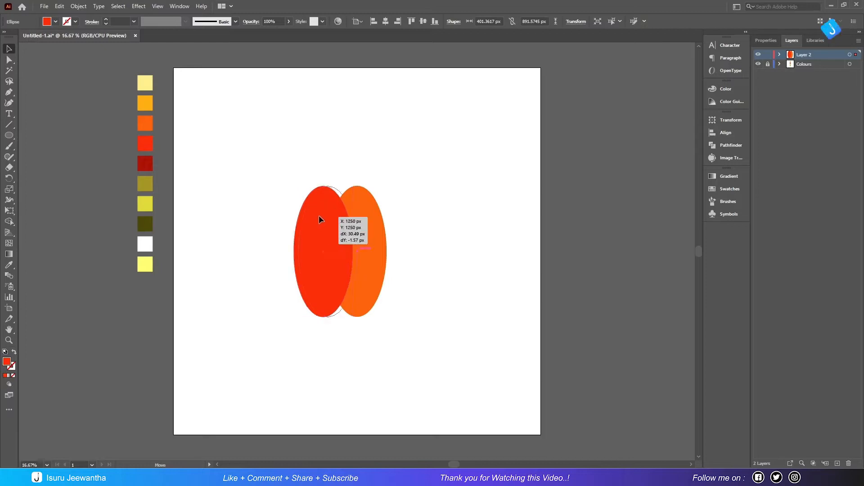
# Step: Send the red ellipse to the back, behind the orange ellipse
pyautogui.rightClick(311, 274)
pyautogui.moveTo(368, 220)
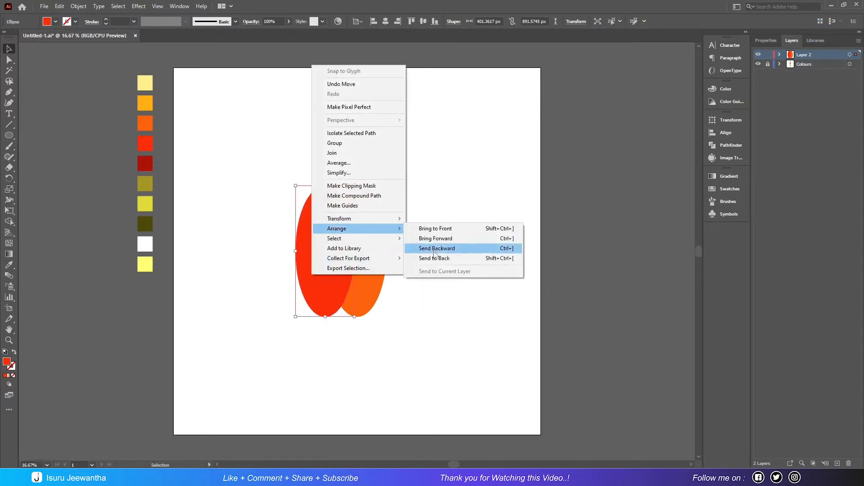
pyautogui.click(437, 259)
pyautogui.click(487, 282)
# Step: Copy and paste the orange ellipse and place the duplicate level with the others, on the far side of the red ellipse
pyautogui.click(353, 228)
pyautogui.click(79, 7)
pyautogui.moveTo(59, 7)
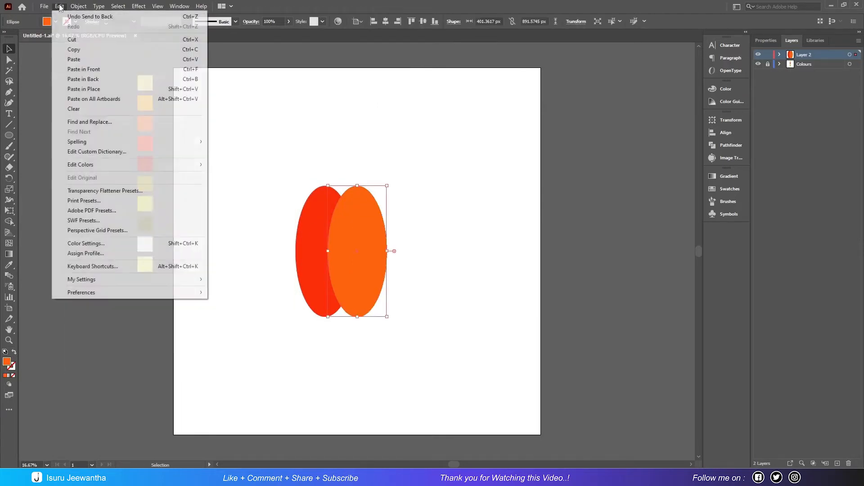
pyautogui.click(75, 54)
pyautogui.click(59, 6)
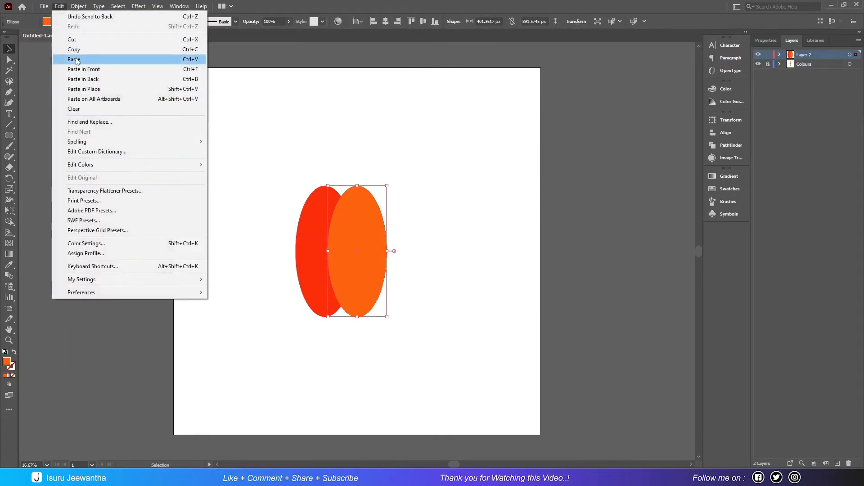
pyautogui.click(75, 59)
pyautogui.moveTo(348, 242); pyautogui.dragTo(293, 244)
# Step: Send the duplicated orange ellipse to the back and shift it slightly closer to the red ellipse
pyautogui.rightClick(305, 246)
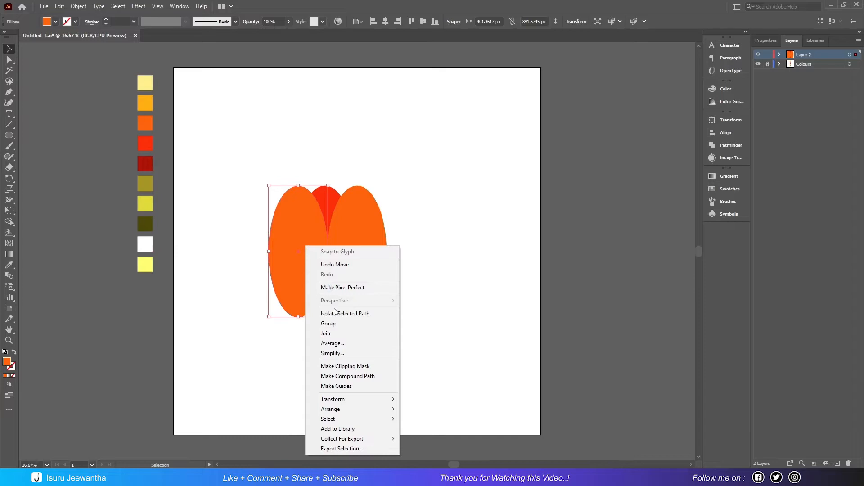
pyautogui.moveTo(342, 409)
pyautogui.click(441, 439)
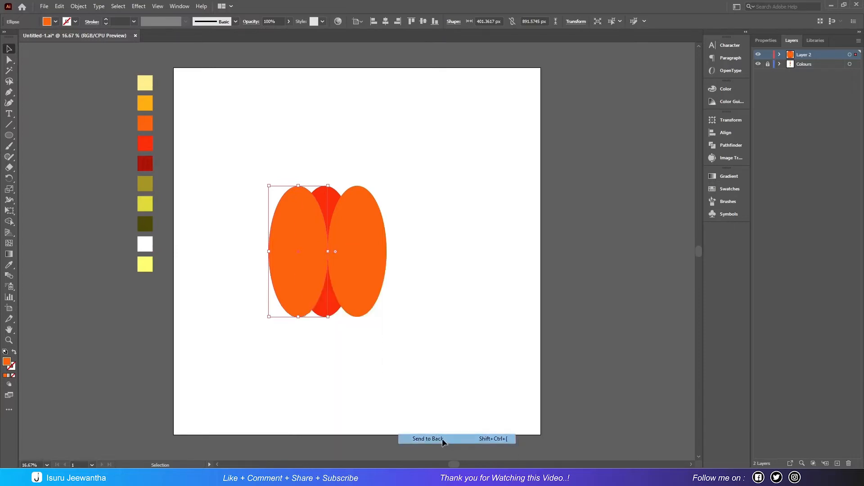
pyautogui.click(449, 272)
pyautogui.click(288, 220)
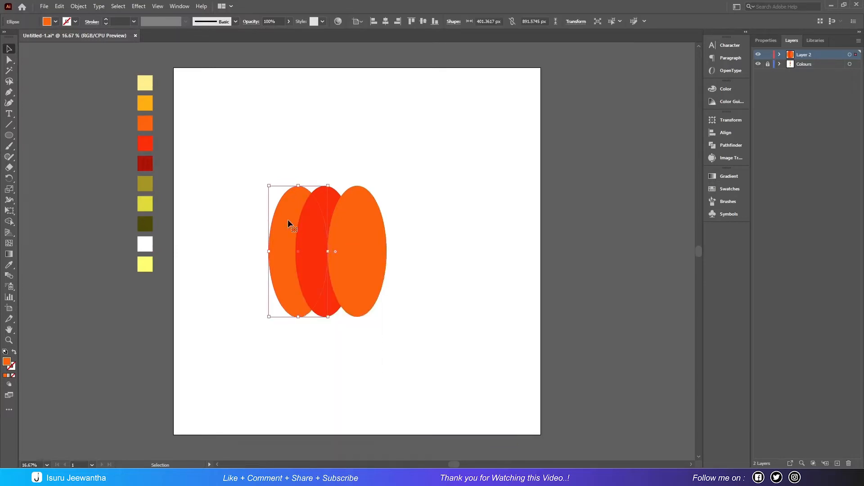
pyautogui.moveTo(288, 219); pyautogui.dragTo(293, 220)
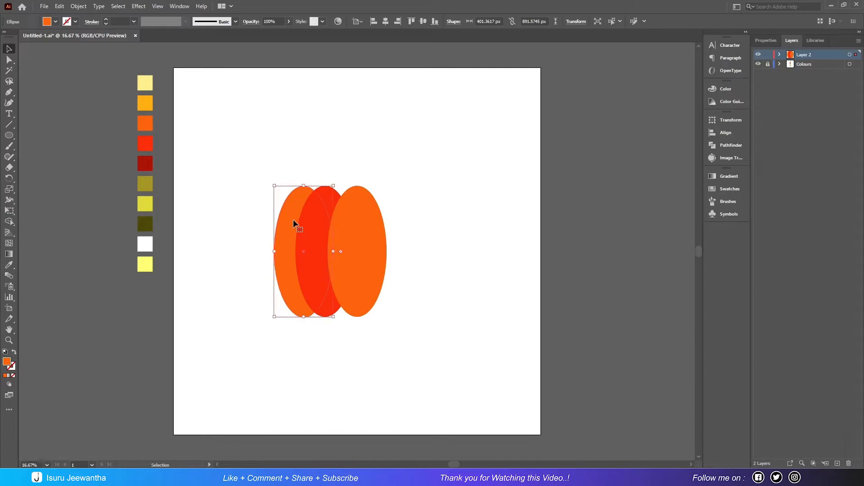
# Step: Align the vertical centres of all three ellipses
pyautogui.click(412, 234)
pyautogui.moveTo(226, 189); pyautogui.dragTo(428, 293)
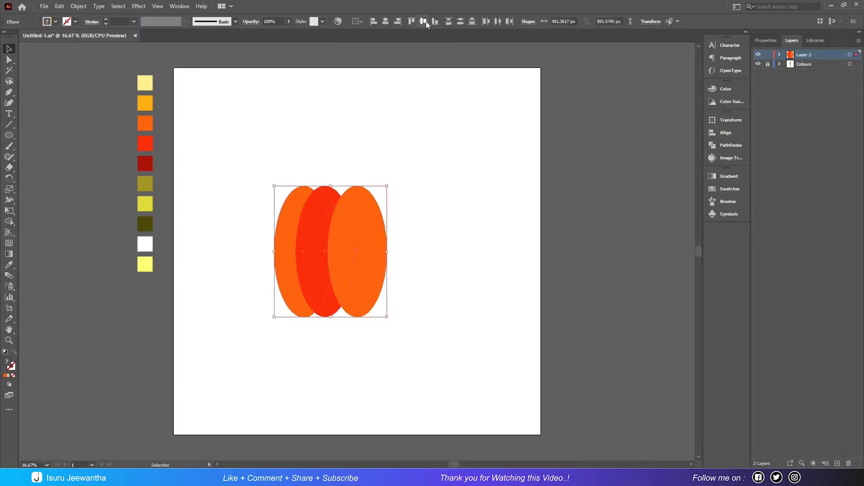
pyautogui.click(441, 226)
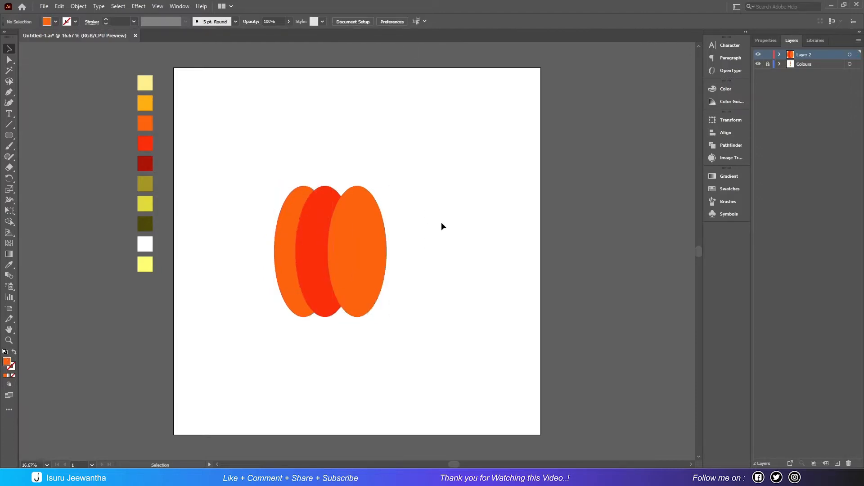
# Step: Reshape the red ellipse by moving its top and bottom anchor points inward, toward the front orange ellipse
pyautogui.click(315, 204)
pyautogui.click(9, 59)
pyautogui.moveTo(324, 185); pyautogui.dragTo(334, 188)
pyautogui.moveTo(326, 320); pyautogui.dragTo(333, 315)
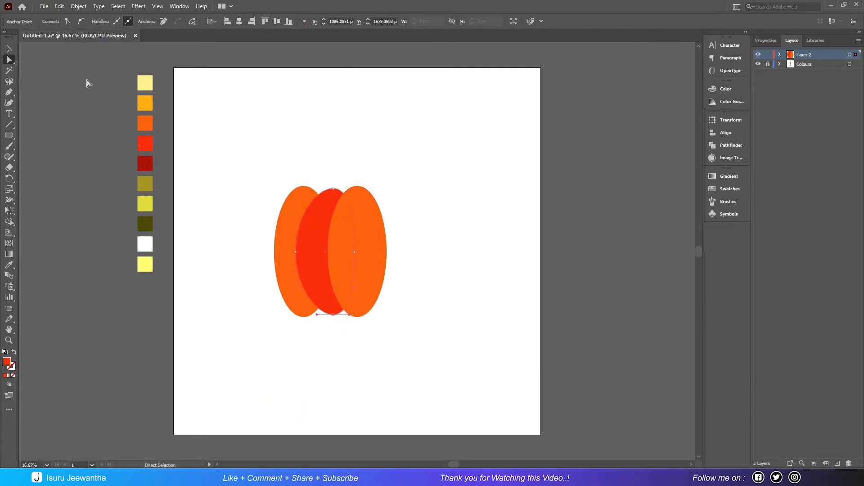
# Step: Reshape the rear orange ellipse by moving its top and bottom anchor points inward, toward the red ellipse
pyautogui.click(9, 49)
pyautogui.click(291, 224)
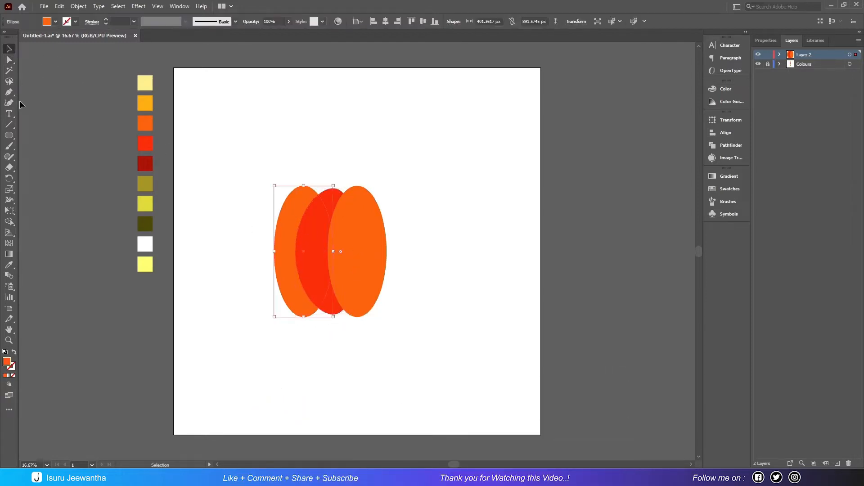
pyautogui.click(9, 59)
pyautogui.moveTo(304, 187); pyautogui.dragTo(312, 191)
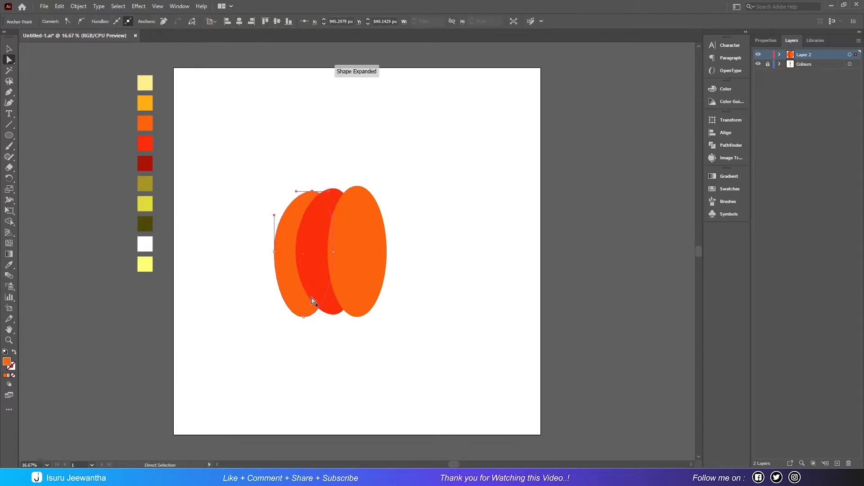
pyautogui.click(304, 317)
pyautogui.moveTo(305, 321); pyautogui.dragTo(315, 312)
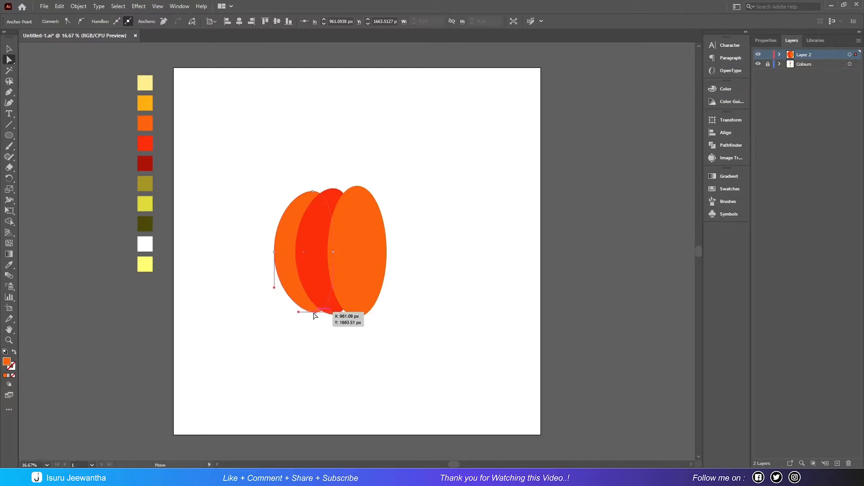
pyautogui.click(9, 48)
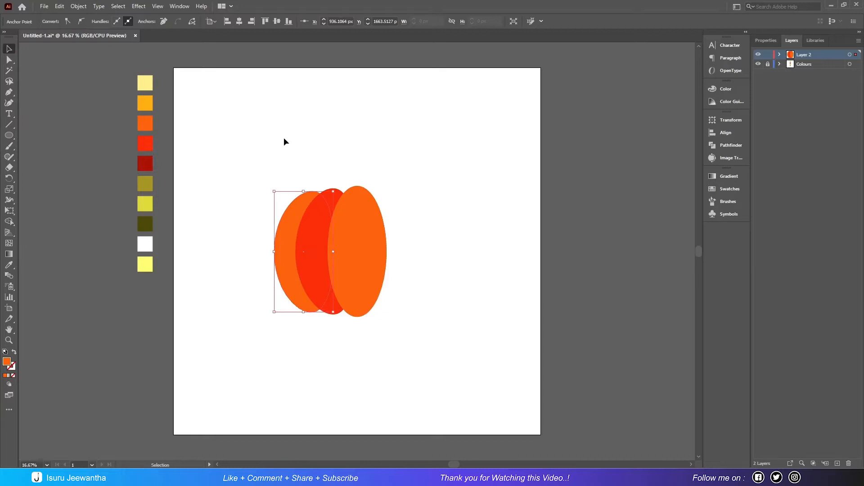
# Step: Fine-tune the red ellipse's top and bottom anchor points so its ends curve evenly beside the front ellipse
pyautogui.click(391, 263)
pyautogui.click(330, 218)
pyautogui.click(10, 59)
pyautogui.moveTo(338, 192); pyautogui.dragTo(335, 190)
pyautogui.moveTo(333, 314); pyautogui.dragTo(333, 315)
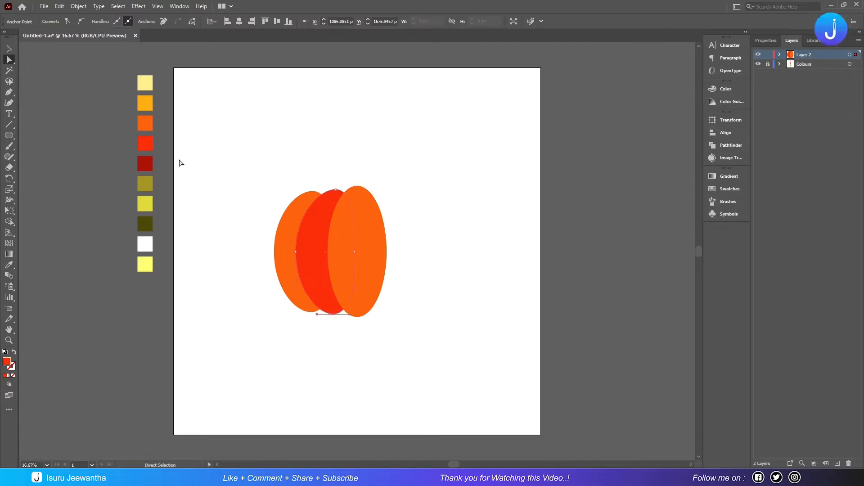
pyautogui.press('v')
pyautogui.click(349, 156)
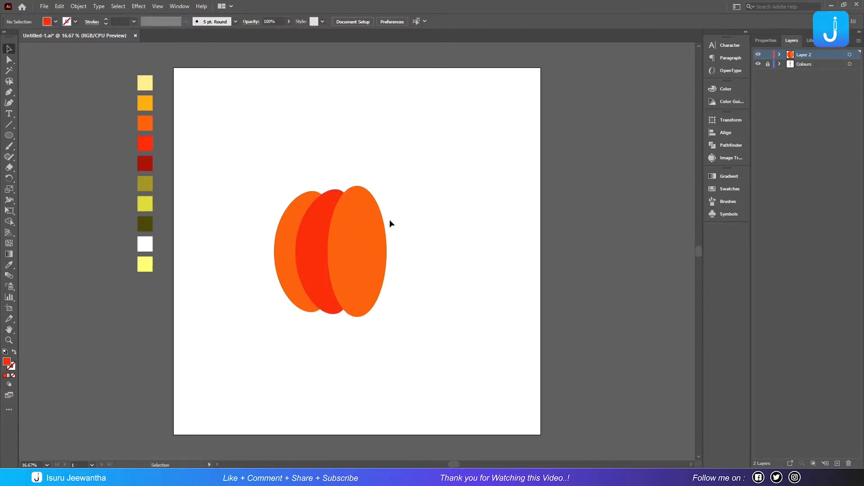
# Step: Create a gradient mesh with 4 rows and 5 columns and flat appearance on the front orange ellipse
pyautogui.click(368, 248)
pyautogui.click(79, 6)
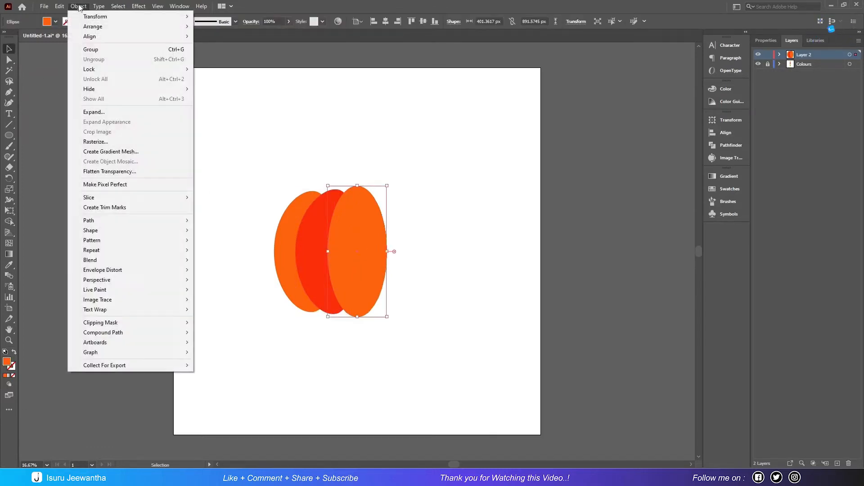
pyautogui.click(104, 151)
pyautogui.write('4')
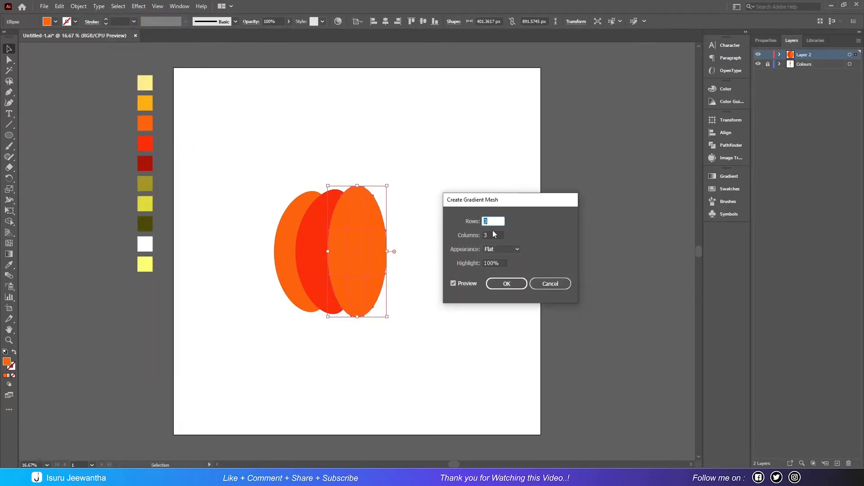
pyautogui.click(492, 236)
pyautogui.press('BackSpace')
pyautogui.write('5')
pyautogui.click(504, 284)
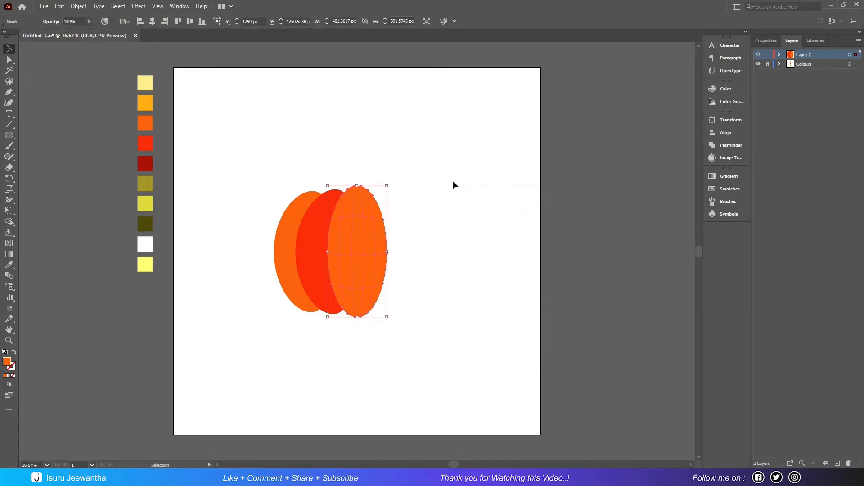
# Step: Add a mesh point near the bottom of the front ellipse, on the second inner vertical line, with the Mesh tool
pyautogui.hotkey('ctrl', '=')
pyautogui.hotkey('ctrl', '=')
pyautogui.hotkey('ctrl', '=')
pyautogui.hotkey('ctrl', '=')
pyautogui.scroll(-9, 453, 180)
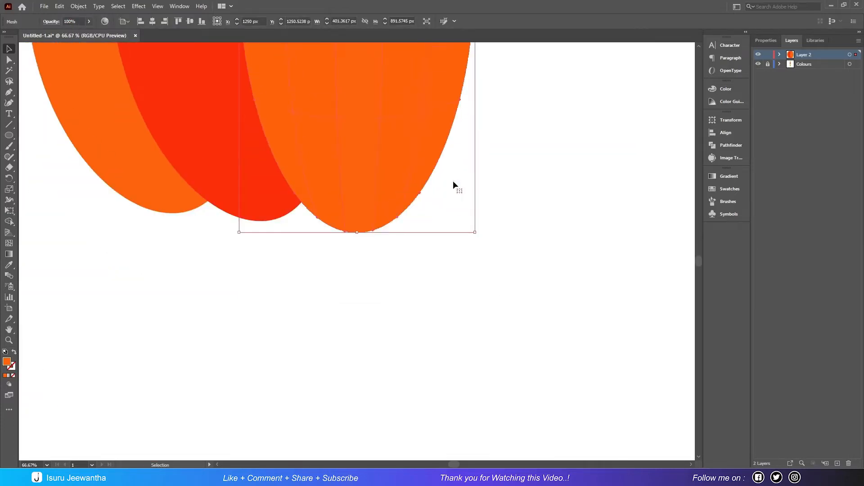
pyautogui.scroll(5, 453, 180)
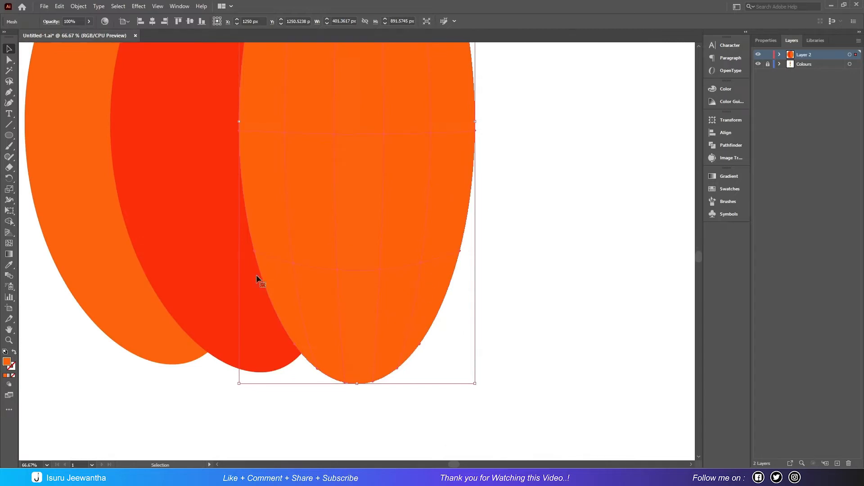
pyautogui.click(10, 243)
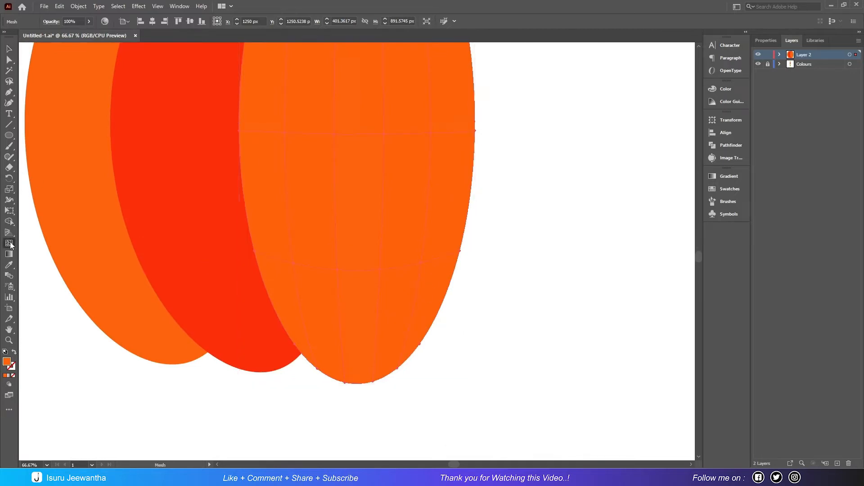
pyautogui.click(344, 334)
pyautogui.scroll(5, 482, 256)
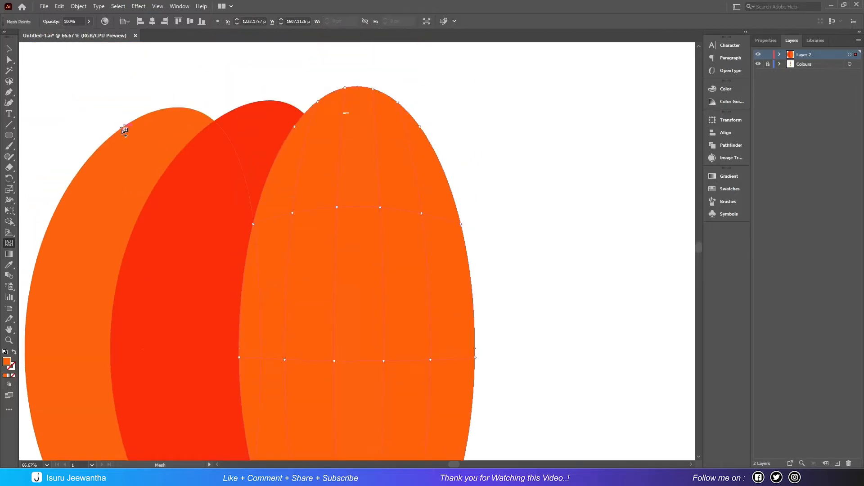
# Step: Apply the pale yellow swatch to the front ellipse's upper-left inner mesh point
pyautogui.click(9, 49)
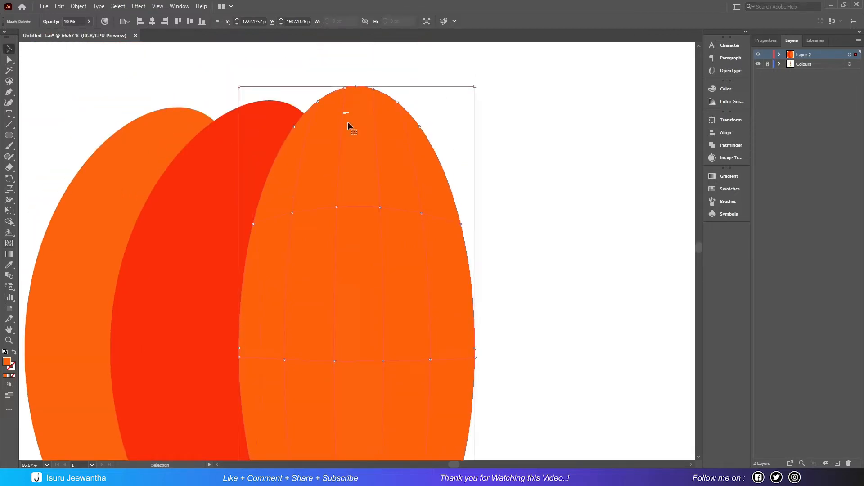
pyautogui.click(738, 192)
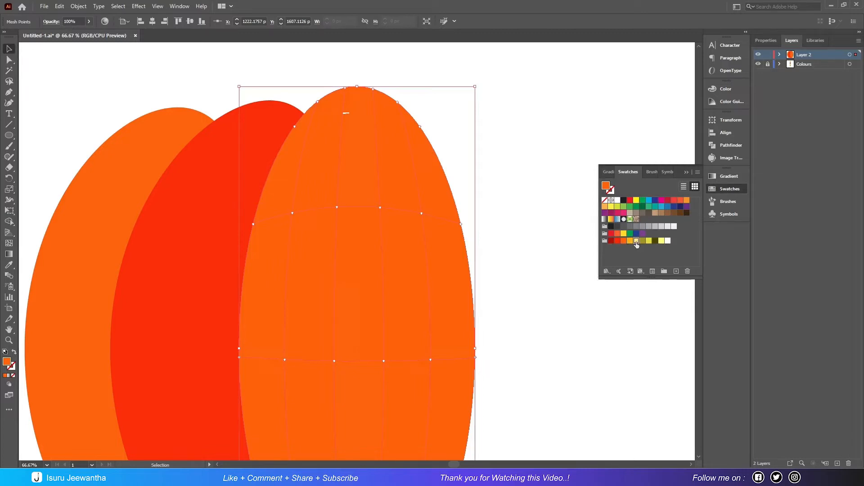
pyautogui.click(292, 213)
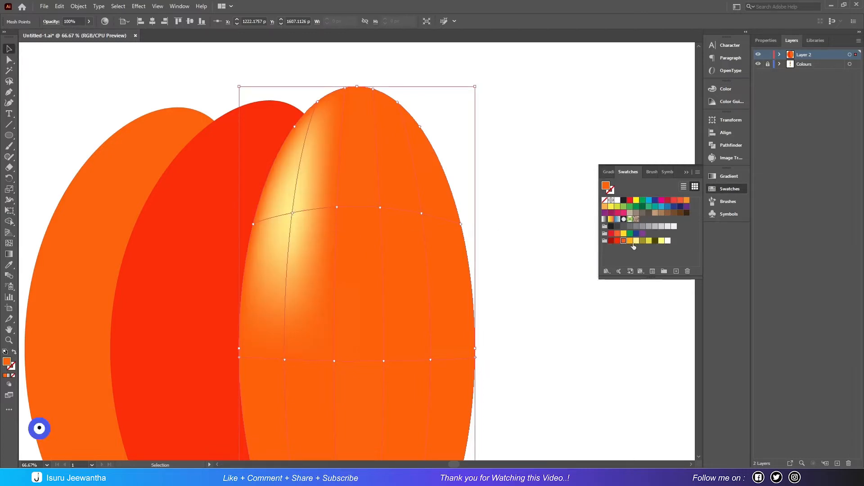
# Step: Try the red swatch on the upper row's second inner mesh point and the orange swatch on the point below it
pyautogui.moveTo(618, 243); pyautogui.dragTo(336, 208)
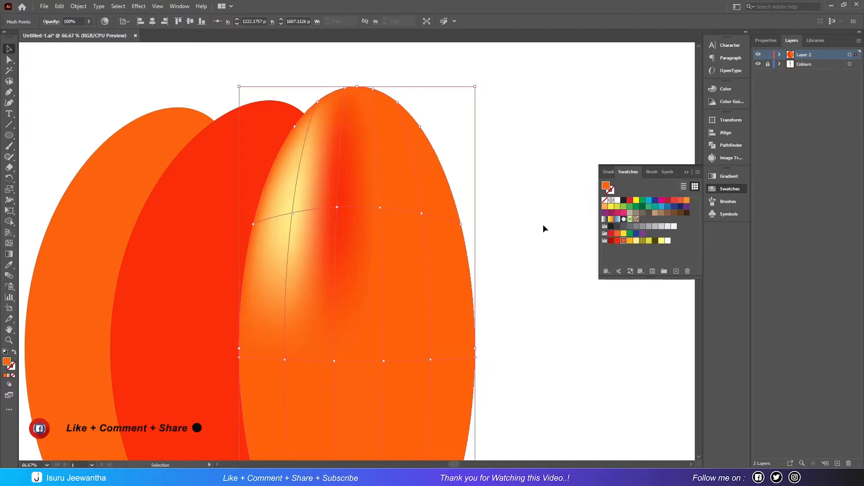
pyautogui.moveTo(623, 243); pyautogui.dragTo(333, 361)
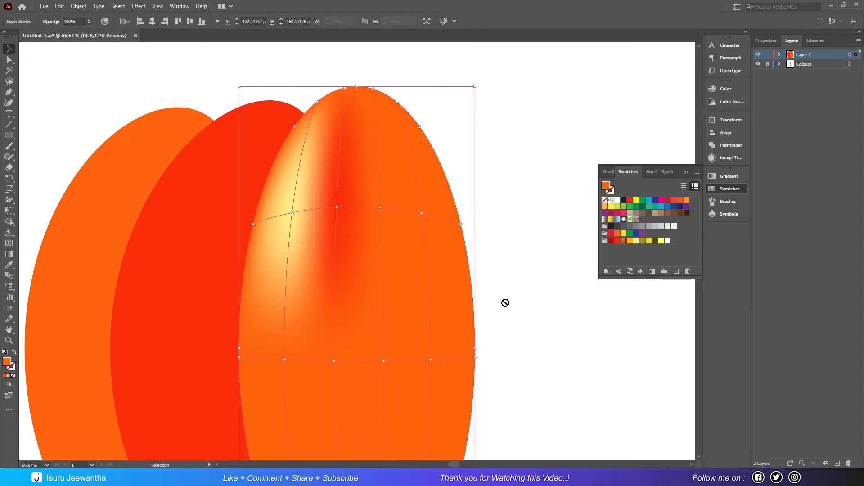
pyautogui.moveTo(334, 361); pyautogui.dragTo(334, 361)
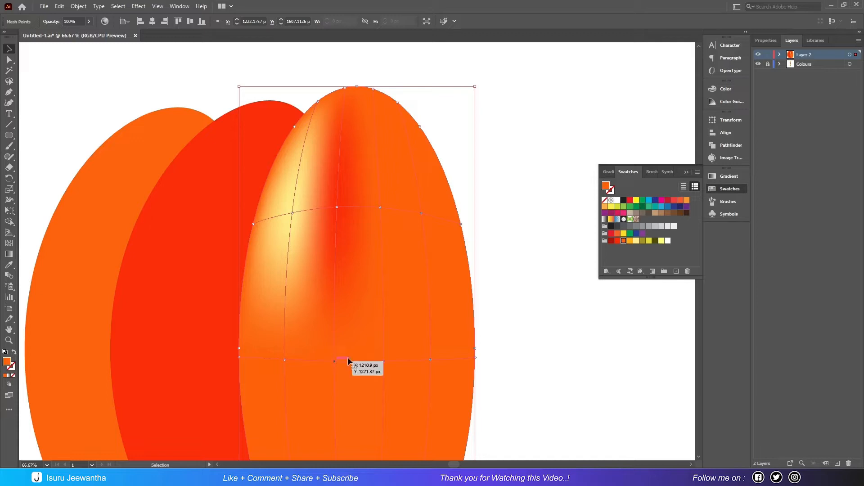
# Step: Apply the yellow-orange swatch to the second inner column's upper and middle mesh points and the first inner column's middle point
pyautogui.click(630, 241)
pyautogui.moveTo(333, 360); pyautogui.dragTo(334, 360)
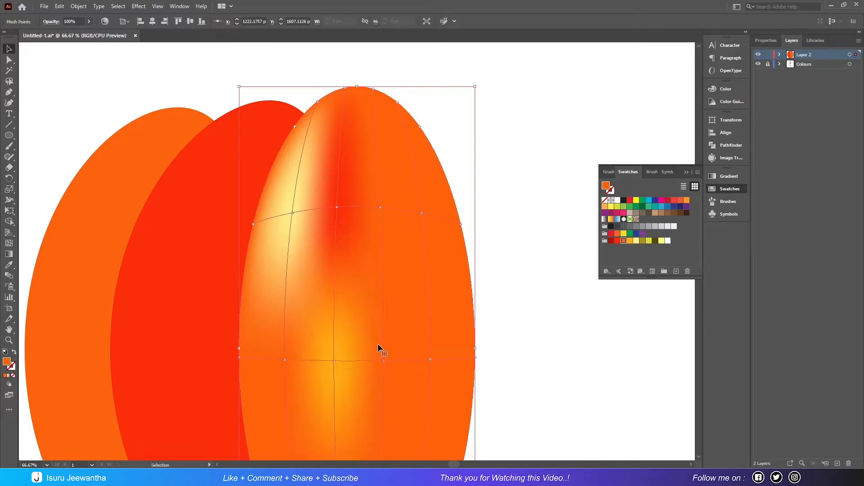
pyautogui.moveTo(349, 211); pyautogui.dragTo(337, 207)
pyautogui.click(630, 242)
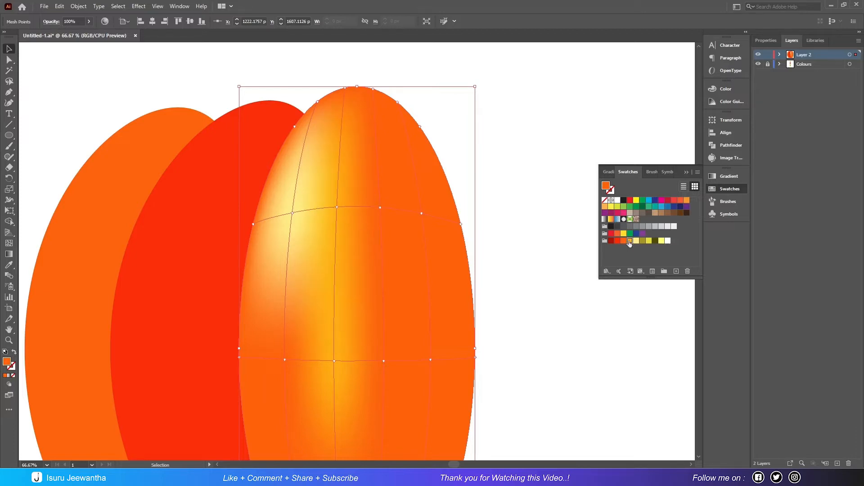
pyautogui.moveTo(316, 349); pyautogui.dragTo(284, 359)
# Step: Apply the yellow-orange swatch to the first inner column's top-edge mesh point and the left-edge points of the middle and upper rows
pyautogui.scroll(-4, 518, 275)
pyautogui.scroll(3, 519, 275)
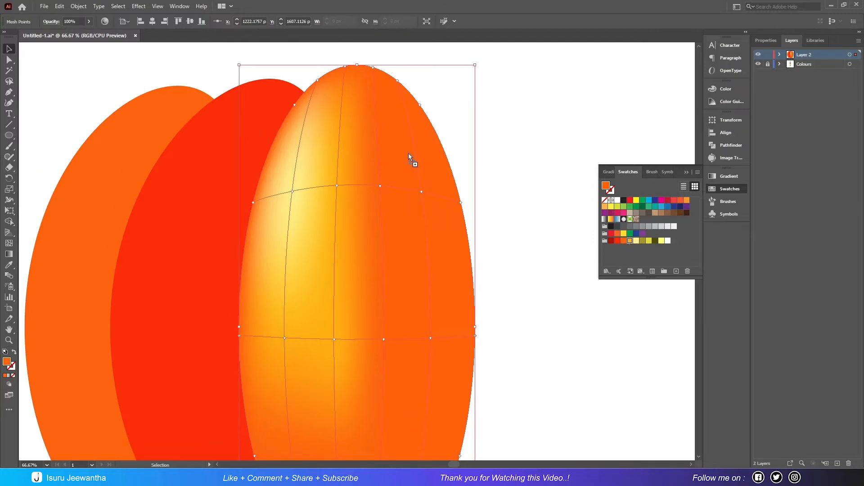
pyautogui.moveTo(317, 80); pyautogui.dragTo(317, 79)
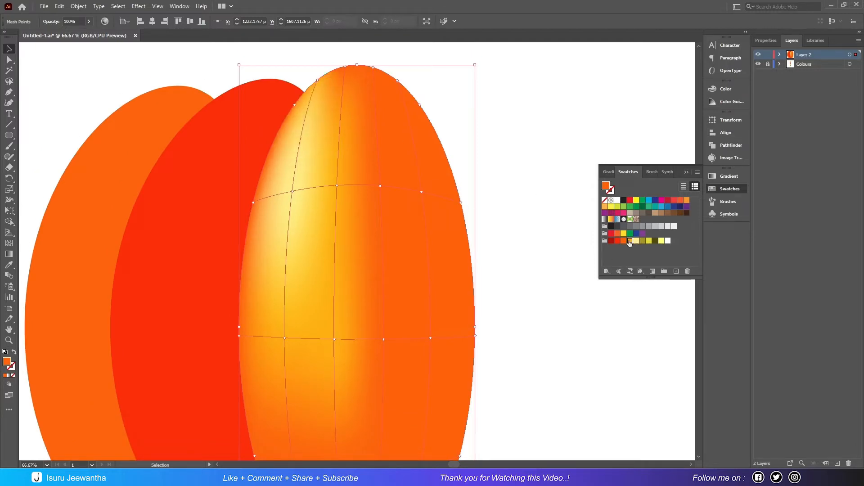
pyautogui.moveTo(241, 348); pyautogui.dragTo(239, 336)
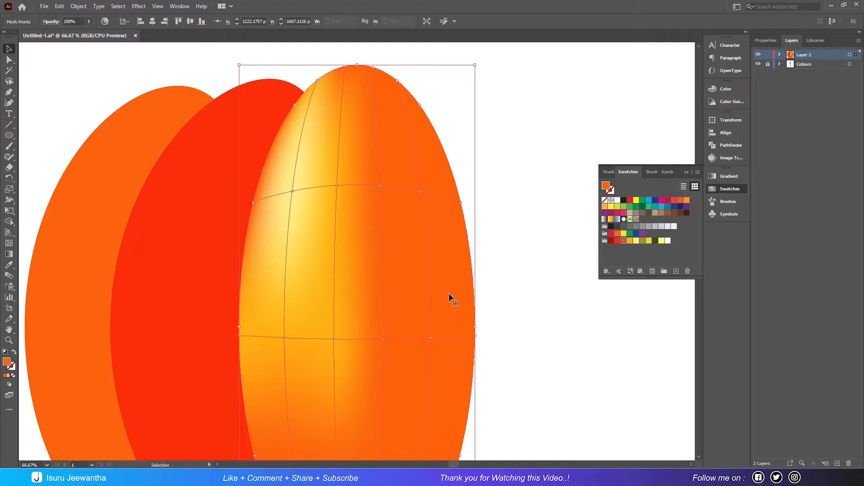
pyautogui.moveTo(630, 240); pyautogui.dragTo(350, 210)
pyautogui.moveTo(253, 204); pyautogui.dragTo(254, 203)
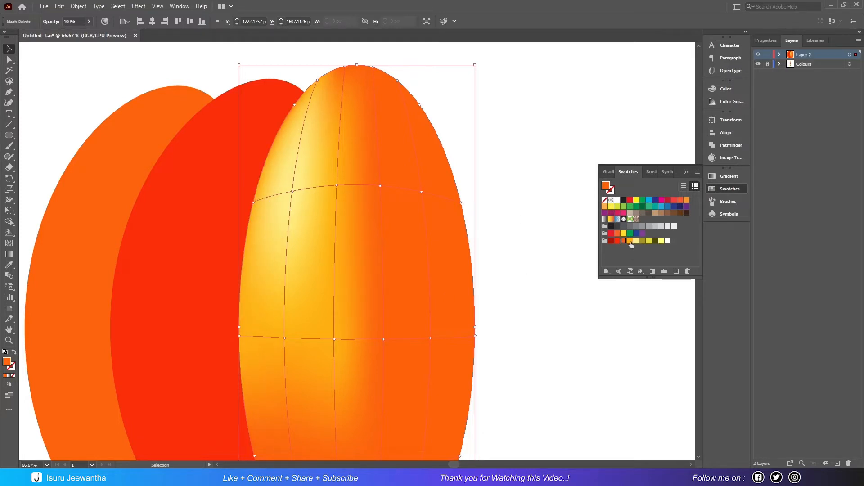
# Step: Apply the yellow-orange swatch to the front ellipse's upper-left edge point and the red swatch to its right inner column's upper and middle points
pyautogui.moveTo(295, 107); pyautogui.dragTo(295, 106)
pyautogui.scroll(-10, 354, 212)
pyautogui.scroll(9, 354, 211)
pyautogui.scroll(-1, 354, 211)
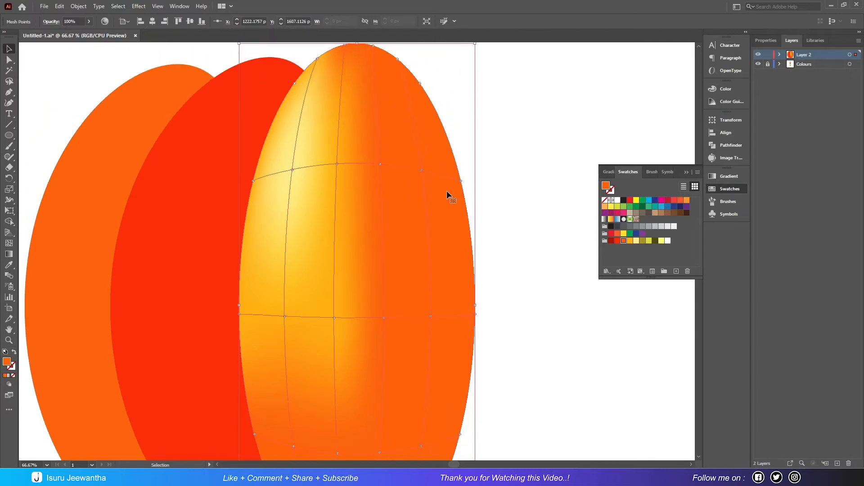
pyautogui.moveTo(618, 240); pyautogui.dragTo(421, 170)
pyautogui.moveTo(618, 241); pyautogui.dragTo(430, 317)
pyautogui.scroll(-5, 495, 349)
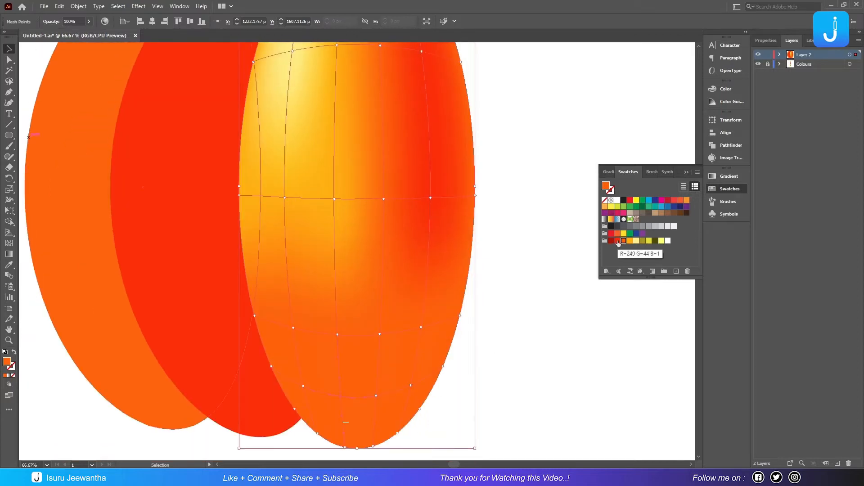
# Step: Apply the red swatch to the front ellipse's lower-row mesh points across to the left edge
pyautogui.moveTo(617, 240); pyautogui.dragTo(380, 334)
pyautogui.moveTo(305, 378); pyautogui.dragTo(338, 334)
pyautogui.moveTo(617, 241); pyautogui.dragTo(355, 321)
pyautogui.moveTo(292, 328); pyautogui.dragTo(263, 316)
# Step: Apply the red swatch to the front ellipse's right-edge and upper-right edge mesh points
pyautogui.scroll(5, 487, 277)
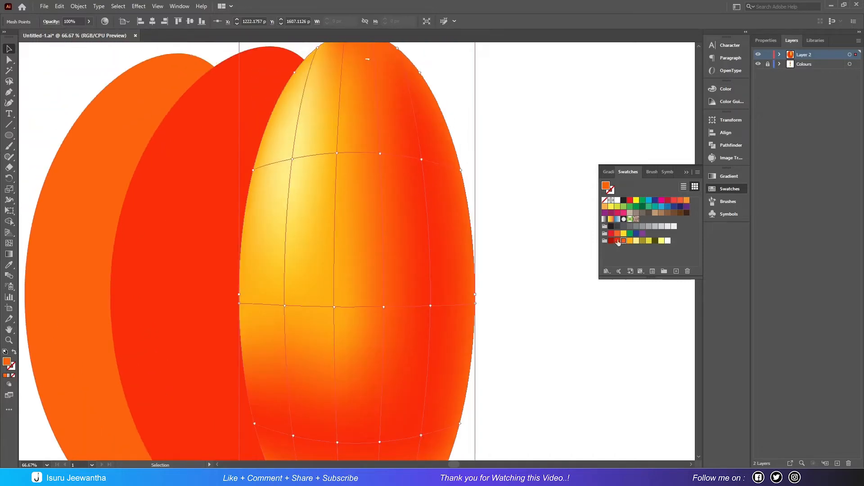
pyautogui.moveTo(452, 199); pyautogui.dragTo(462, 257)
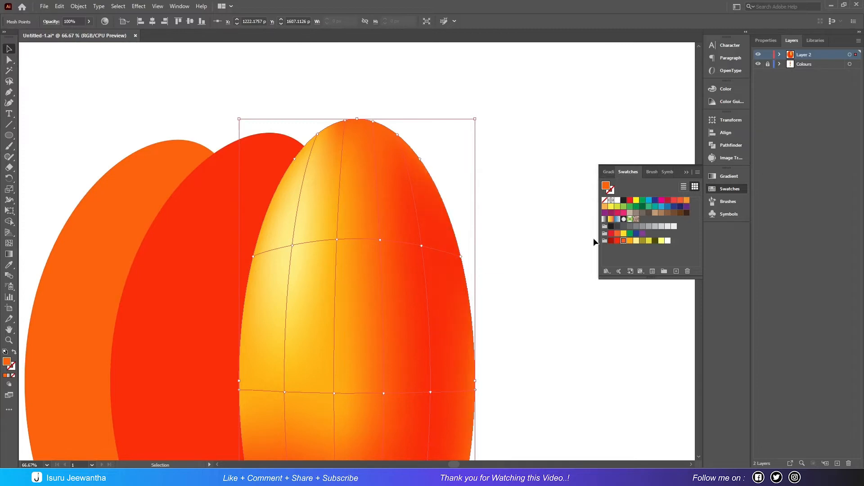
pyautogui.moveTo(415, 167); pyautogui.dragTo(397, 136)
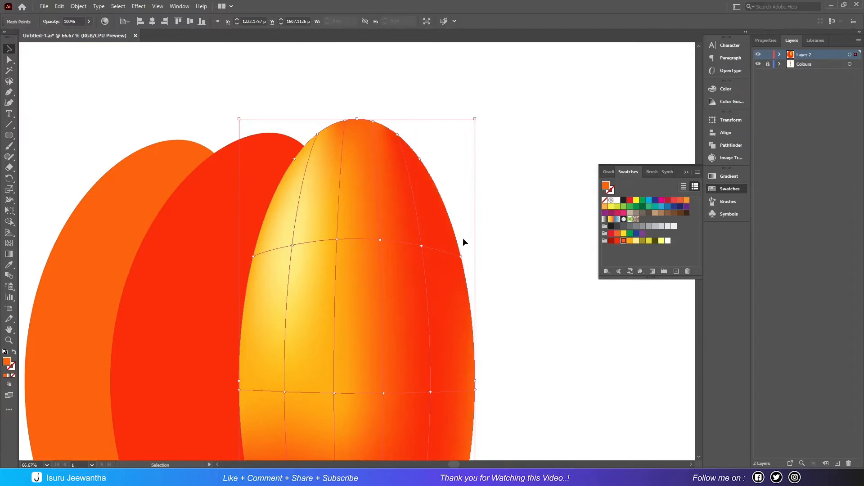
# Step: Apply the dark red swatch to the front ellipse's lower-right edge and bottom-edge mesh points
pyautogui.scroll(-2, 545, 273)
pyautogui.scroll(-3, 516, 301)
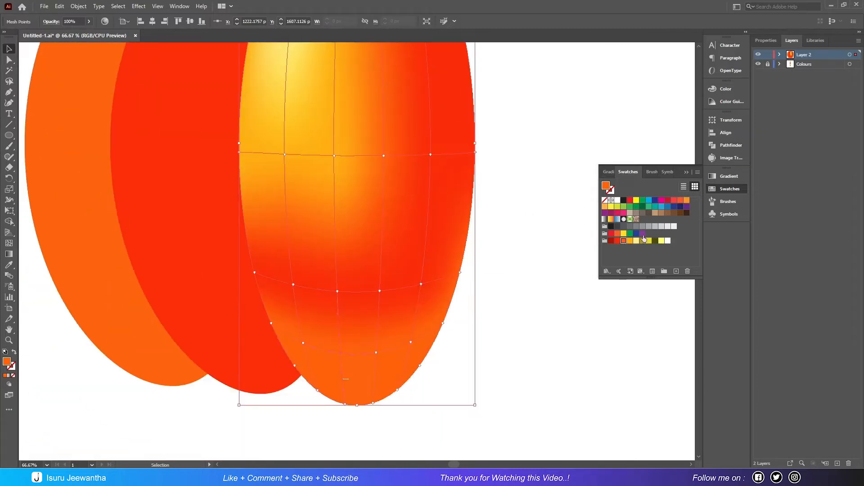
pyautogui.moveTo(612, 242); pyautogui.dragTo(443, 323)
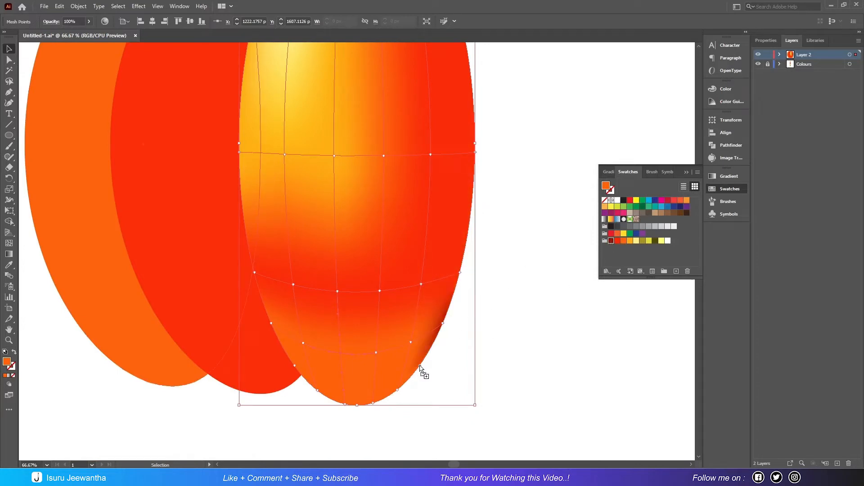
pyautogui.moveTo(398, 394); pyautogui.dragTo(398, 393)
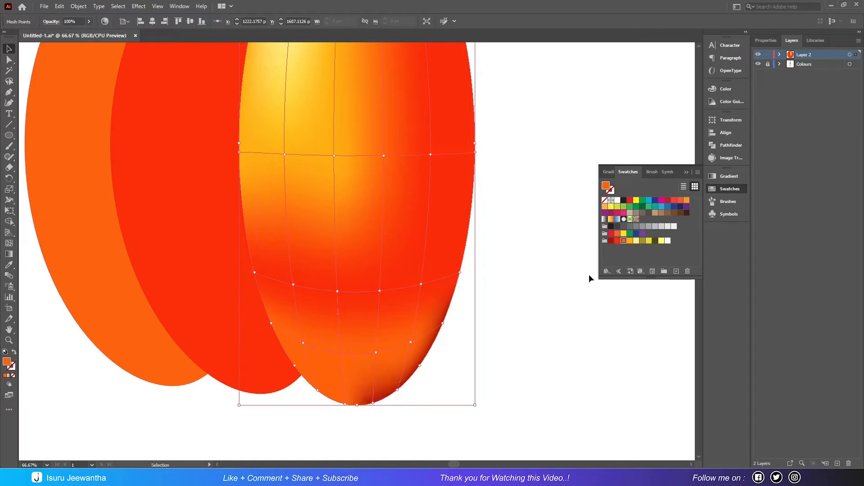
pyautogui.moveTo(383, 362); pyautogui.dragTo(346, 405)
# Step: Apply the dark red swatch to the front ellipse's lowest inner row and lower-left edge mesh points, and deselect the mesh
pyautogui.moveTo(611, 241); pyautogui.dragTo(361, 311)
pyautogui.moveTo(281, 319); pyautogui.dragTo(271, 323)
pyautogui.moveTo(611, 241); pyautogui.dragTo(410, 341)
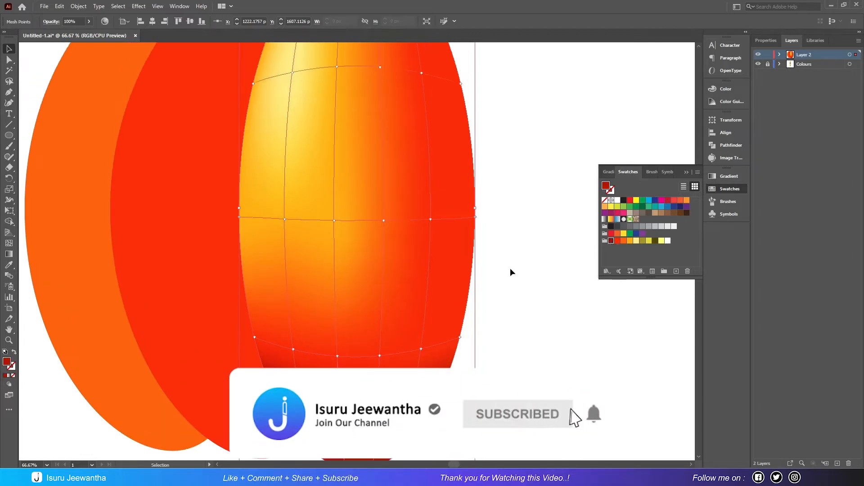
pyautogui.click(550, 294)
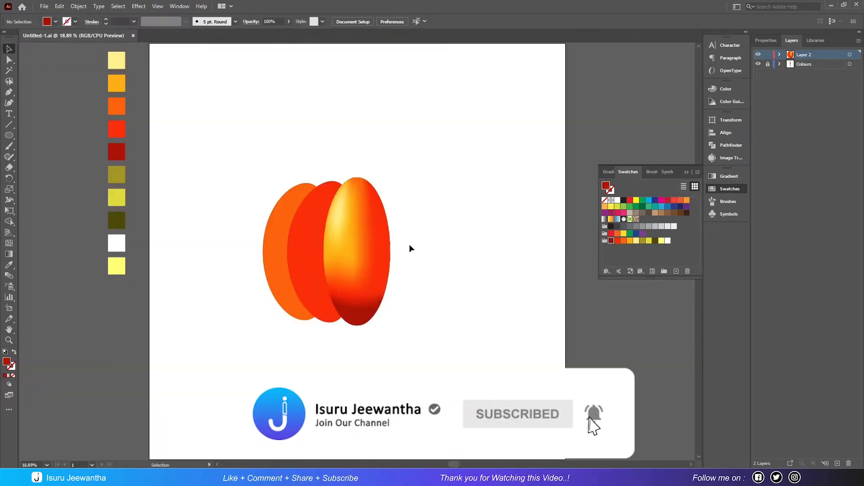
# Step: Create a gradient mesh on the middle red ellipse and add a mesh row near its bottom
pyautogui.click(310, 216)
pyautogui.click(78, 6)
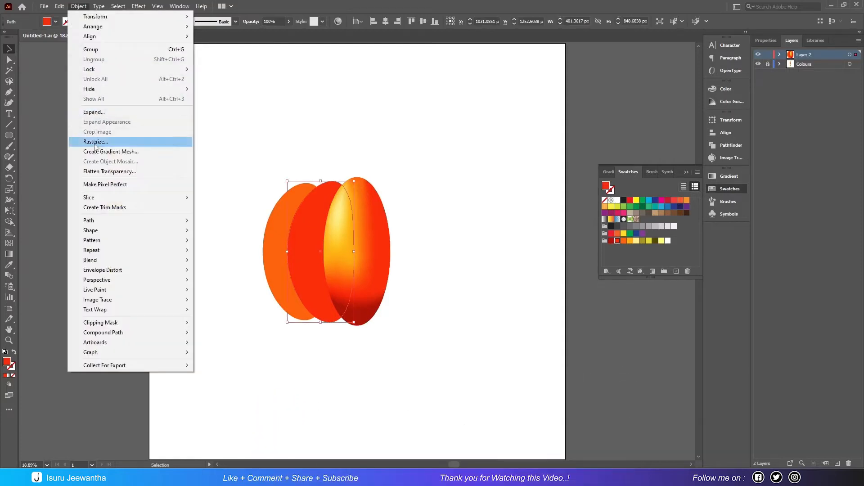
pyautogui.click(110, 151)
pyautogui.click(506, 285)
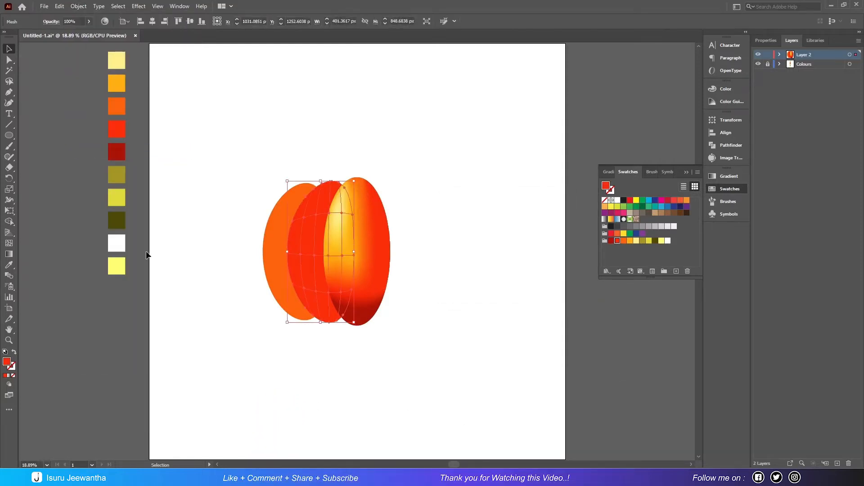
pyautogui.click(9, 244)
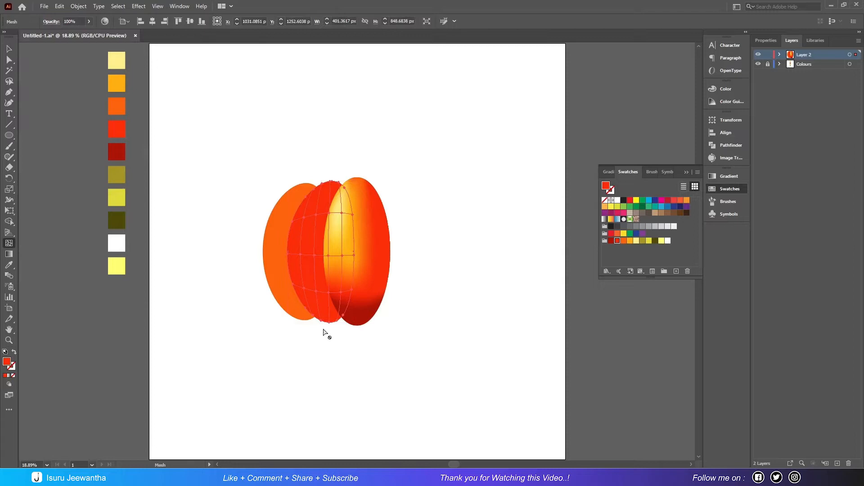
pyautogui.click(332, 314)
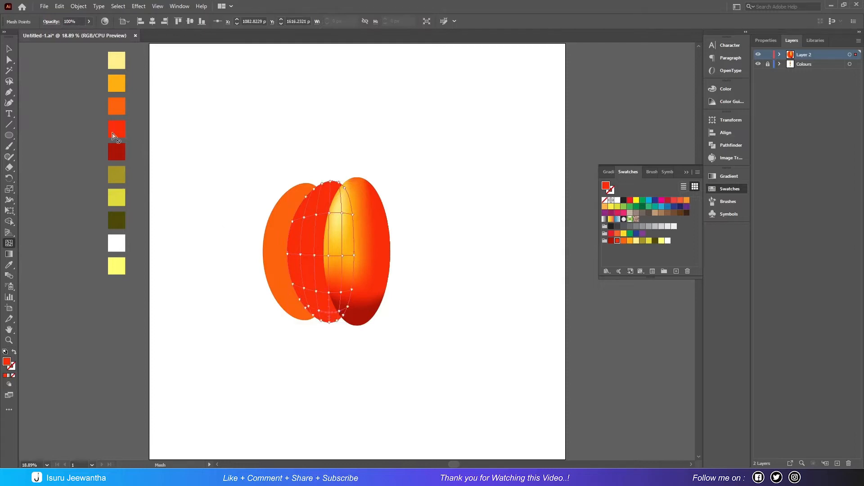
# Step: Apply the dark red swatch to the middle ellipse's lowest-row centre point, the point beside it and its bottom-edge points
pyautogui.click(9, 49)
pyautogui.hotkey('ctrl', '=')
pyautogui.hotkey('ctrl', '=')
pyautogui.hotkey('ctrl', '=')
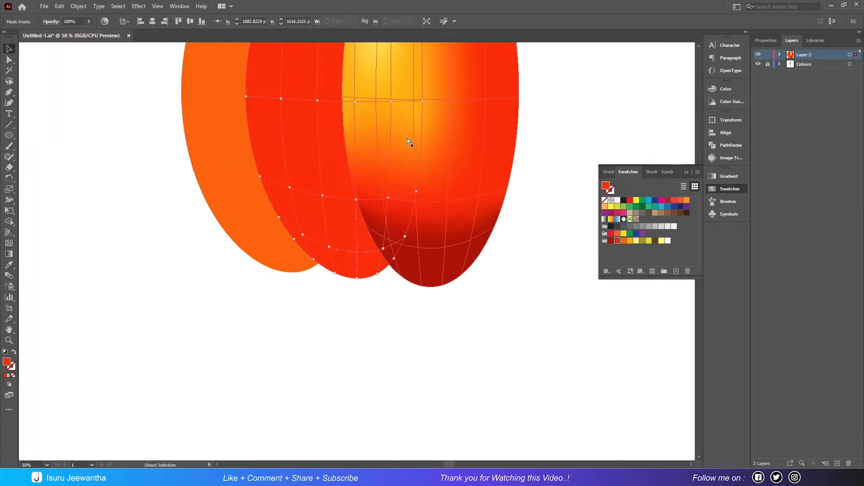
pyautogui.hotkey('ctrl', '=')
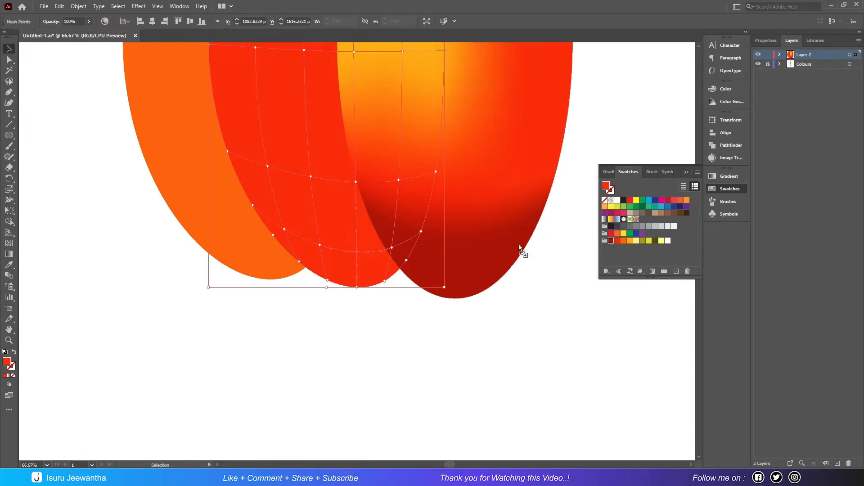
pyautogui.moveTo(391, 248); pyautogui.dragTo(357, 251)
pyautogui.moveTo(430, 271); pyautogui.dragTo(385, 281)
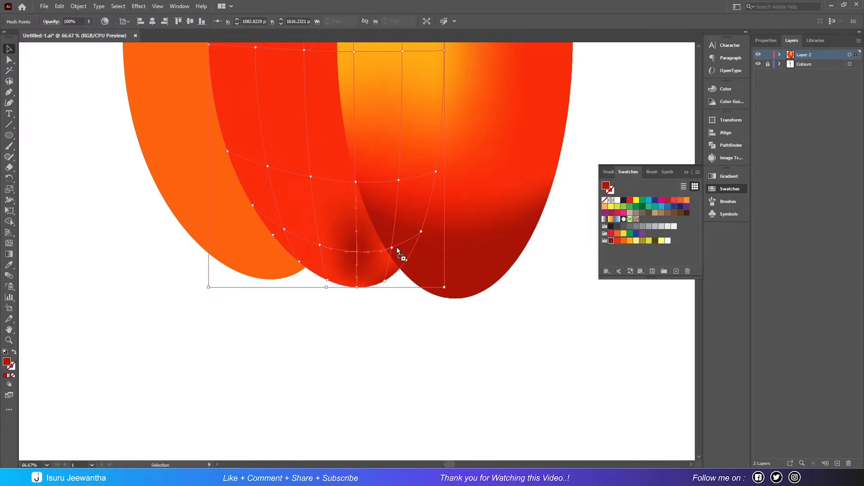
pyautogui.moveTo(392, 248); pyautogui.dragTo(392, 248)
pyautogui.moveTo(357, 288); pyautogui.dragTo(357, 287)
# Step: Apply the dark red swatch to the middle ellipse's lowest-row left points, its lower-left edge points and its lower-right edge
pyautogui.moveTo(611, 241); pyautogui.dragTo(338, 251)
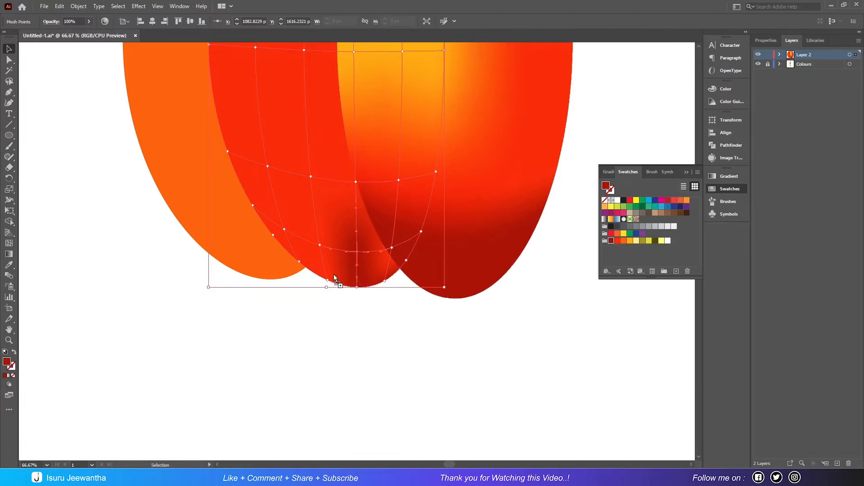
pyautogui.moveTo(328, 280); pyautogui.dragTo(328, 280)
pyautogui.moveTo(612, 242); pyautogui.dragTo(286, 230)
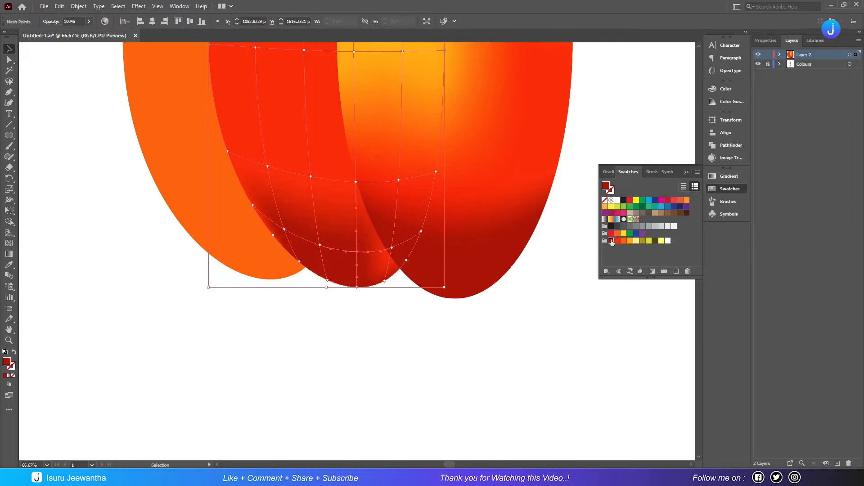
pyautogui.click(524, 252)
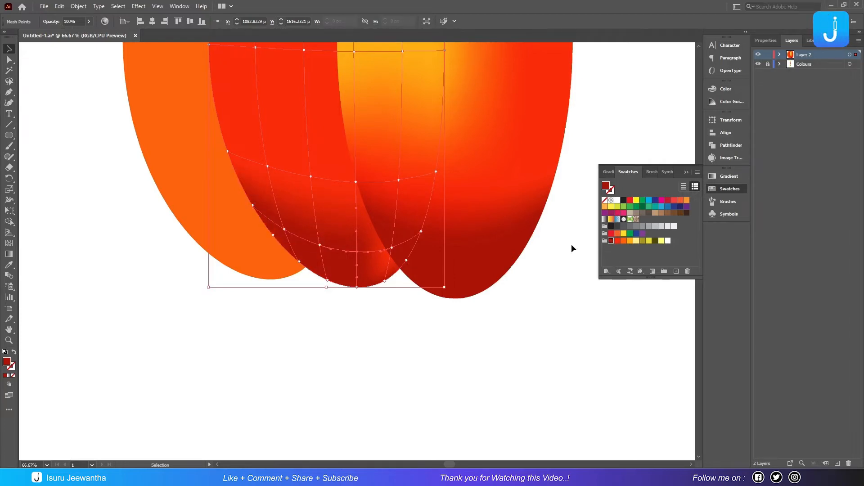
pyautogui.moveTo(612, 242); pyautogui.dragTo(420, 236)
pyautogui.hotkey('ctrl', 'z')
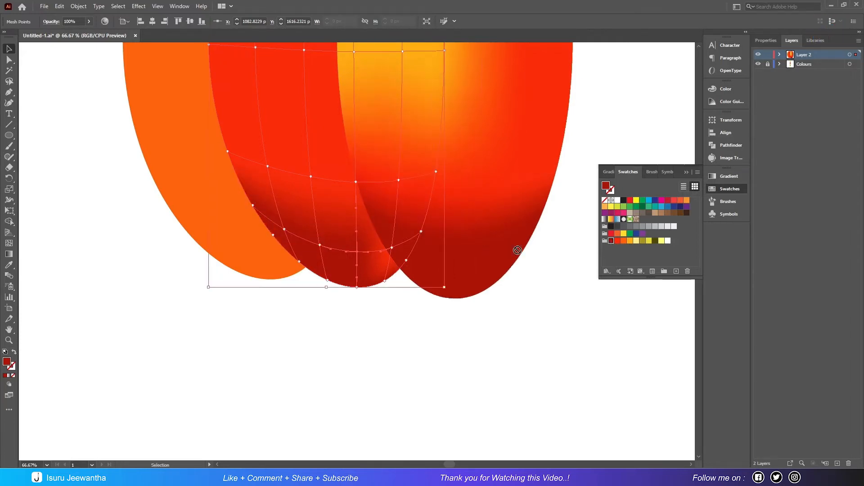
pyautogui.moveTo(407, 264); pyautogui.dragTo(407, 264)
# Step: Bring the middle ellipse forward one level
pyautogui.press('u')
pyautogui.click(9, 48)
pyautogui.click(347, 245)
pyautogui.scroll(3, 326, 267)
pyautogui.rightClick(326, 268)
pyautogui.moveTo(360, 329)
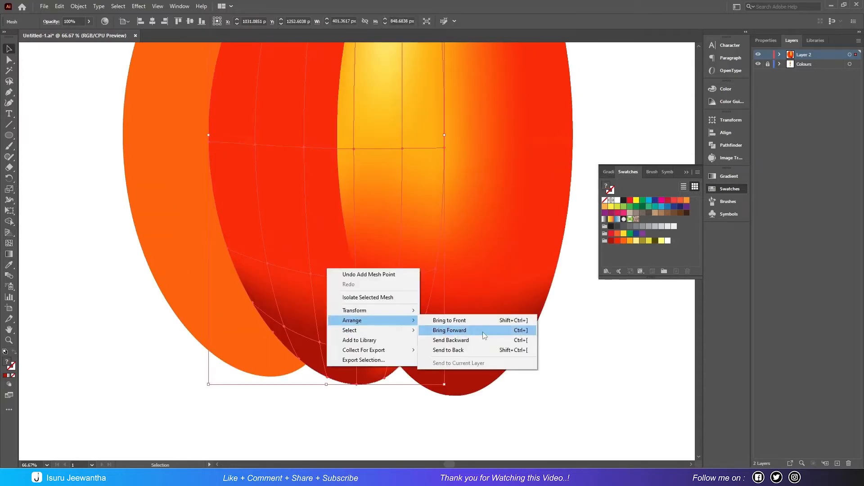
pyautogui.click(460, 330)
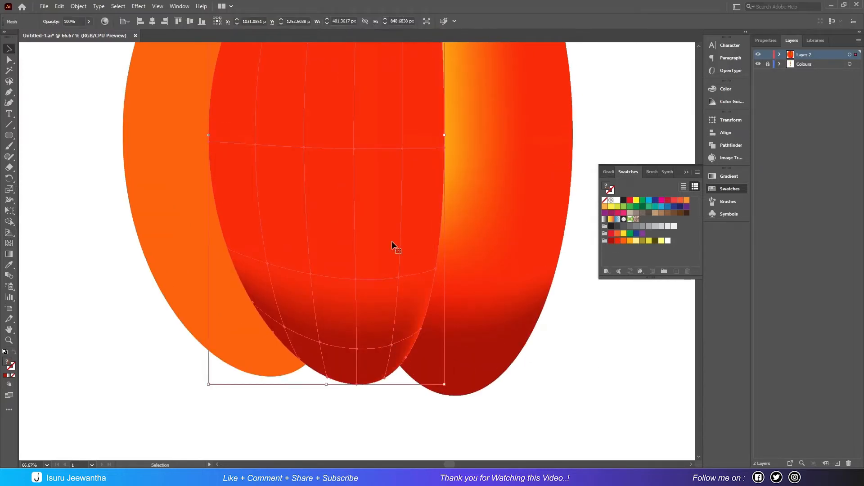
# Step: Send the middle ellipse to the back and place the plain orange ellipse behind it
pyautogui.scroll(3, 393, 245)
pyautogui.rightClick(348, 256)
pyautogui.moveTo(396, 308)
pyautogui.click(468, 337)
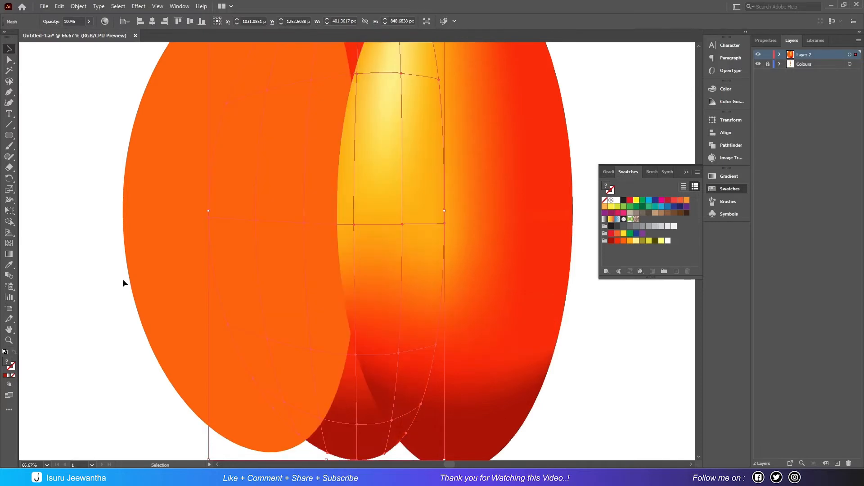
pyautogui.rightClick(145, 277)
pyautogui.moveTo(198, 232)
pyautogui.click(658, 359)
# Step: Apply the orange swatch to the middle ellipse's middle-row points, its upper-row centre point and its upper-right edge points
pyautogui.click(314, 270)
pyautogui.moveTo(624, 241); pyautogui.dragTo(306, 223)
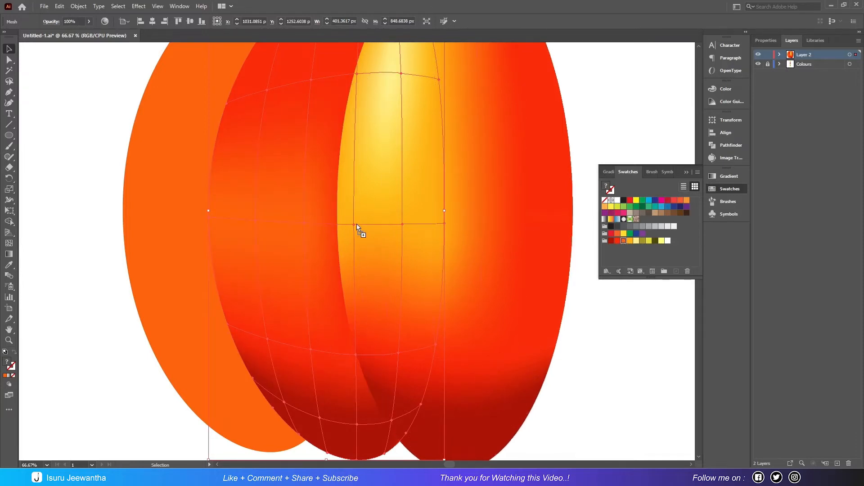
pyautogui.scroll(3, 465, 237)
pyautogui.moveTo(625, 242); pyautogui.dragTo(357, 161)
pyautogui.moveTo(624, 241); pyautogui.dragTo(390, 55)
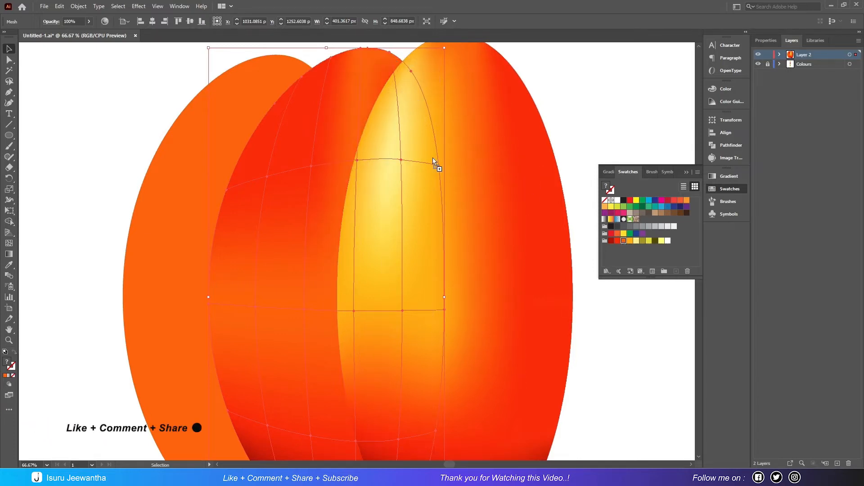
pyautogui.moveTo(628, 242); pyautogui.dragTo(411, 72)
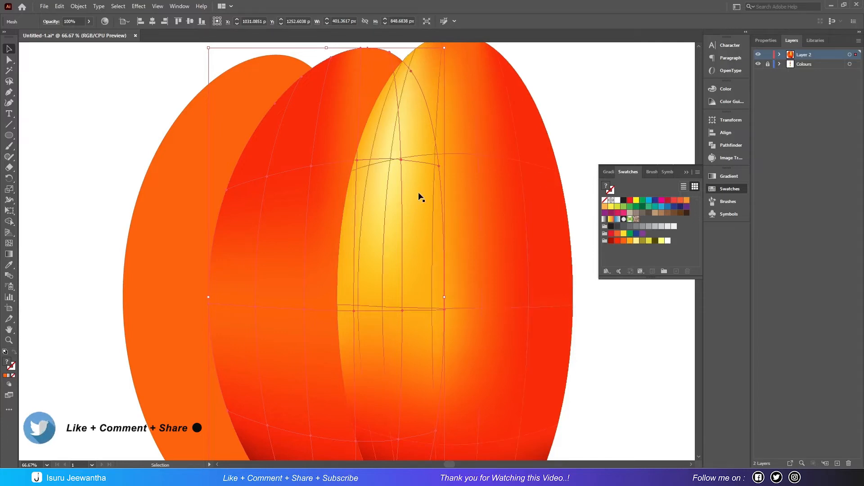
# Step: Shade the middle ellipse's upper-left inner and edge mesh points with the yellow-orange and pale yellow swatches
pyautogui.moveTo(629, 243); pyautogui.dragTo(311, 166)
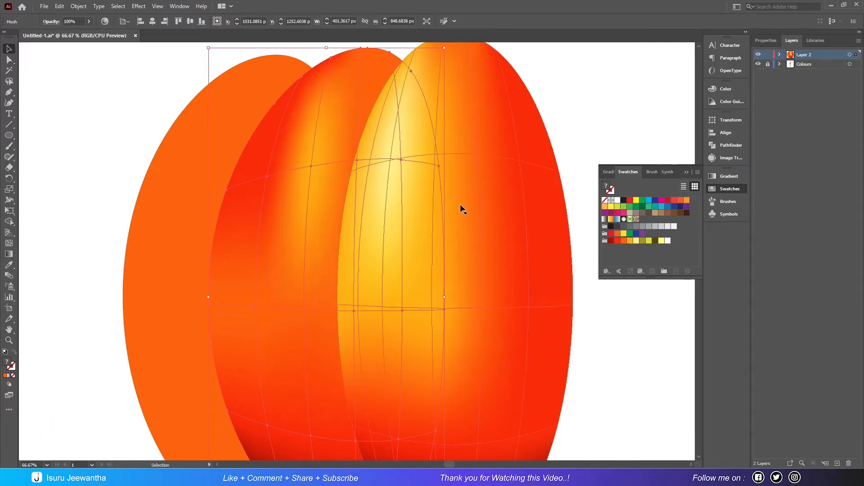
pyautogui.moveTo(636, 240); pyautogui.dragTo(226, 192)
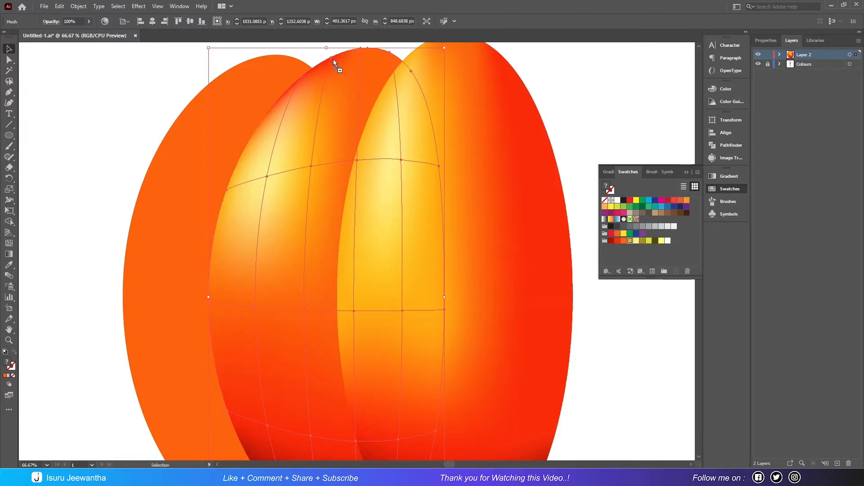
pyautogui.moveTo(335, 58); pyautogui.dragTo(334, 59)
pyautogui.moveTo(635, 242); pyautogui.dragTo(276, 105)
# Step: Apply the yellow-orange swatch to the middle ellipse's middle-row points from the left edge inward, and deselect the mesh
pyautogui.scroll(-1, 327, 360)
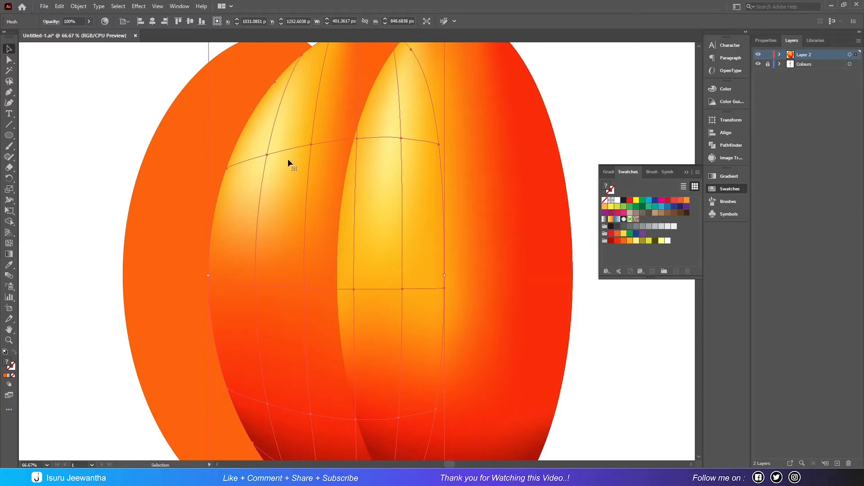
pyautogui.scroll(-1, 288, 258)
pyautogui.moveTo(268, 247); pyautogui.dragTo(304, 265)
pyautogui.moveTo(630, 242); pyautogui.dragTo(209, 261)
pyautogui.scroll(-4, 390, 280)
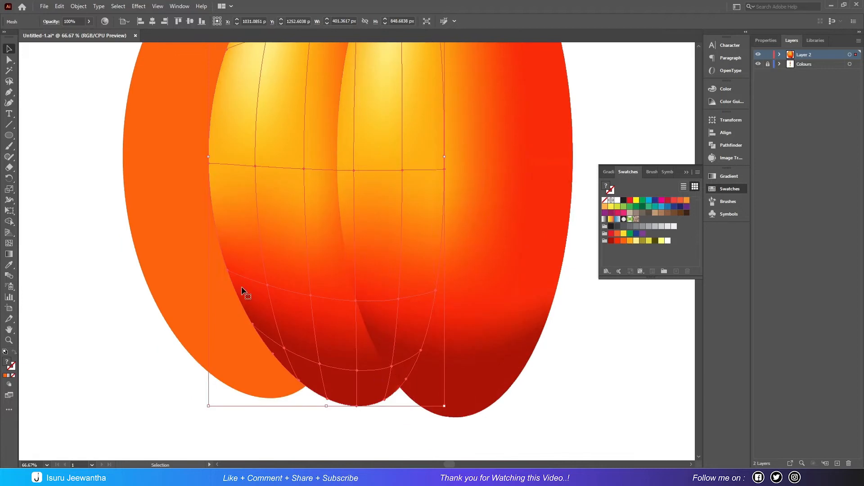
pyautogui.click(80, 193)
pyautogui.scroll(9, 396, 91)
pyautogui.click(309, 222)
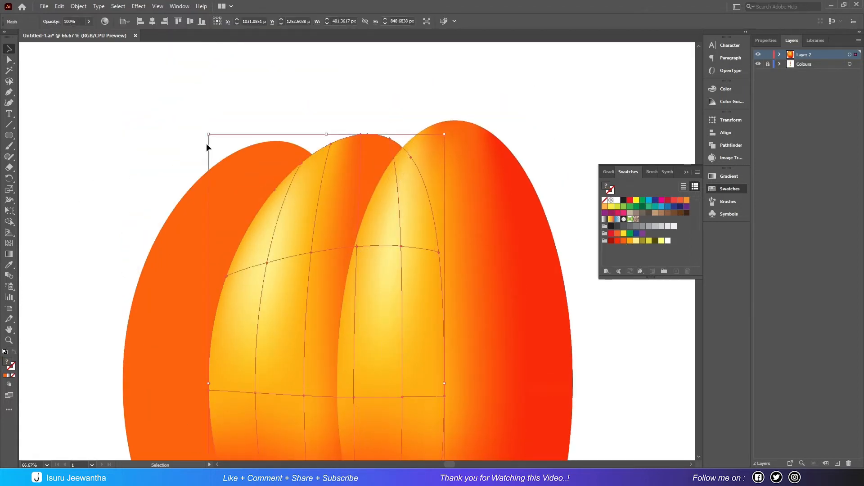
pyautogui.click(575, 101)
pyautogui.hotkey('ctrl', '0')
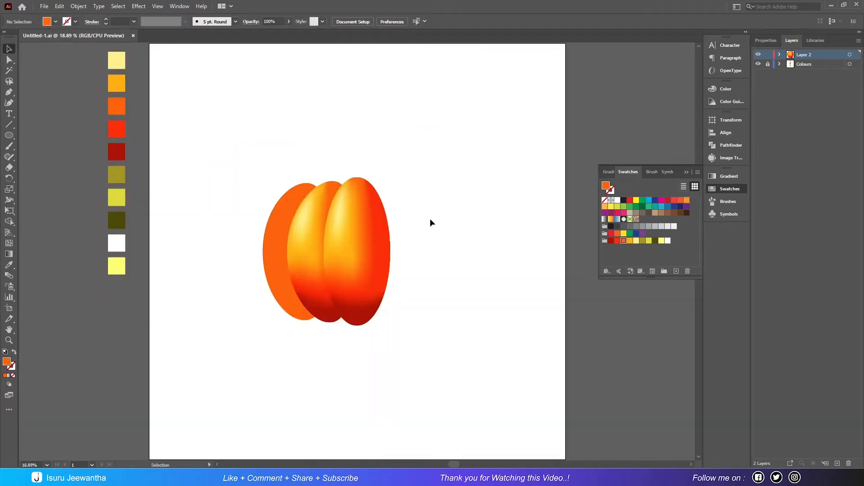
# Step: Convert the leftmost plain orange ellipse into a gradient mesh object
pyautogui.click(276, 231)
pyautogui.click(78, 7)
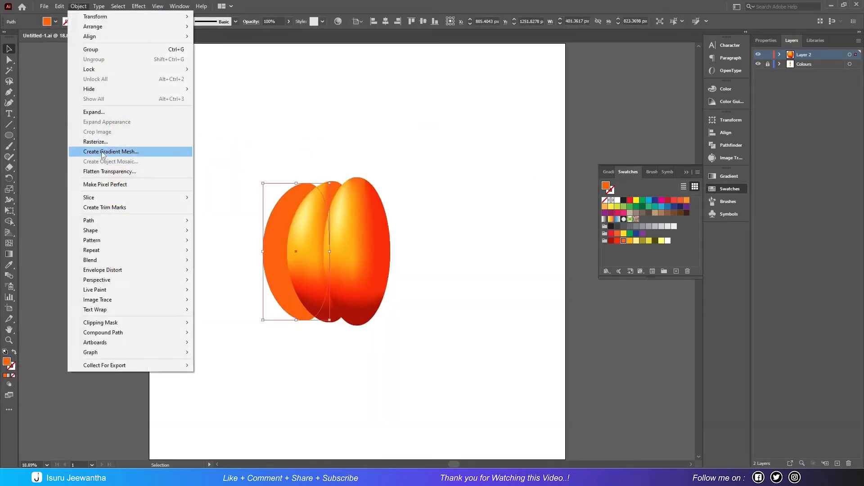
pyautogui.click(102, 151)
pyautogui.click(503, 285)
pyautogui.click(10, 247)
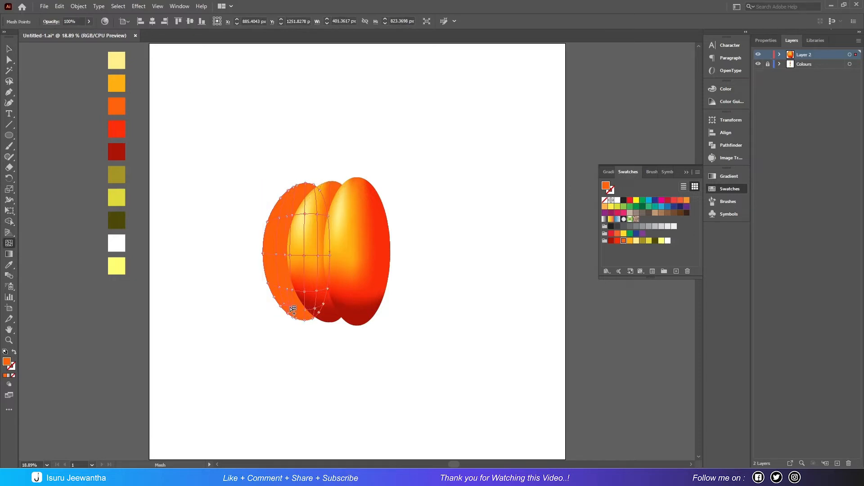
# Step: Apply the pale yellow swatch to the leftmost ellipse's upper-left inner mesh point
pyautogui.click(9, 49)
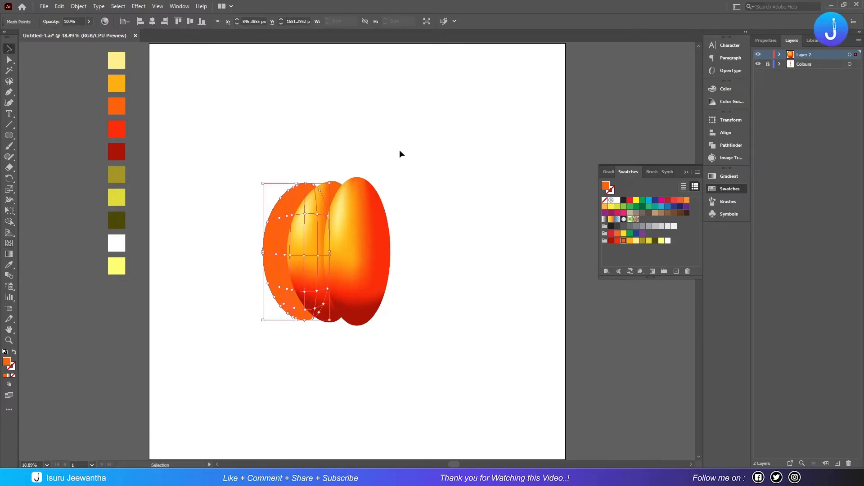
pyautogui.hotkey('ctrl', '+')
pyautogui.hotkey('ctrl', '+')
pyautogui.hotkey('ctrl', '+')
pyautogui.hotkey('ctrl', '+')
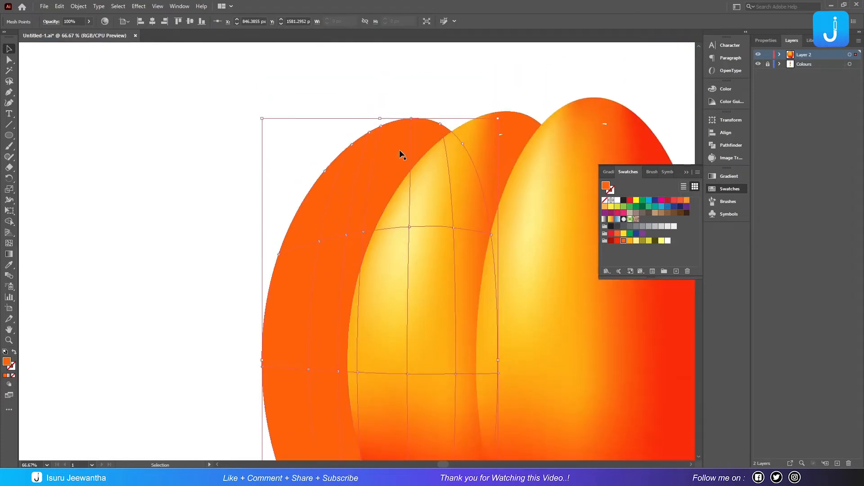
pyautogui.scroll(-1, 399, 149)
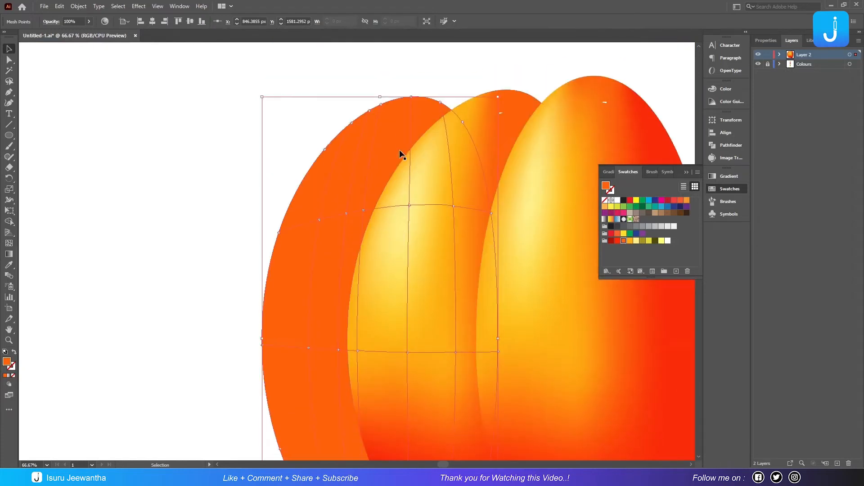
pyautogui.click(319, 219)
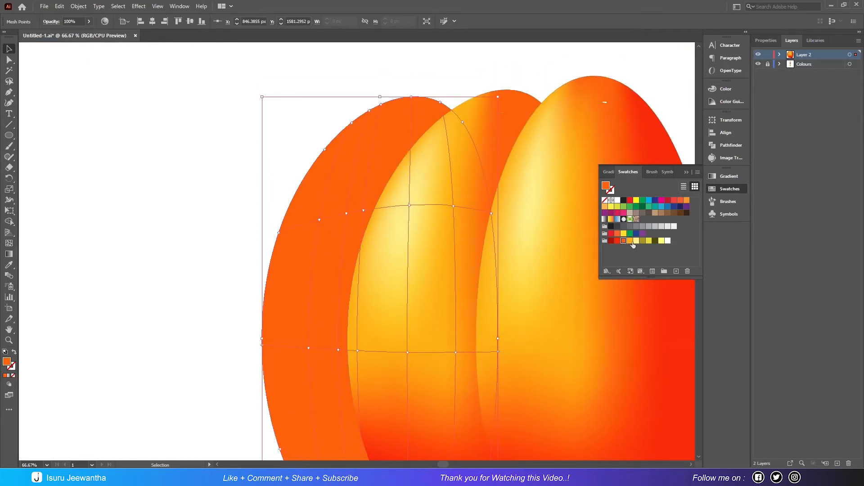
pyautogui.click(200, 161)
pyautogui.click(308, 204)
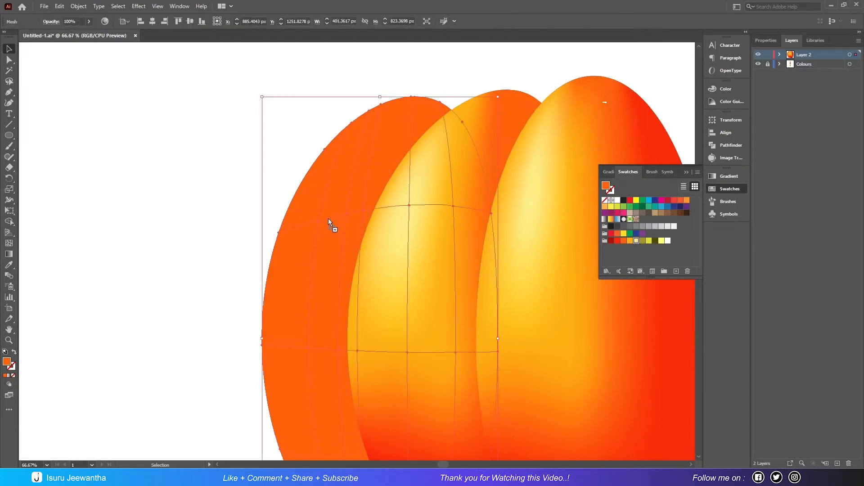
pyautogui.click(320, 220)
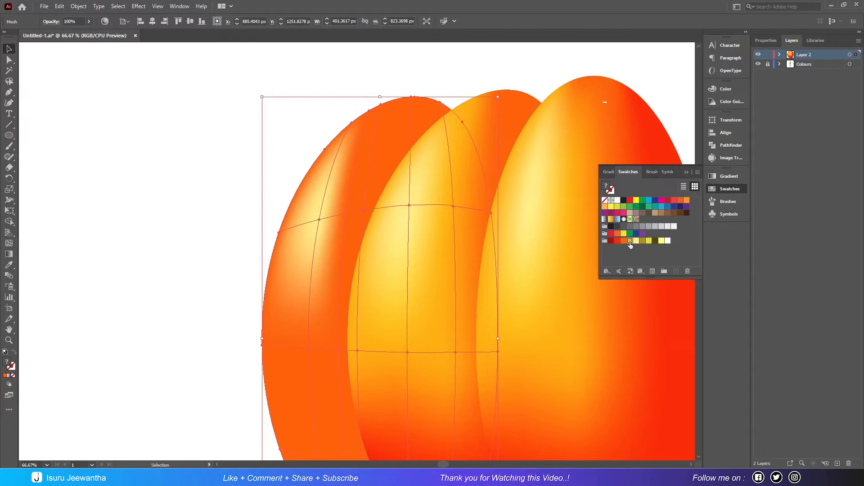
# Step: Apply the yellow-orange swatch to the leftmost ellipse's upper-left edge points and its middle-row points from the left edge inward
pyautogui.click(279, 233)
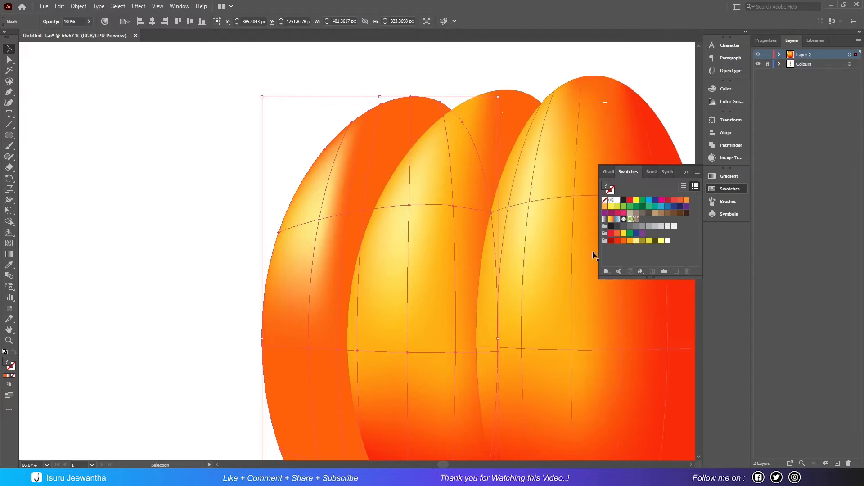
pyautogui.click(324, 149)
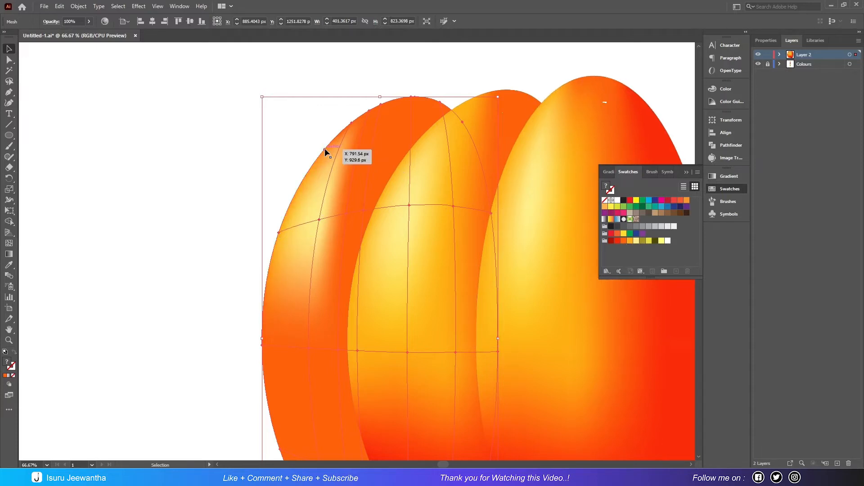
pyautogui.click(351, 123)
pyautogui.moveTo(372, 112); pyautogui.dragTo(369, 110)
pyautogui.moveTo(630, 241); pyautogui.dragTo(263, 346)
# Step: Shade the leftmost ellipse's top edge and upper-row centre points with the red and orange swatches, keeping orange at the upper-row centre
pyautogui.moveTo(624, 242); pyautogui.dragTo(382, 104)
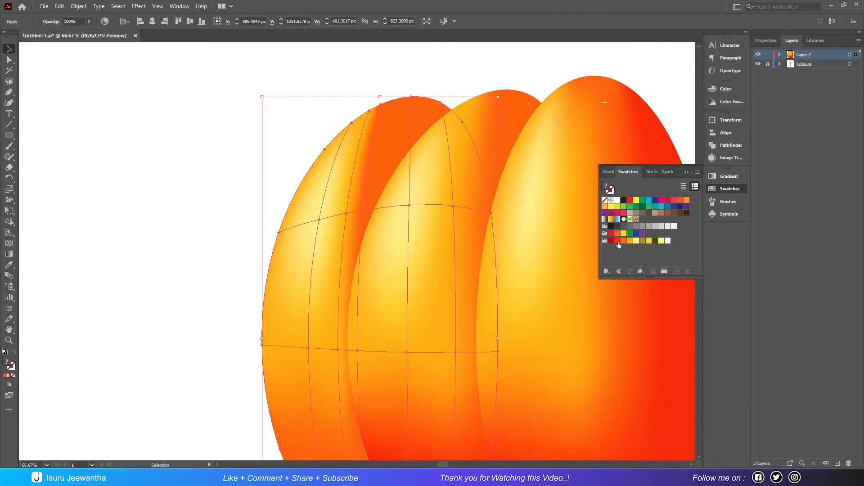
pyautogui.moveTo(617, 243); pyautogui.dragTo(409, 205)
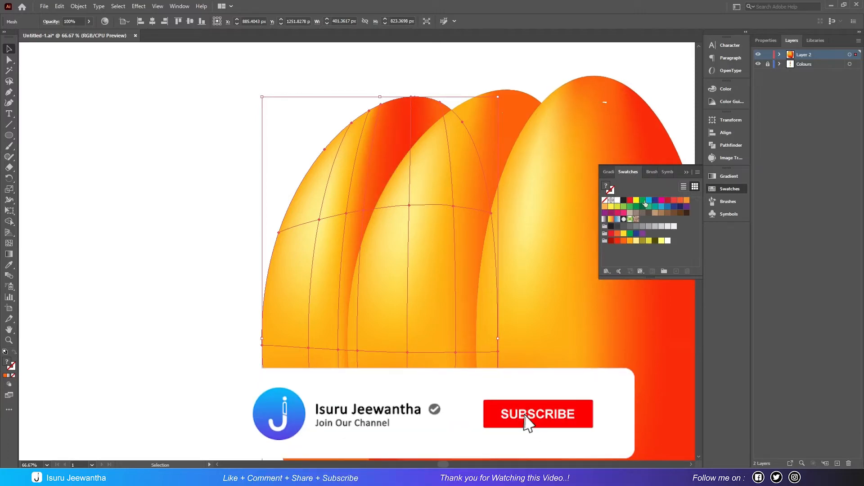
pyautogui.moveTo(624, 241); pyautogui.dragTo(560, 207)
pyautogui.moveTo(381, 104); pyautogui.dragTo(380, 105)
pyautogui.moveTo(624, 242); pyautogui.dragTo(440, 104)
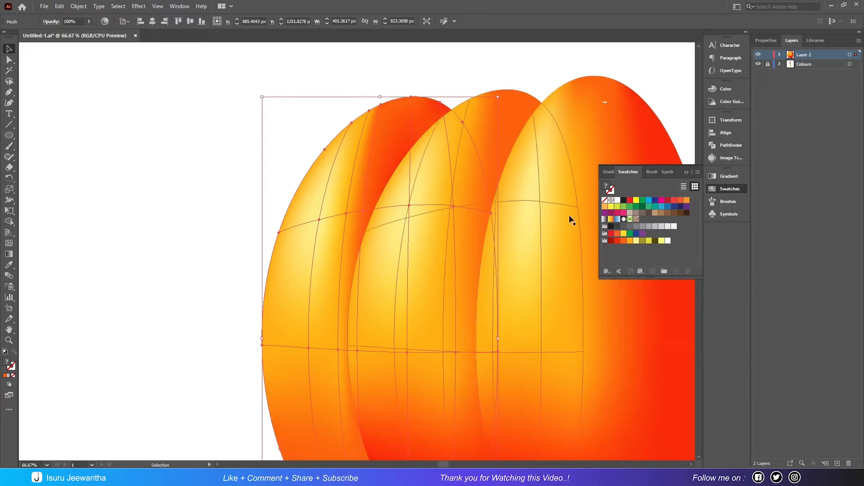
pyautogui.moveTo(624, 243); pyautogui.dragTo(409, 206)
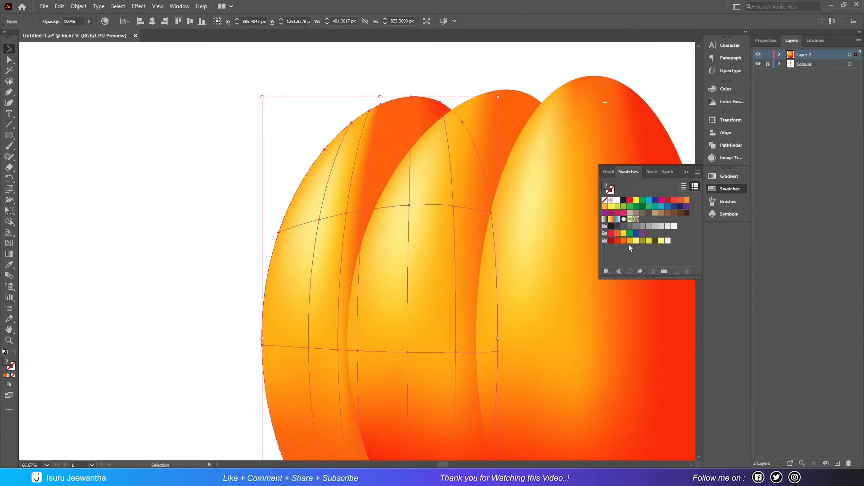
# Step: Apply the yellow-orange swatch to the leftmost ellipse's middle-row point and the red swatch to its lower-row points
pyautogui.scroll(-5, 396, 301)
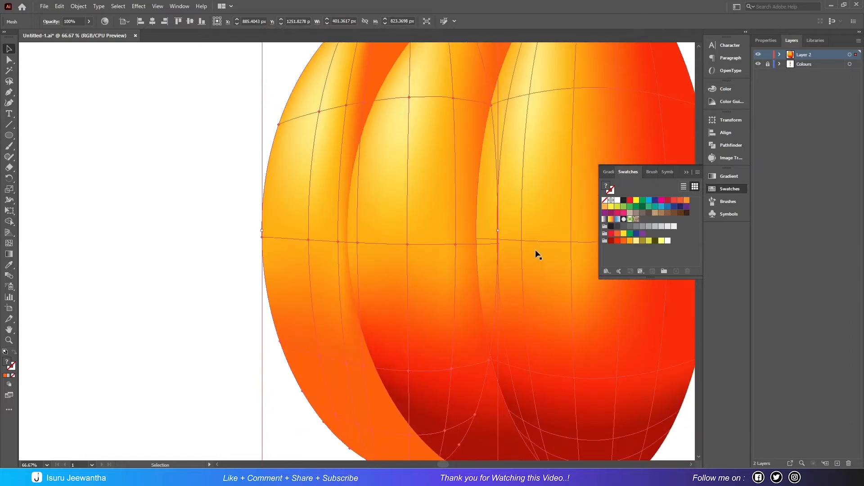
pyautogui.moveTo(628, 245); pyautogui.dragTo(358, 246)
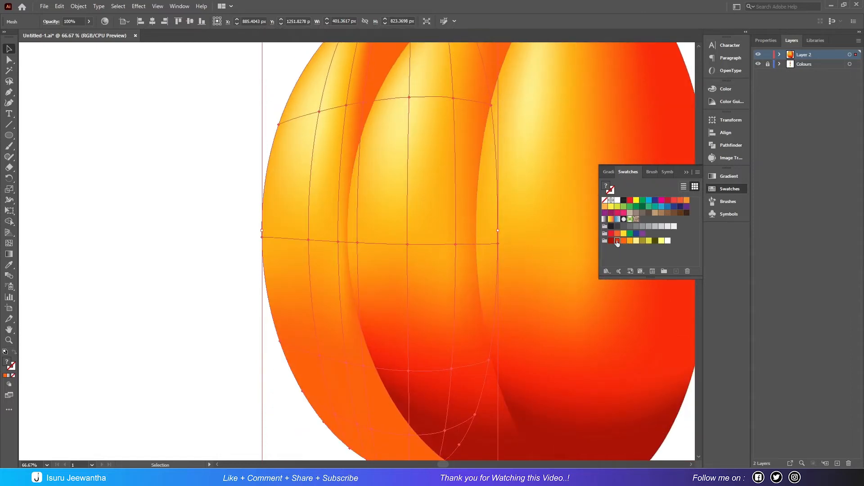
pyautogui.moveTo(409, 371); pyautogui.dragTo(409, 371)
pyautogui.moveTo(617, 241); pyautogui.dragTo(363, 365)
pyautogui.moveTo(616, 242); pyautogui.dragTo(279, 347)
# Step: Apply the dark red swatch to the leftmost ellipse's bottom edge and bottom-row mesh points
pyautogui.scroll(-3, 438, 329)
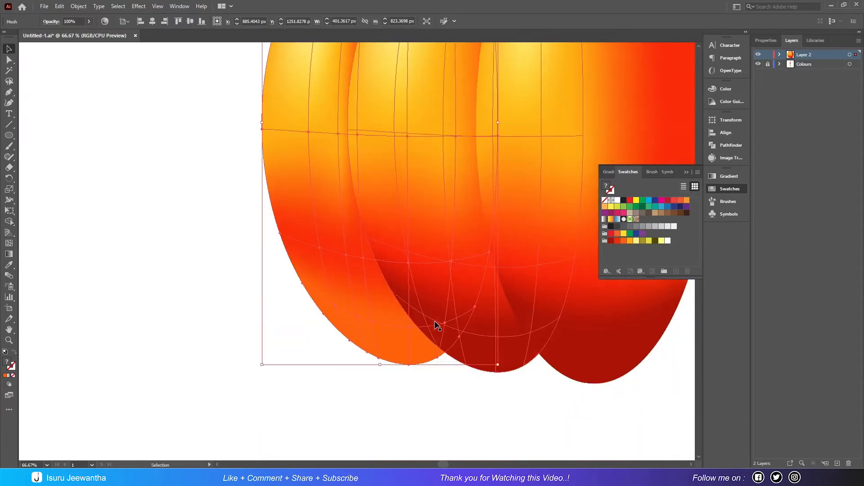
pyautogui.moveTo(364, 268); pyautogui.dragTo(409, 273)
pyautogui.moveTo(458, 347); pyautogui.dragTo(408, 376)
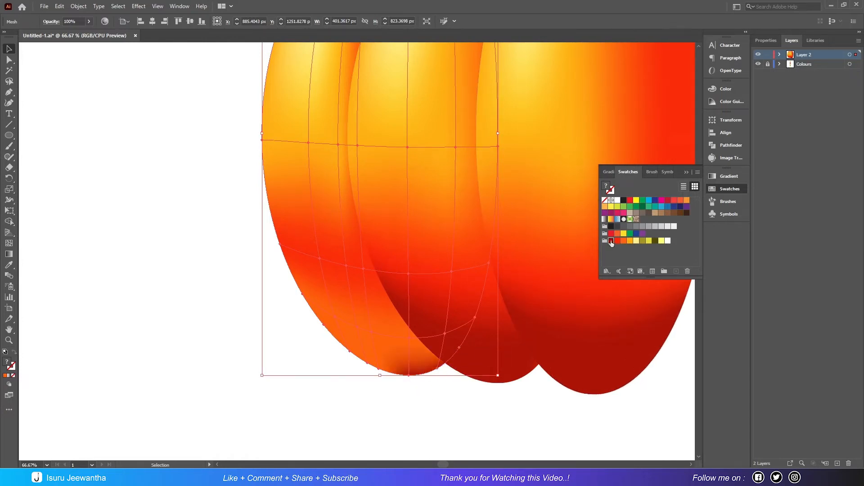
pyautogui.moveTo(611, 241); pyautogui.dragTo(335, 321)
pyautogui.moveTo(611, 241); pyautogui.dragTo(444, 334)
# Step: Refine the leftmost ellipse's upper-row and top-right edge points with the yellow-orange and orange swatches, and deselect the mesh
pyautogui.scroll(5, 514, 312)
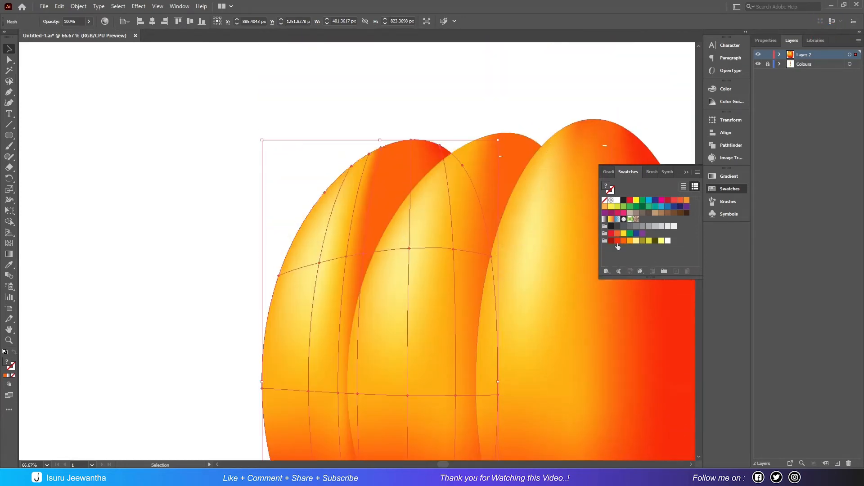
pyautogui.click(363, 253)
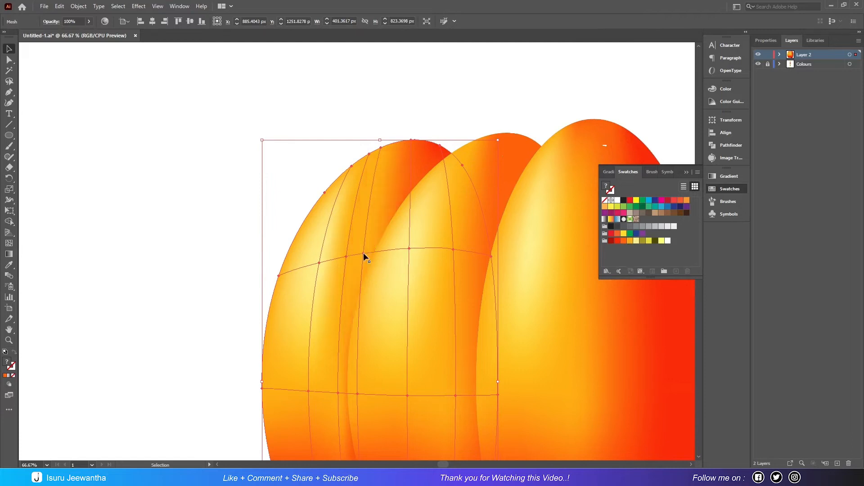
pyautogui.moveTo(411, 142); pyautogui.dragTo(411, 141)
pyautogui.click(624, 241)
pyautogui.hotkey('ctrl', 'z')
pyautogui.moveTo(630, 241); pyautogui.dragTo(411, 140)
pyautogui.click(119, 86)
pyautogui.click(322, 227)
pyautogui.moveTo(623, 241); pyautogui.dragTo(440, 145)
pyautogui.moveTo(620, 242); pyautogui.dragTo(463, 165)
pyautogui.click(129, 250)
pyautogui.hotkey('ctrl', '0')
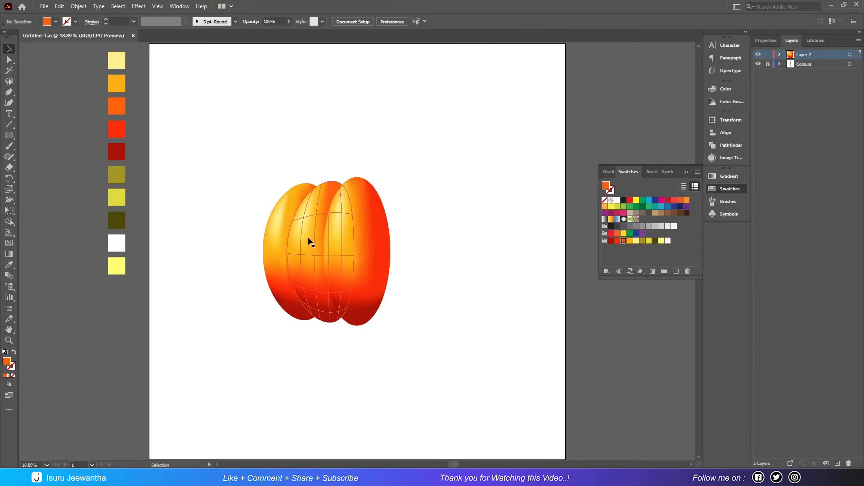
# Step: Copy the two left shaded ellipses and paste a duplicate of them
pyautogui.click(279, 235)
pyautogui.keyDown('shift'); pyautogui.click(278, 231); pyautogui.keyUp('shift')
pyautogui.click(60, 7)
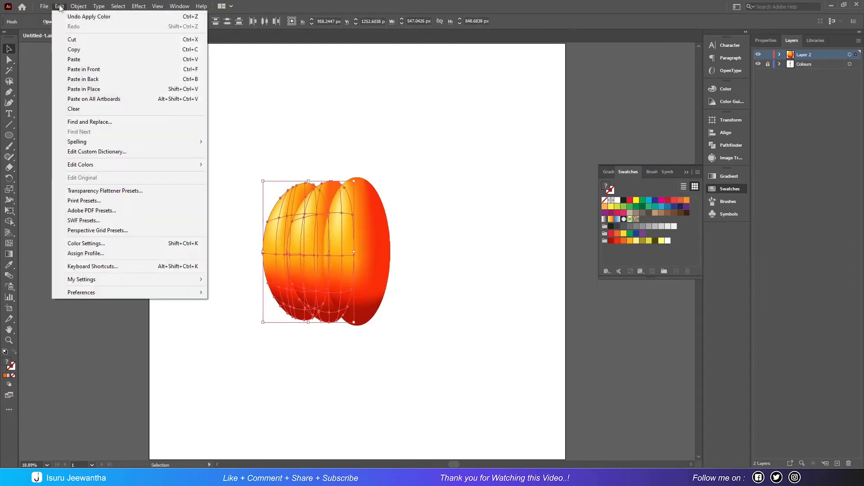
pyautogui.click(68, 52)
pyautogui.click(60, 6)
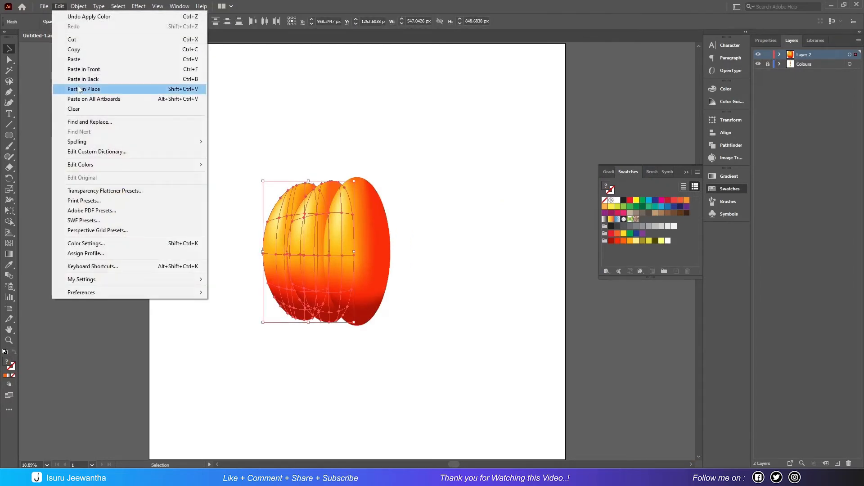
pyautogui.click(74, 59)
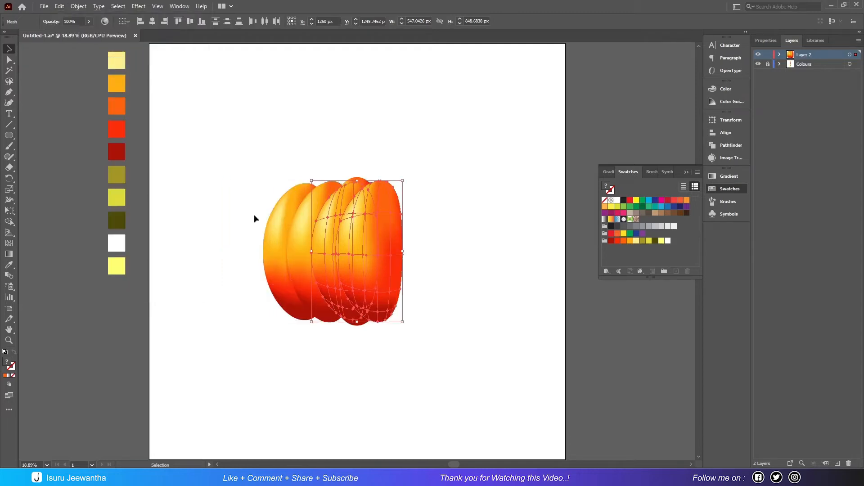
# Step: Reflect the pasted ellipses horizontally and move them to the pumpkin's right side
pyautogui.rightClick(374, 227)
pyautogui.moveTo(432, 257)
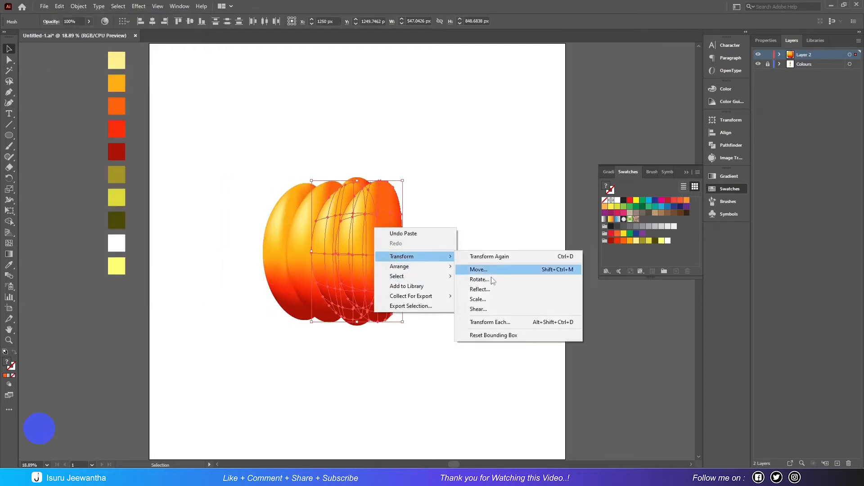
pyautogui.click(496, 290)
pyautogui.click(577, 332)
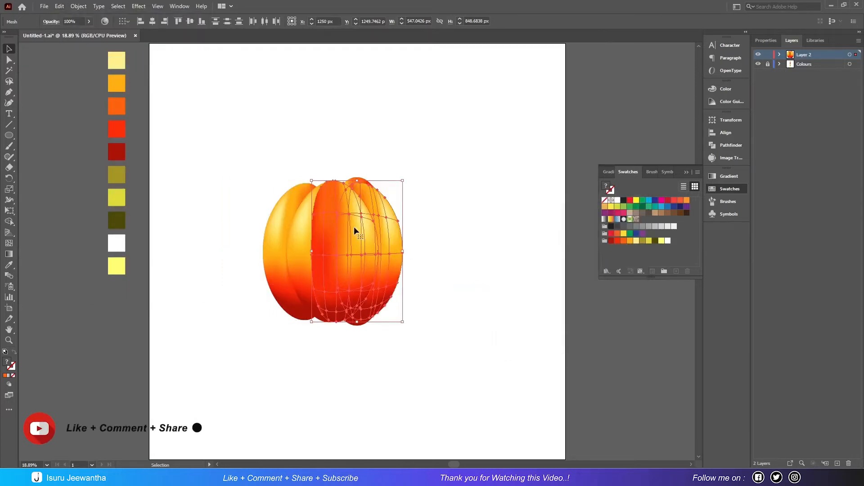
pyautogui.moveTo(354, 226); pyautogui.dragTo(399, 228)
# Step: Send the mirrored ellipses to the back, behind the central segment, and deselect them
pyautogui.rightClick(399, 228)
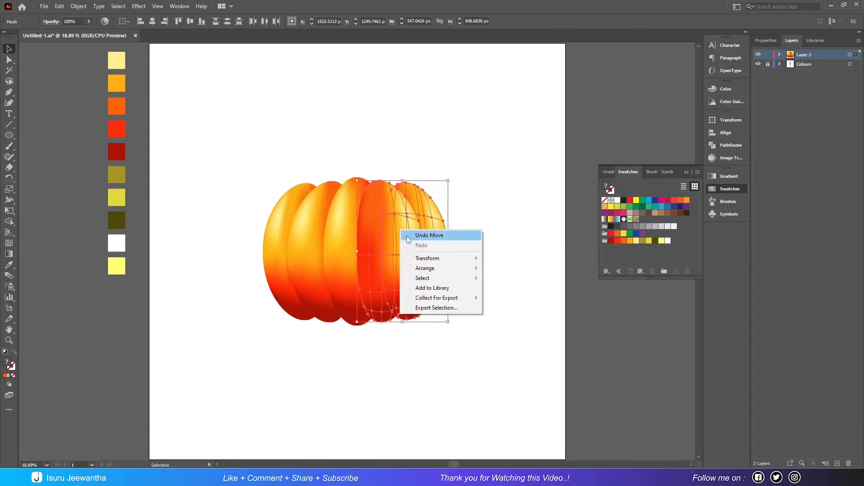
pyautogui.moveTo(446, 268)
pyautogui.click(519, 299)
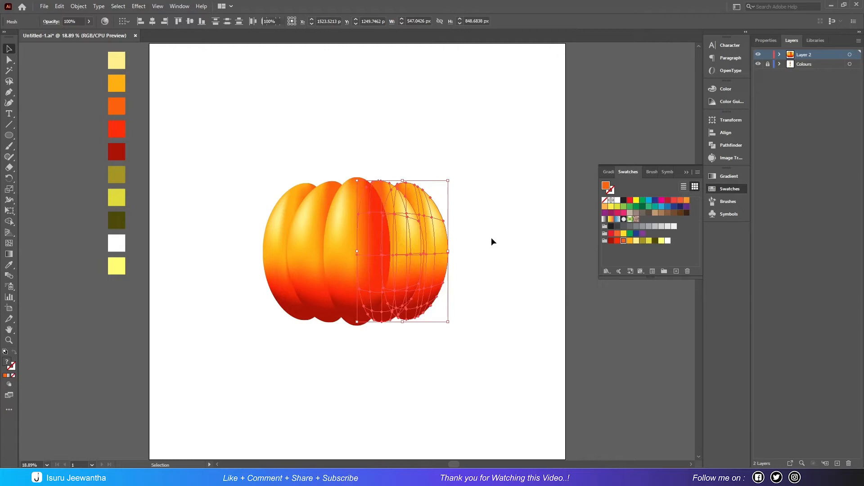
pyautogui.click(492, 238)
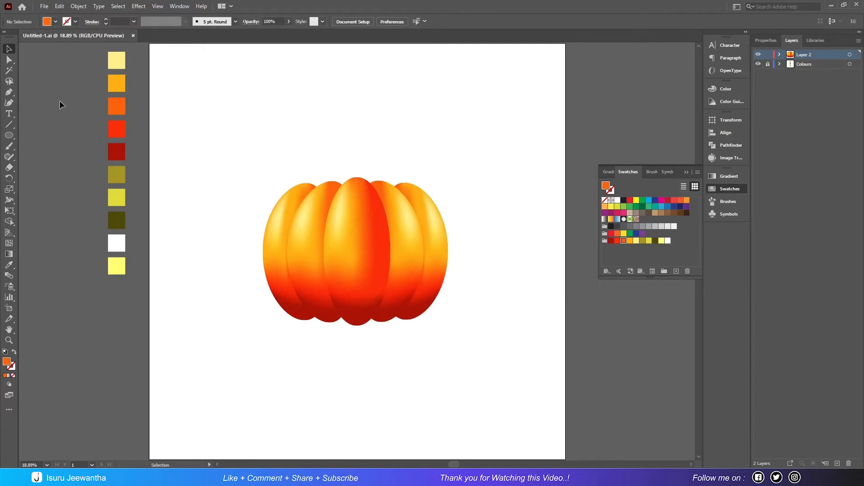
# Step: Draw a curved stem outline about 118 px wide and 408 px tall above the pumpkin with the Blob Brush
pyautogui.rightClick(11, 148)
pyautogui.click(33, 157)
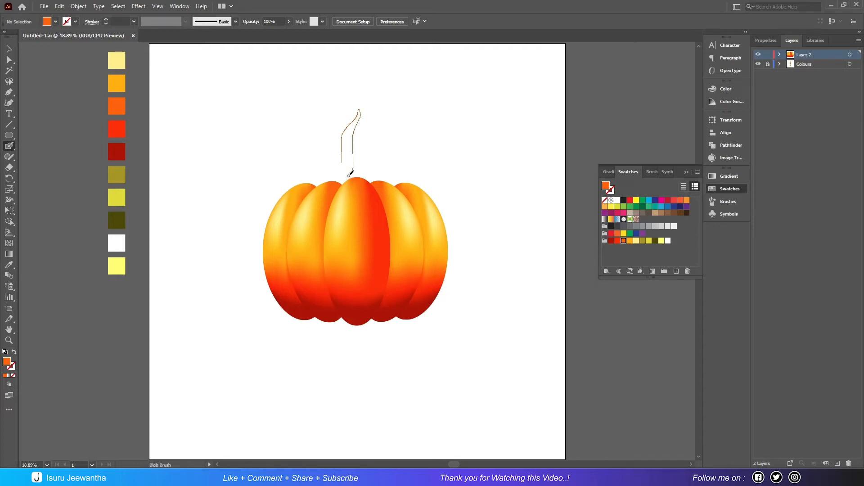
pyautogui.moveTo(345, 162); pyautogui.dragTo(367, 152)
pyautogui.press('v')
# Step: Shift the loose anchor point at the gap in the stem outline's lower-left side inward to bring the open ends together
pyautogui.click(9, 222)
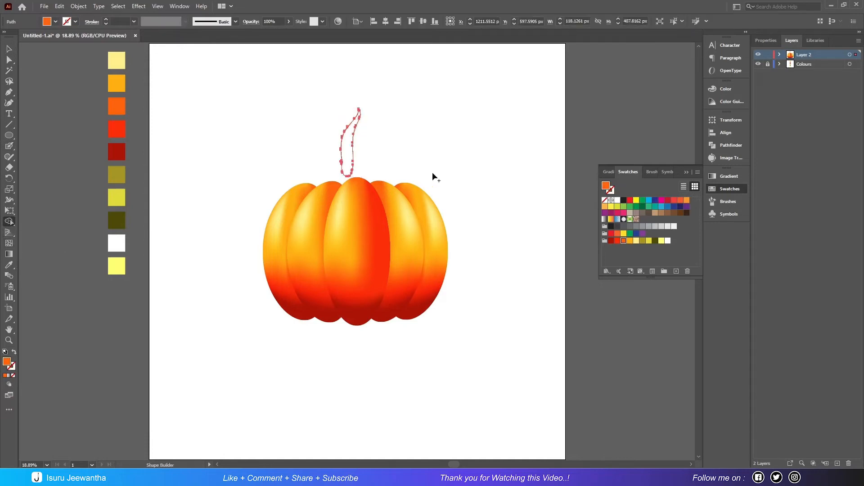
pyautogui.hotkey('ctrl', '+')
pyautogui.hotkey('ctrl', '+')
pyautogui.hotkey('ctrl', '+')
pyautogui.hotkey('ctrl', '+')
pyautogui.hotkey('ctrl', '+')
pyautogui.hotkey('ctrl', '+')
pyautogui.hotkey('ctrl', '+')
pyautogui.scroll(-5, 225, 392)
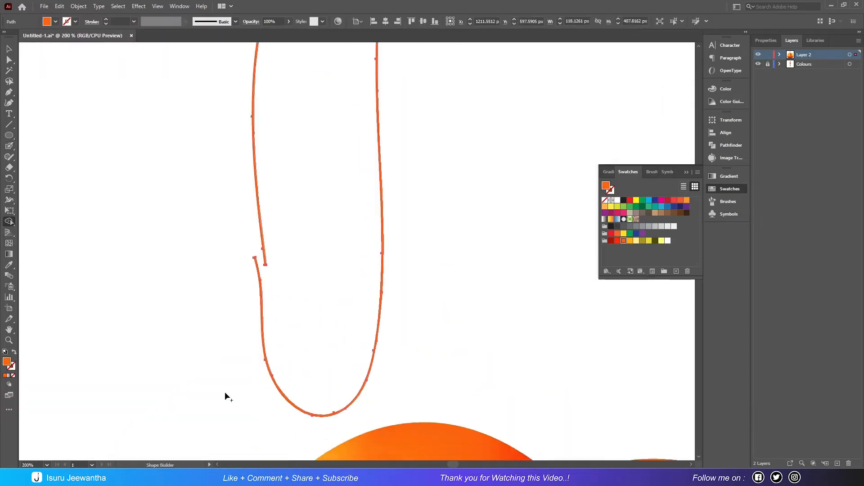
pyautogui.click(9, 60)
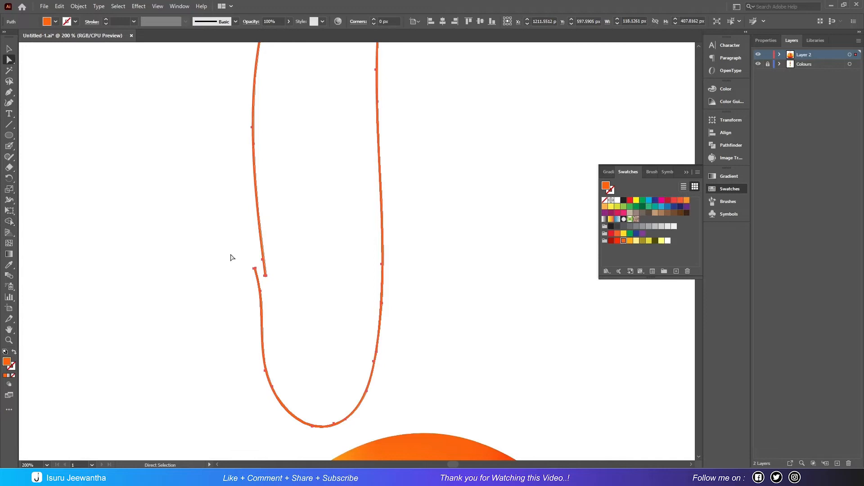
pyautogui.click(255, 269)
pyautogui.moveTo(255, 270); pyautogui.dragTo(279, 278)
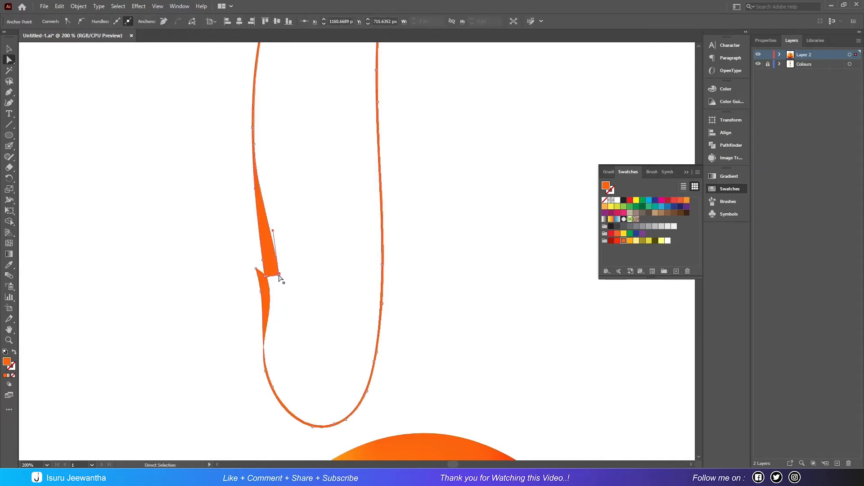
pyautogui.click(256, 268)
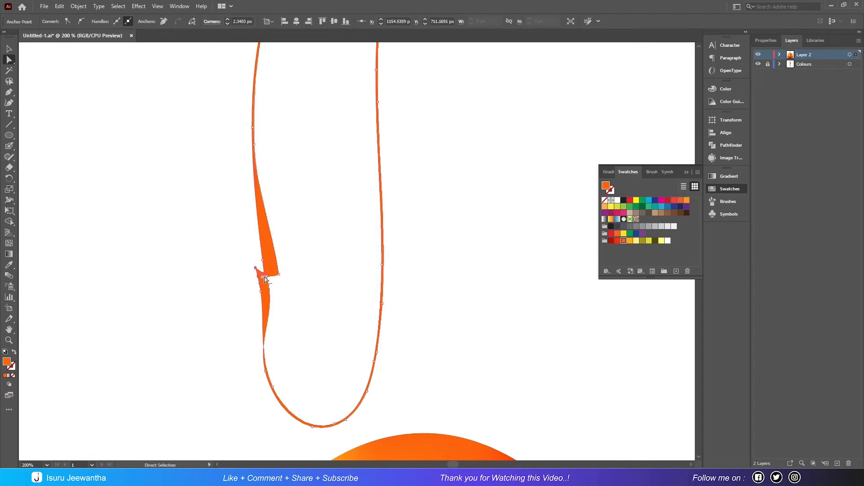
pyautogui.moveTo(265, 276); pyautogui.dragTo(269, 285)
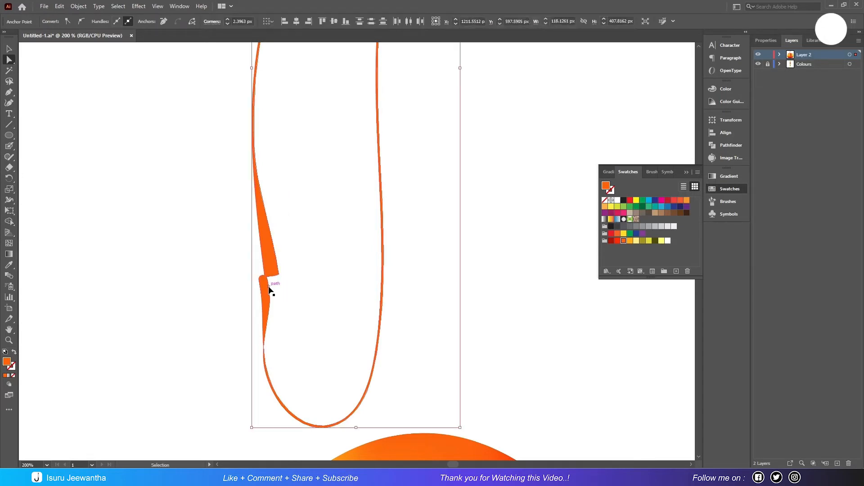
pyautogui.hotkey('ctrl', 'z')
pyautogui.hotkey('ctrl', 'z')
pyautogui.moveTo(266, 276)
pyautogui.mouseDown()
pyautogui.moveTo(271, 288)
pyautogui.moveTo(274, 269)
pyautogui.moveTo(256, 269)
pyautogui.mouseUp()
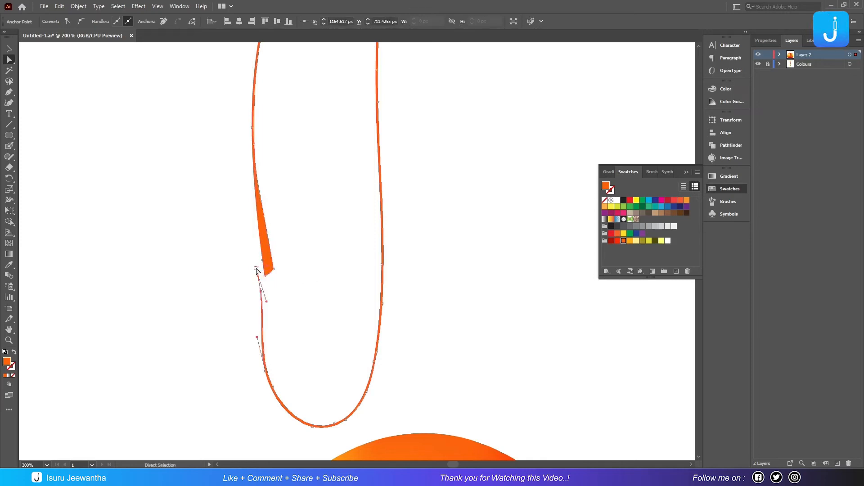
pyautogui.hotkey('ctrl', 'z')
# Step: Pull the lower open end over to close the stem outline's gap, and fill its interior solid with the Shape Builder
pyautogui.click(266, 279)
pyautogui.moveTo(266, 280); pyautogui.dragTo(273, 324)
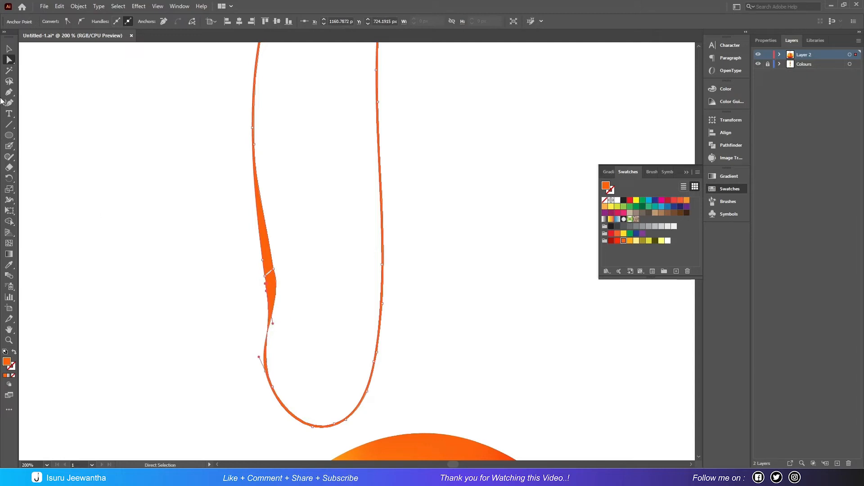
pyautogui.click(9, 49)
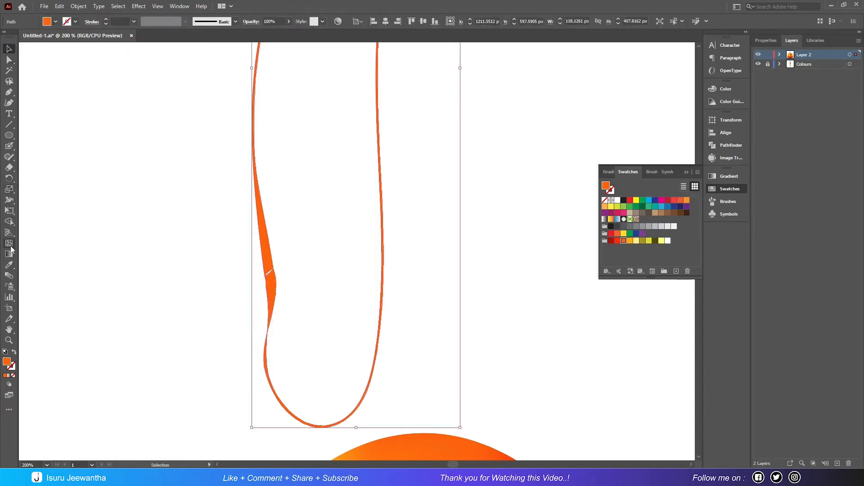
pyautogui.click(9, 222)
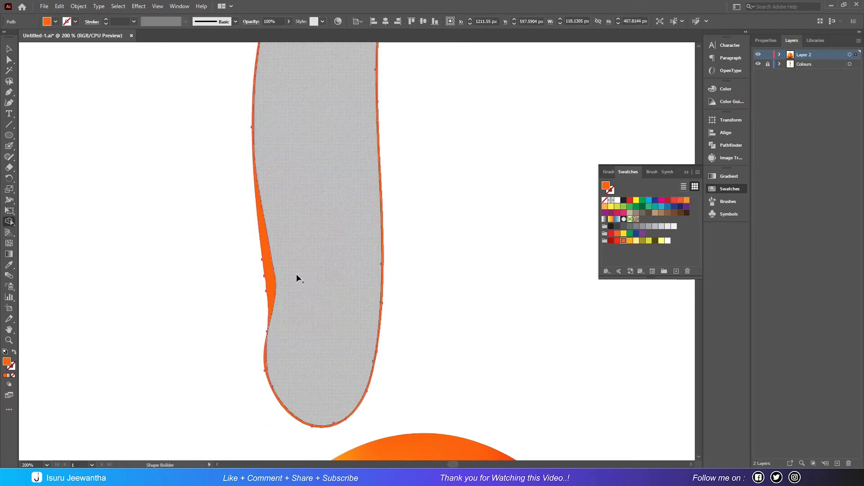
pyautogui.click(277, 281)
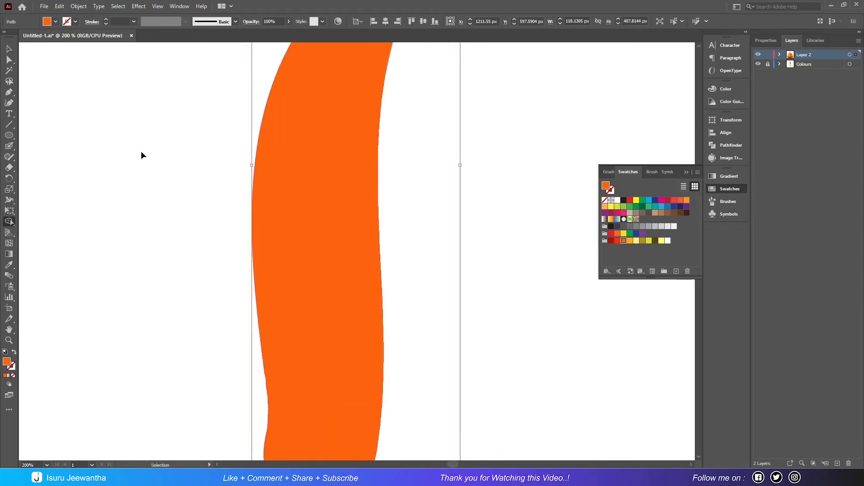
# Step: Recolour the stem dark olive by sampling the palette square with the Eyedropper
pyautogui.hotkey('ctrl', '0')
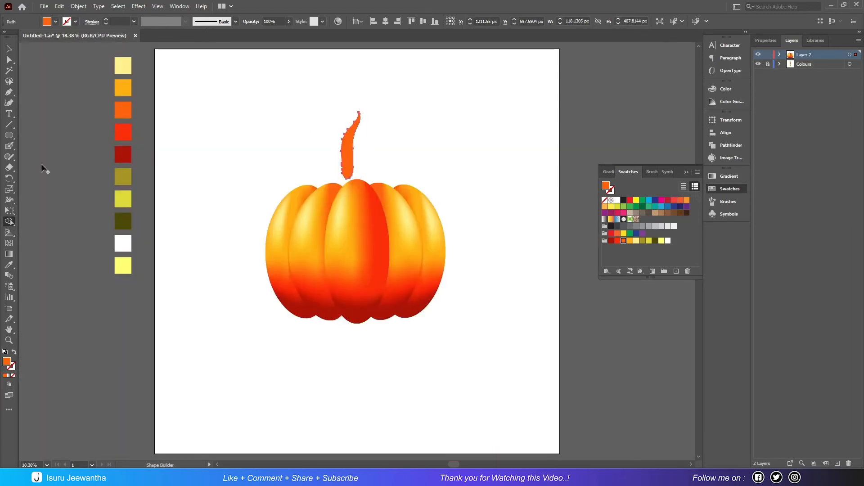
pyautogui.press('i')
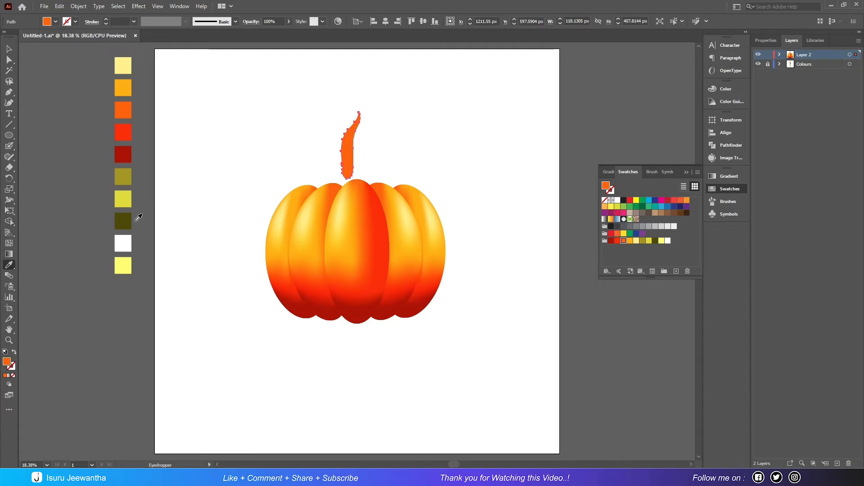
pyautogui.click(128, 218)
# Step: Move the stem down onto the pumpkin's top centre, send it to the back and deselect it
pyautogui.press('v')
pyautogui.moveTo(349, 146); pyautogui.dragTo(358, 168)
pyautogui.rightClick(358, 167)
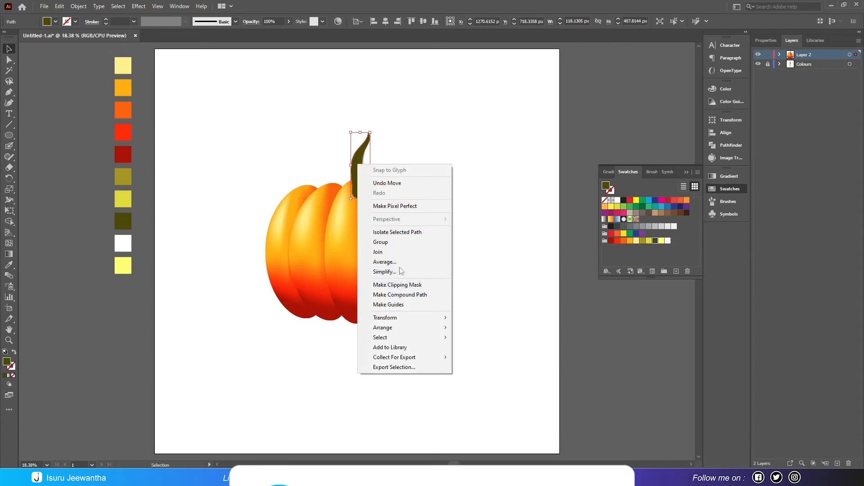
pyautogui.click(493, 355)
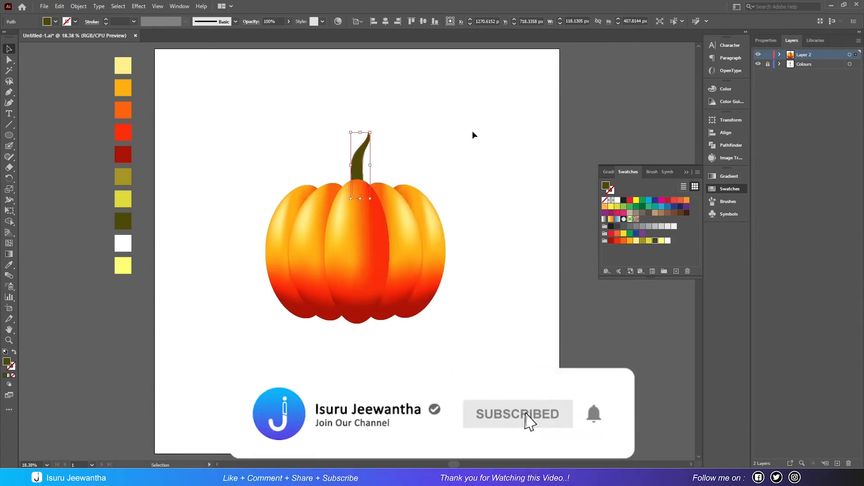
pyautogui.click(471, 130)
# Step: Convert the stem to a gradient mesh with 4 rows, 5 columns and Flat appearance
pyautogui.click(360, 158)
pyautogui.click(78, 6)
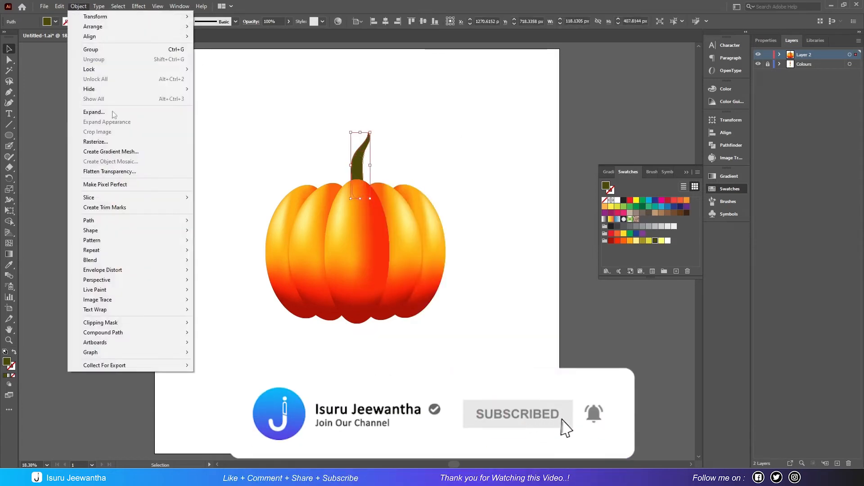
pyautogui.click(90, 151)
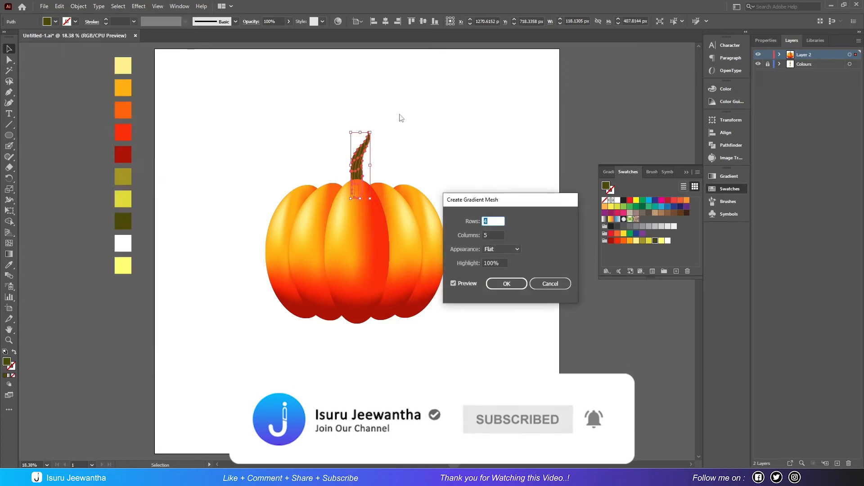
pyautogui.click(507, 283)
# Step: Colour the mesh point inside the stem's left bend bright yellow-green as a highlight
pyautogui.press('a')
pyautogui.hotkey('ctrl', '1')
pyautogui.hotkey('ctrl', '=')
pyautogui.press('v')
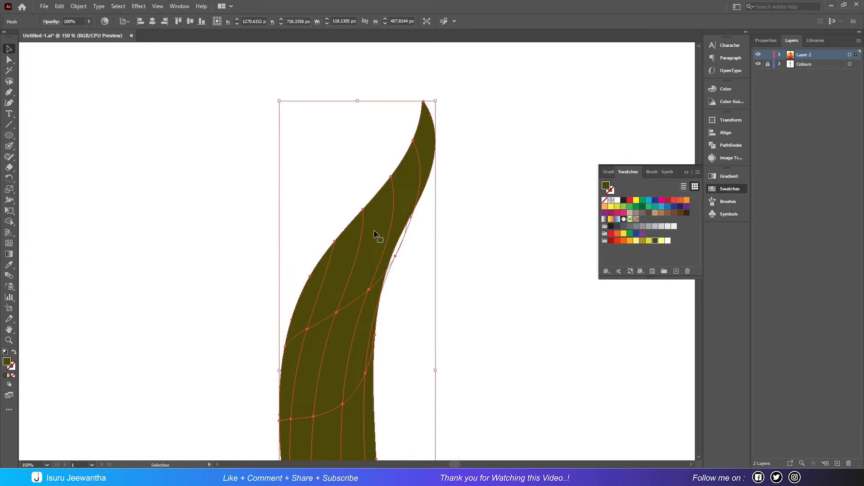
pyautogui.moveTo(649, 242); pyautogui.dragTo(307, 329)
# Step: Apply the olive swatch R=166 G=149 B=25 to the mesh points along the stem's left side, up around the bend
pyautogui.scroll(-4, 461, 294)
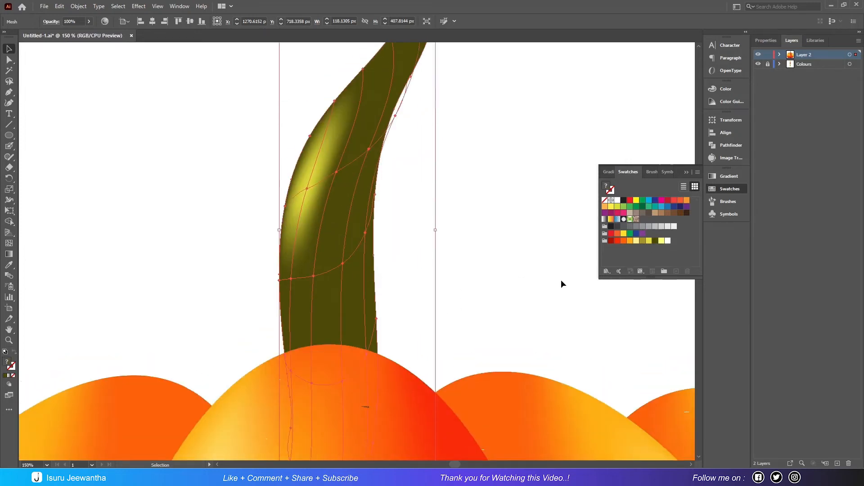
pyautogui.click(643, 242)
pyautogui.click(290, 279)
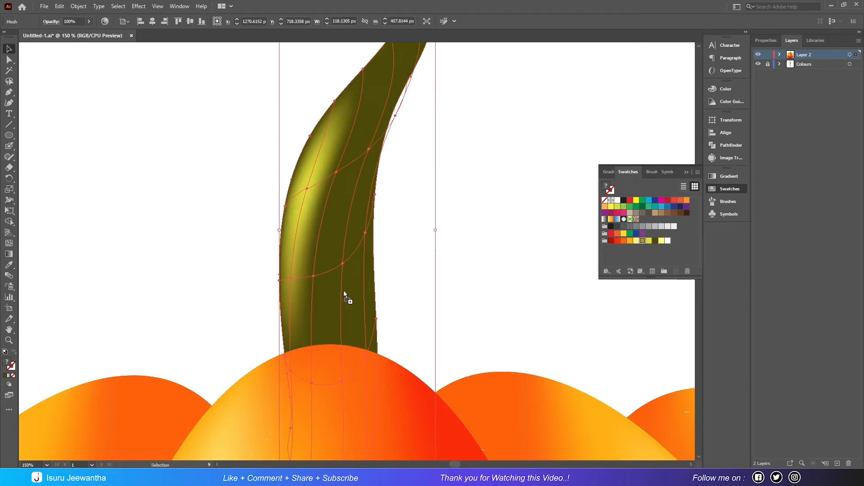
pyautogui.click(279, 280)
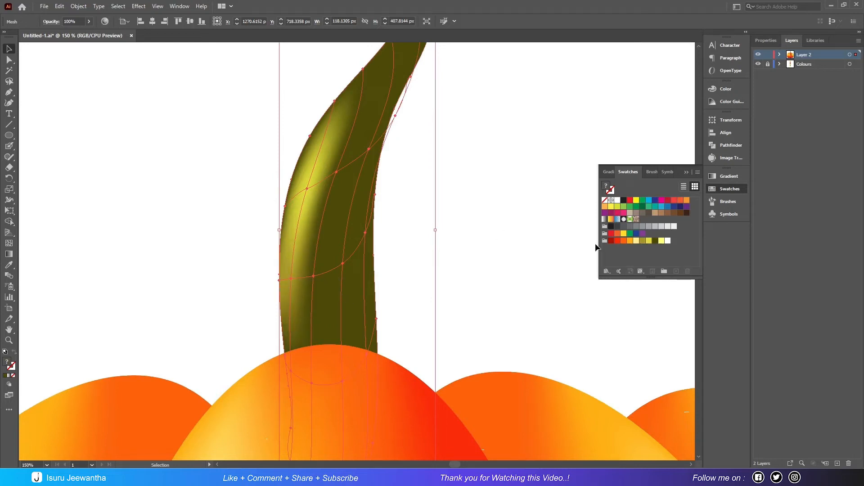
pyautogui.click(284, 206)
pyautogui.click(310, 136)
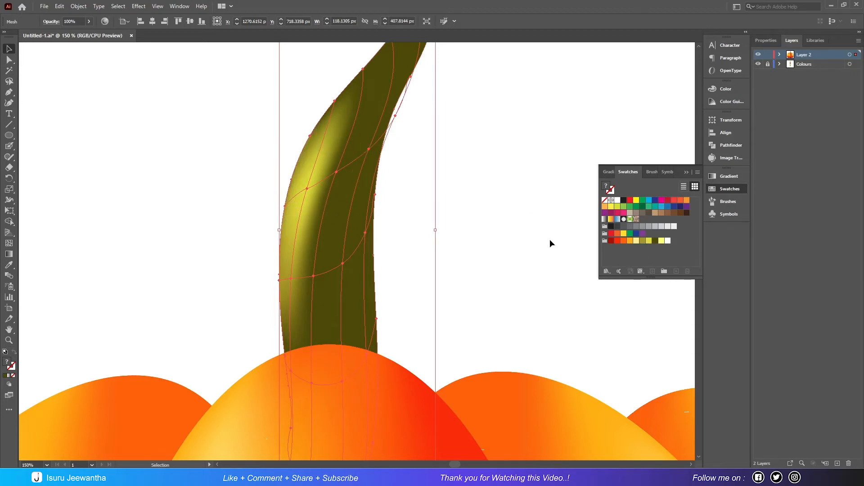
pyautogui.click(335, 101)
pyautogui.click(642, 241)
pyautogui.click(362, 69)
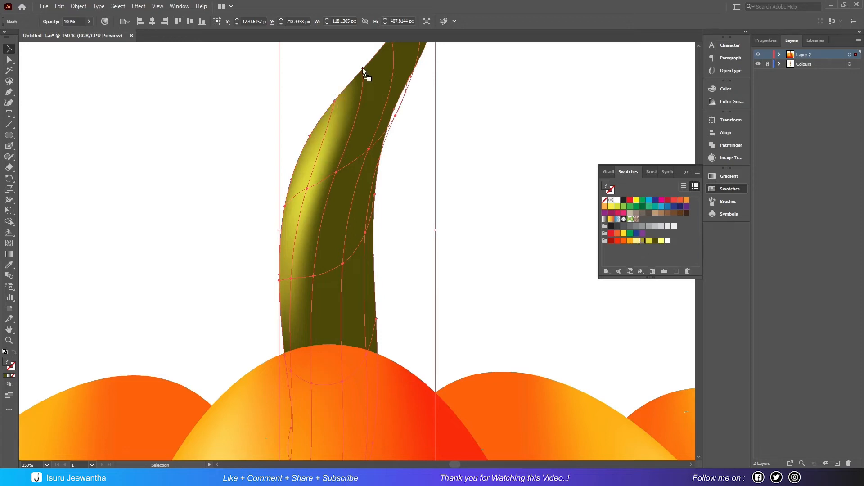
# Step: Apply the same olive swatch R=166 G=149 B=25 to the inner mesh points across the middle of the stem
pyautogui.click(336, 171)
pyautogui.click(643, 242)
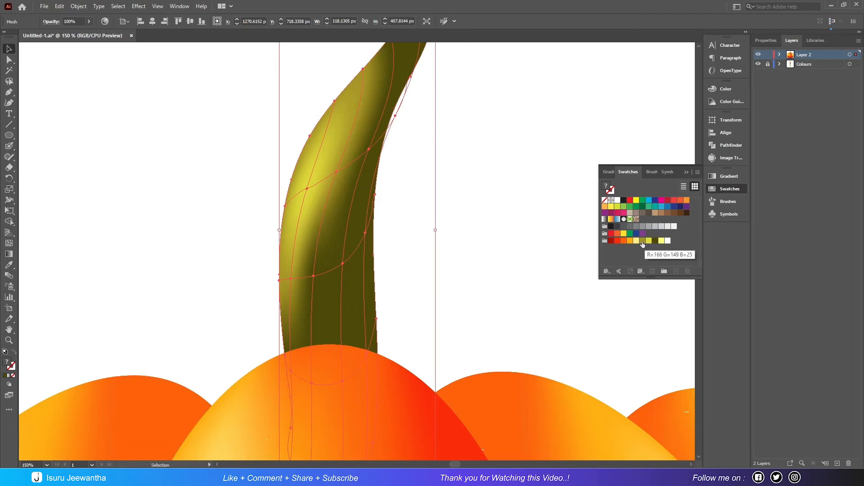
pyautogui.click(314, 277)
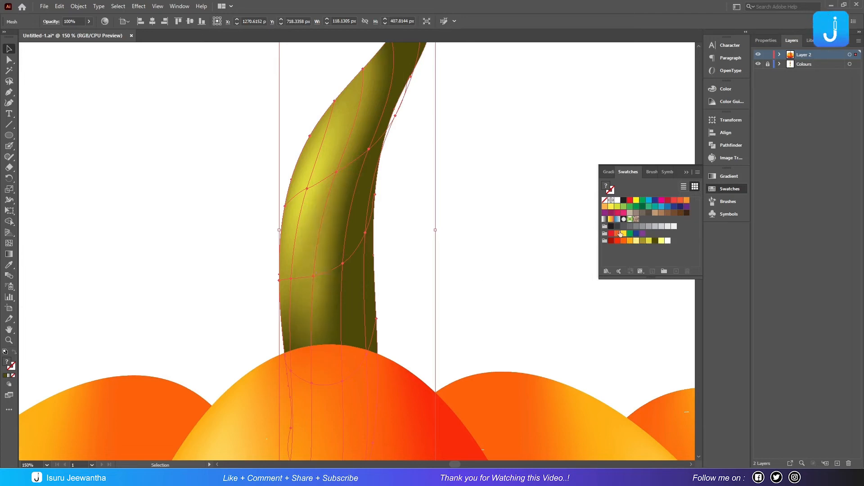
pyautogui.click(644, 242)
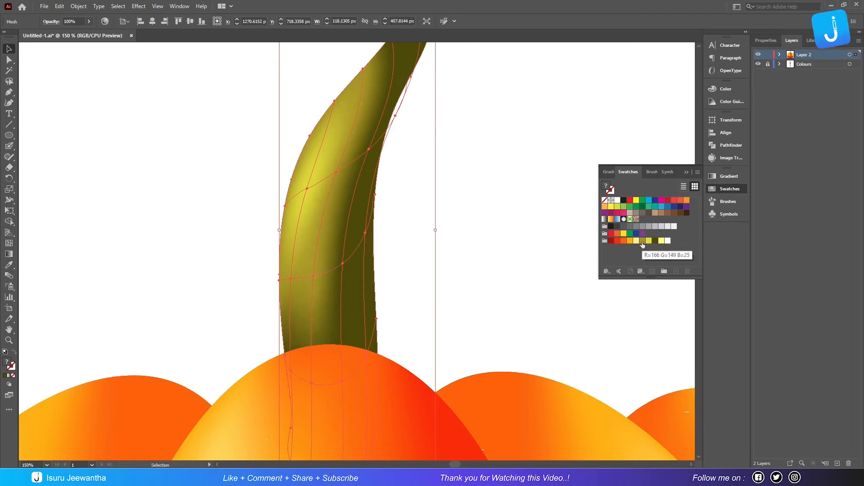
pyautogui.click(342, 264)
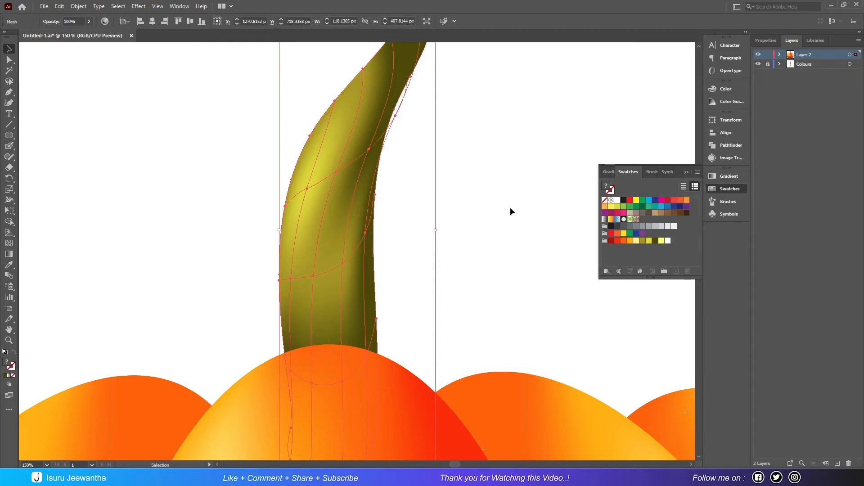
# Step: Colour the upper-left edge mesh points near the stem's tip with the olive swatch R=166 G=149 B=25, and deselect the stem
pyautogui.scroll(5, 510, 207)
pyautogui.scroll(-1, 509, 207)
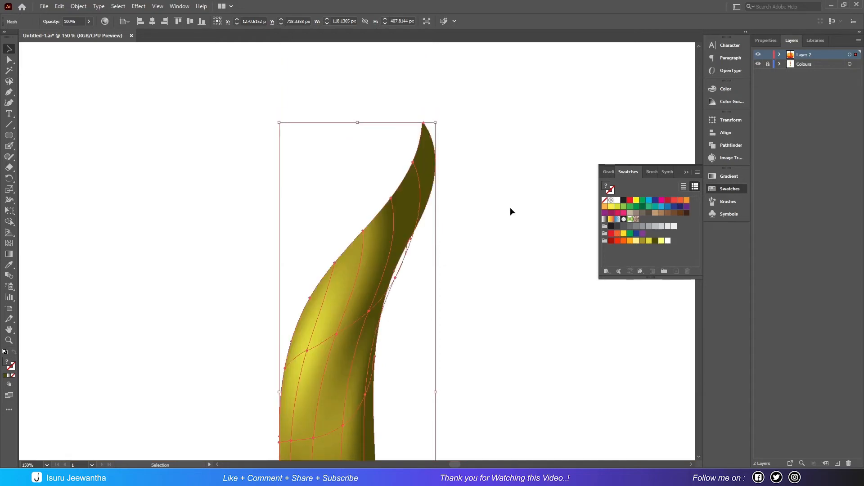
pyautogui.click(644, 241)
pyautogui.click(391, 198)
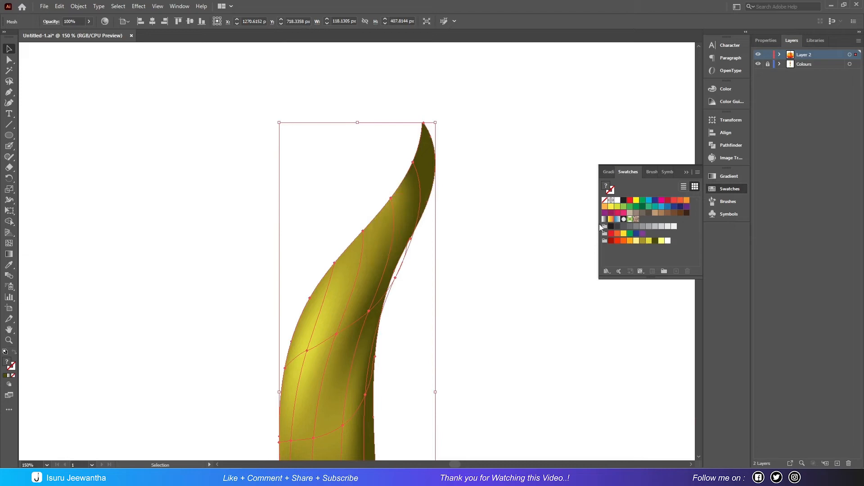
pyautogui.click(412, 162)
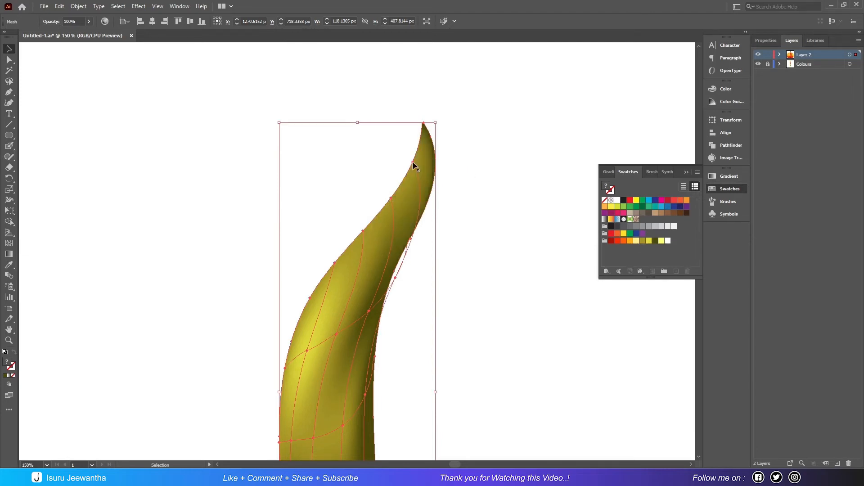
pyautogui.scroll(-5, 518, 231)
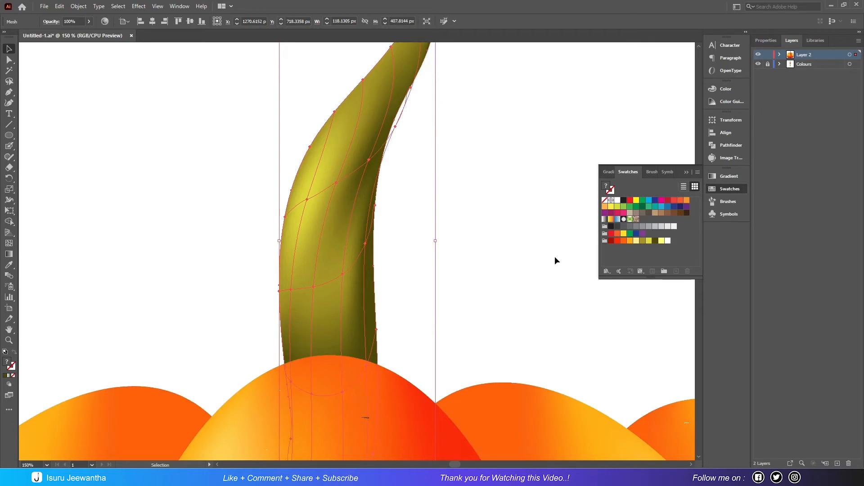
pyautogui.click(521, 241)
pyautogui.scroll(5, 503, 171)
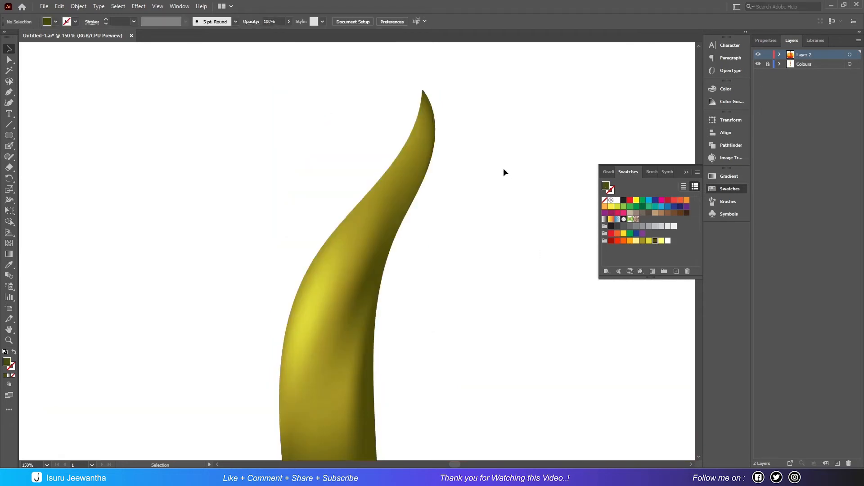
pyautogui.hotkey('ctrl', '0')
# Step: Draw a closed dark olive triangle pointing right with the Pen tool, above the pumpkin and left of the stem
pyautogui.press('p')
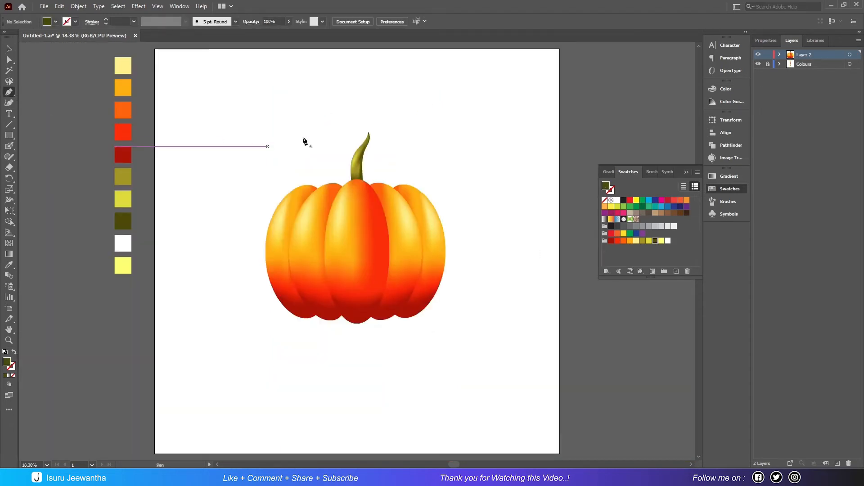
pyautogui.click(307, 127)
pyautogui.click(274, 110)
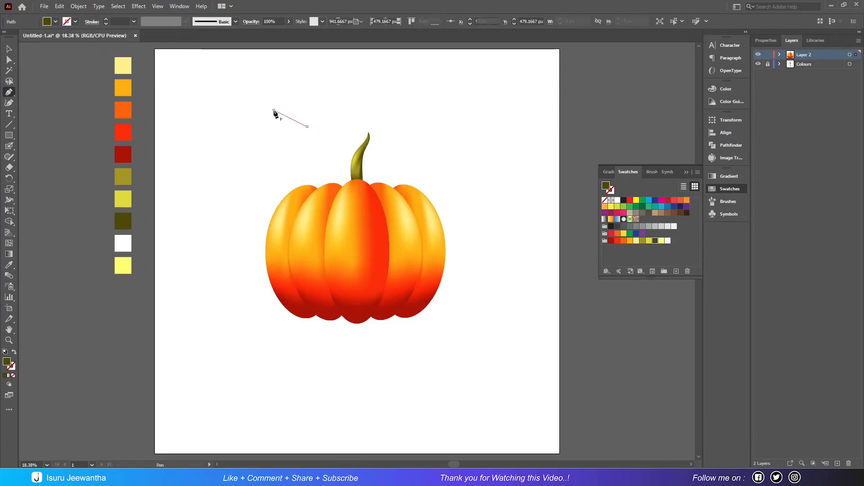
pyautogui.click(274, 142)
pyautogui.click(308, 127)
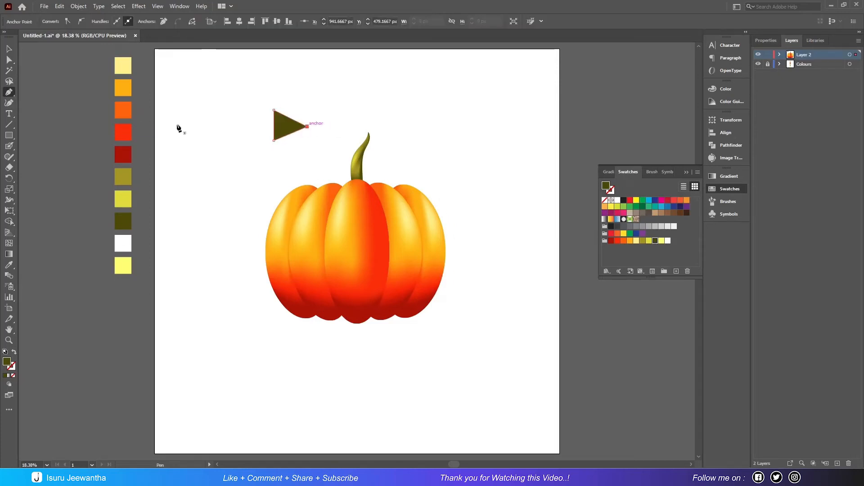
# Step: Bulge the triangle's left edge outward with the Curvature tool and fill the shape with a white to light yellow radial gradient
pyautogui.click(10, 106)
pyautogui.moveTo(274, 125); pyautogui.dragTo(268, 126)
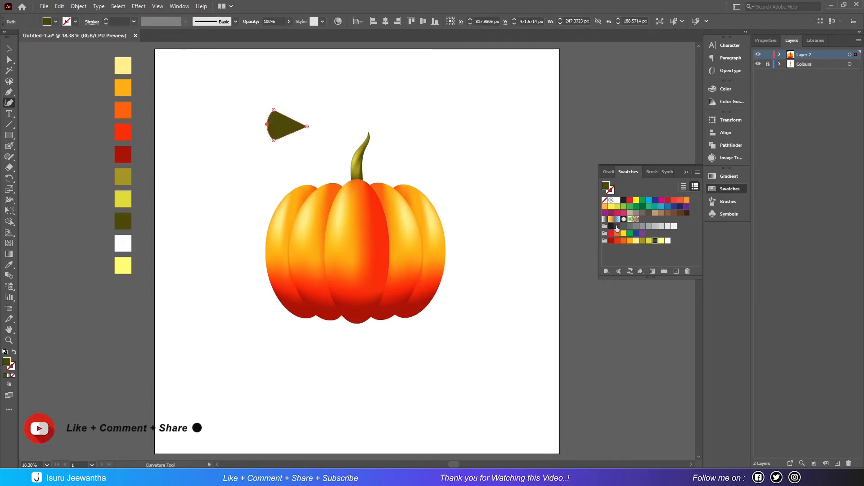
pyautogui.click(604, 220)
pyautogui.click(726, 176)
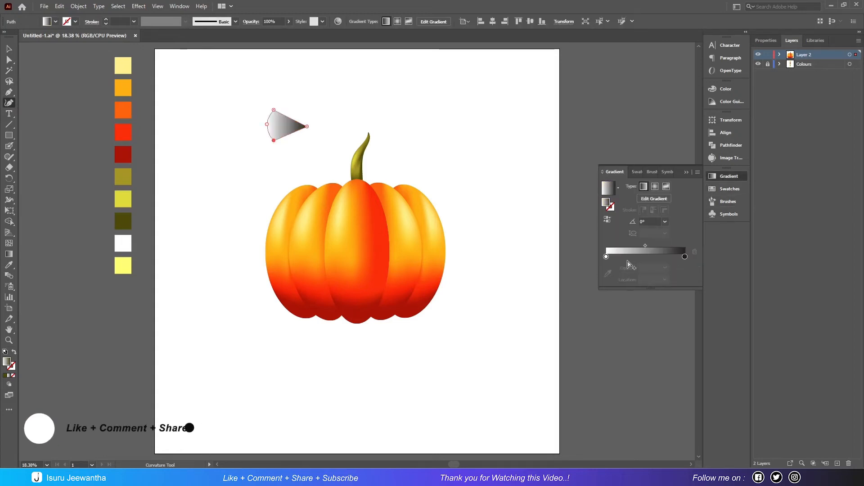
pyautogui.click(685, 257)
pyautogui.click(608, 273)
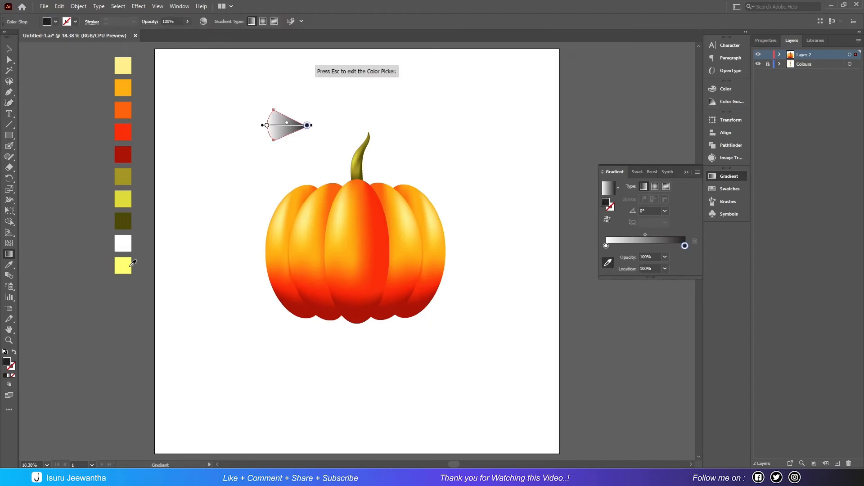
pyautogui.click(124, 265)
pyautogui.click(655, 187)
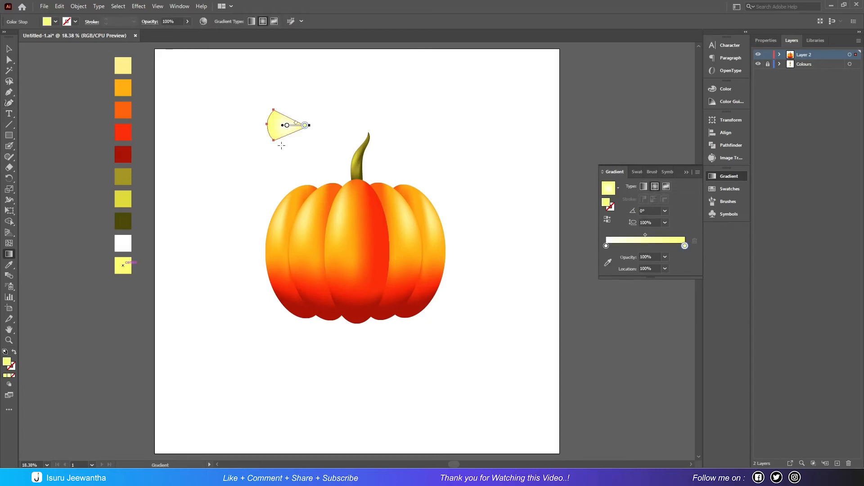
# Step: Copy the yellow wedge shape and paste the duplicate in place
pyautogui.click(12, 51)
pyautogui.click(60, 7)
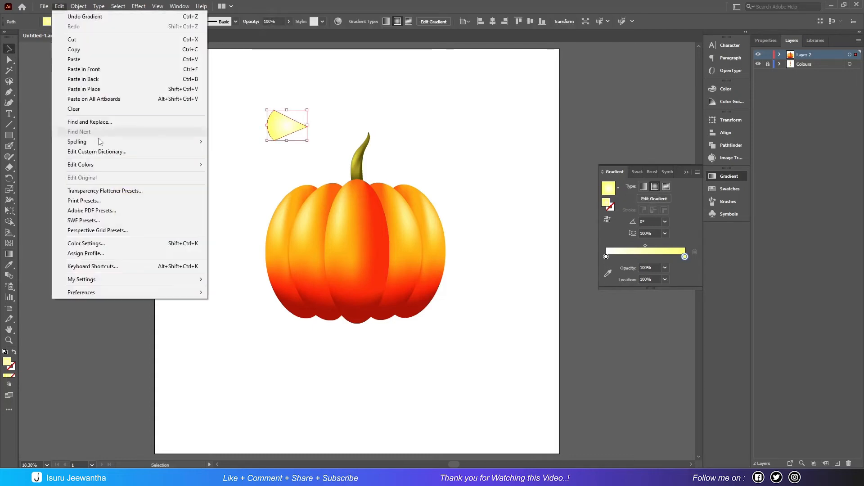
pyautogui.click(82, 51)
pyautogui.click(60, 7)
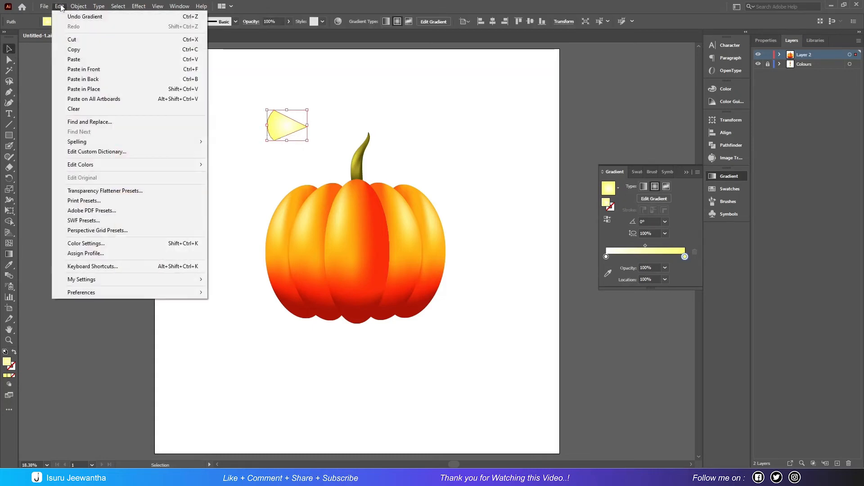
pyautogui.click(83, 91)
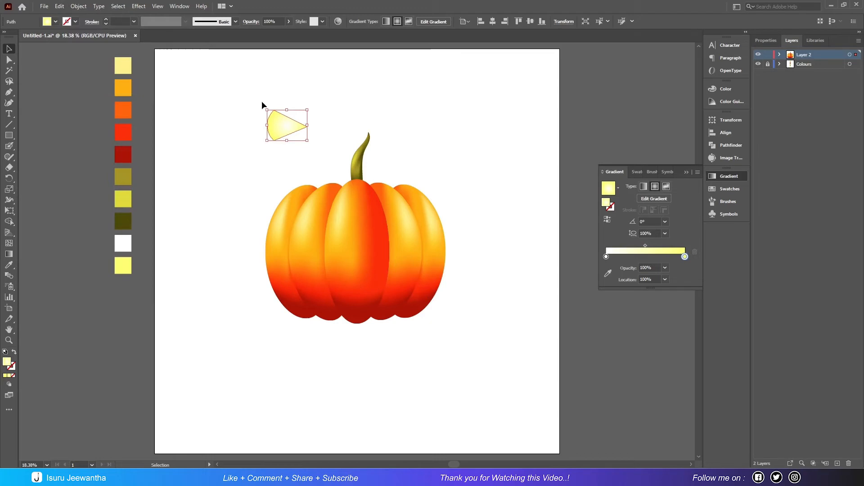
# Step: Apply a Gaussian Blur with a radius of 13 pixels to the pasted wedge
pyautogui.click(139, 6)
pyautogui.moveTo(173, 156)
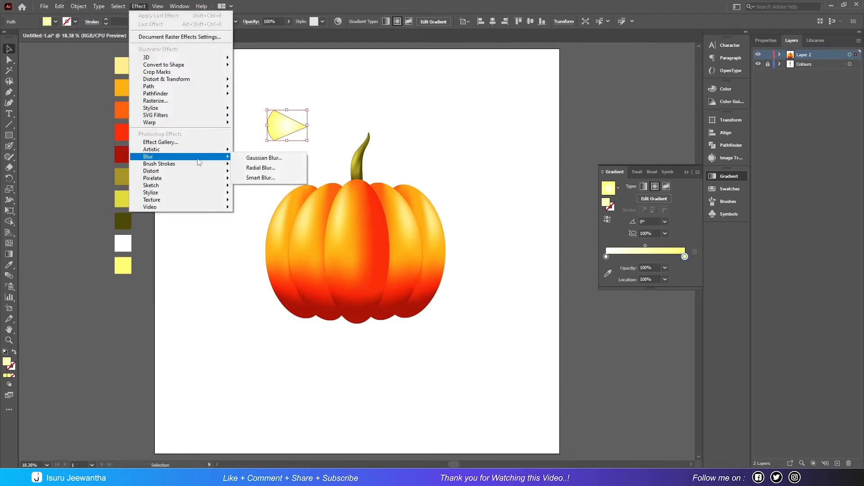
pyautogui.click(255, 159)
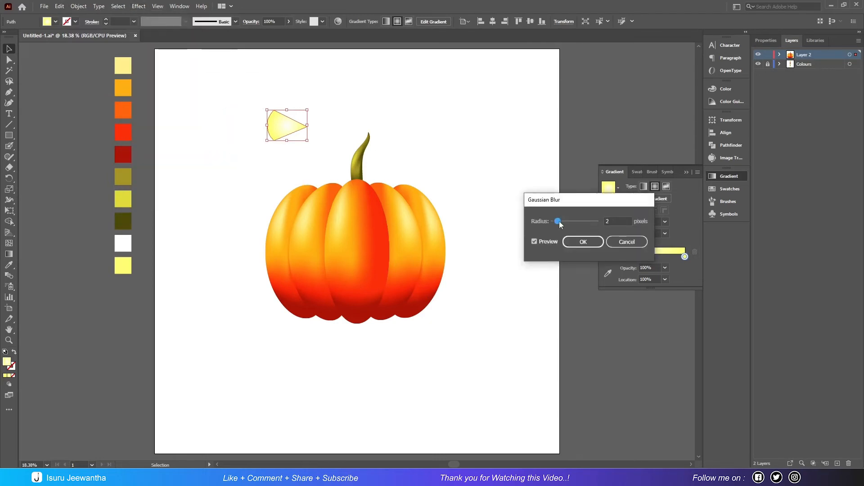
pyautogui.moveTo(565, 222); pyautogui.dragTo(573, 222)
pyautogui.moveTo(628, 220); pyautogui.dragTo(596, 220)
pyautogui.write('13')
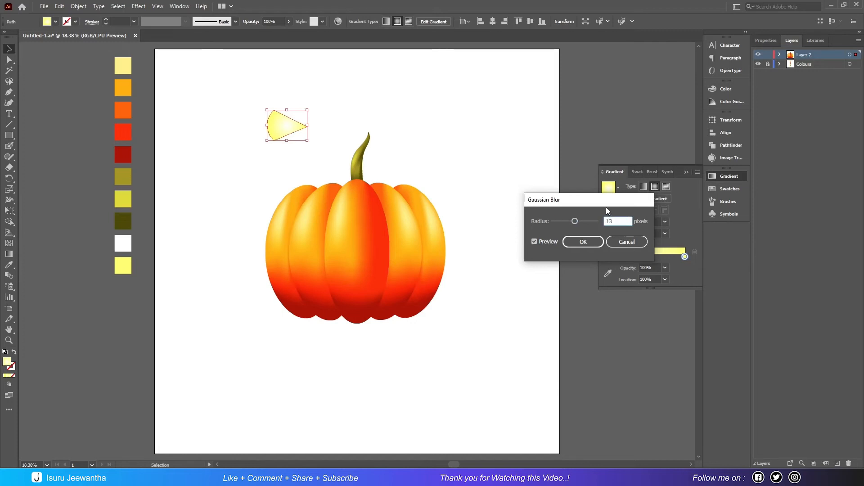
pyautogui.click(589, 243)
# Step: Enlarge the blurred wedge to about 264 × 201 px so it extends slightly past the original as a glow
pyautogui.hotkey('ctrl', '+')
pyautogui.hotkey('ctrl', '+')
pyautogui.hotkey('ctrl', '+')
pyautogui.hotkey('ctrl', '+')
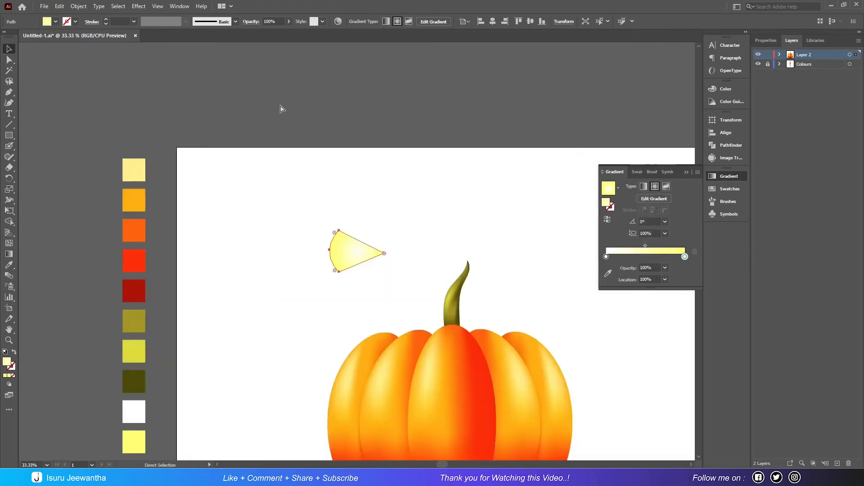
pyautogui.moveTo(357, 196); pyautogui.dragTo(357, 190)
pyautogui.moveTo(357, 308); pyautogui.dragTo(357, 310)
pyautogui.moveTo(322, 255); pyautogui.dragTo(320, 254)
# Step: Select both wedges, align their vertical centres and group them
pyautogui.moveTo(253, 164); pyautogui.dragTo(341, 238)
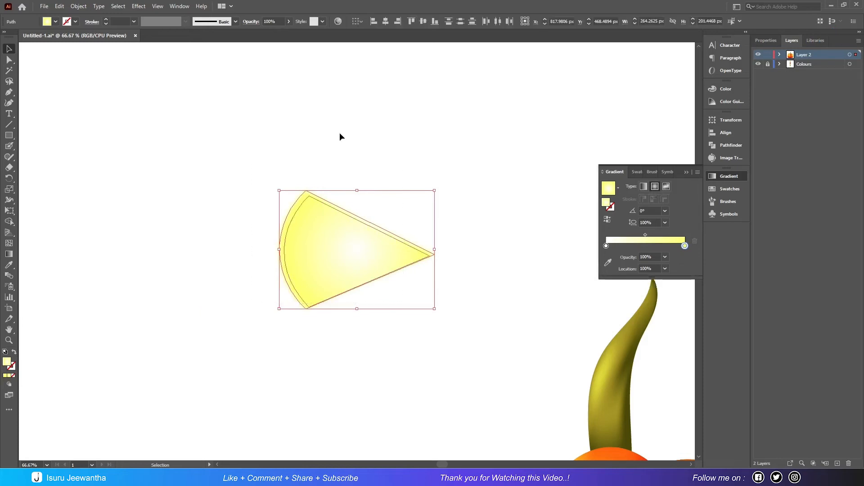
pyautogui.click(423, 21)
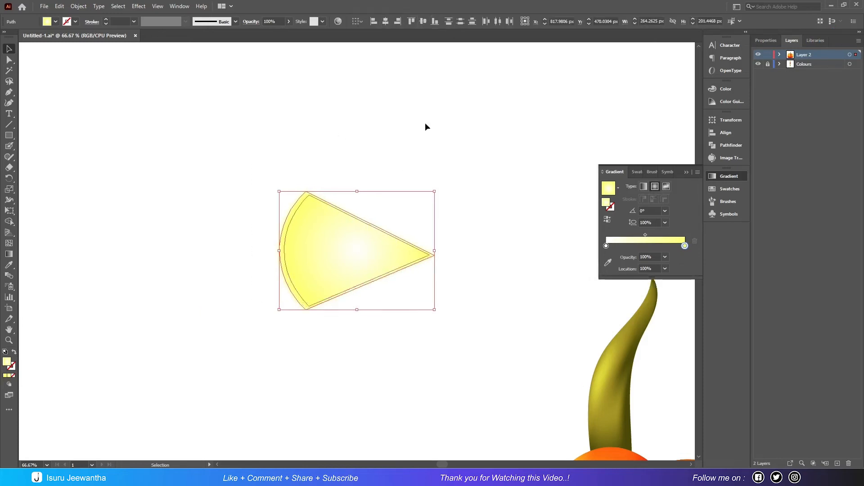
pyautogui.rightClick(354, 257)
pyautogui.click(388, 316)
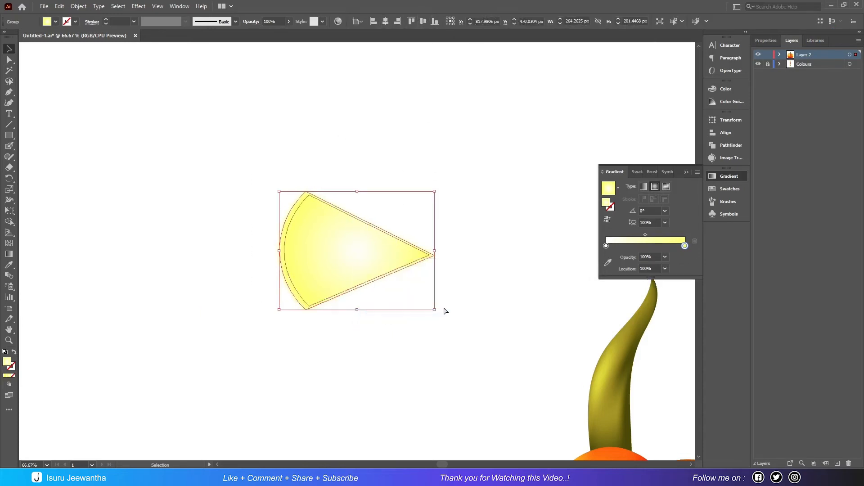
# Step: Place the wedge group on the pumpkin's upper left as an eye, rotated about 16.7° clockwise, and deselect it
pyautogui.hotkey('ctrl', '-')
pyautogui.hotkey('ctrl', '-')
pyautogui.scroll(-5, 444, 310)
pyautogui.moveTo(356, 155); pyautogui.dragTo(448, 335)
pyautogui.hscroll(3, 532, 355)
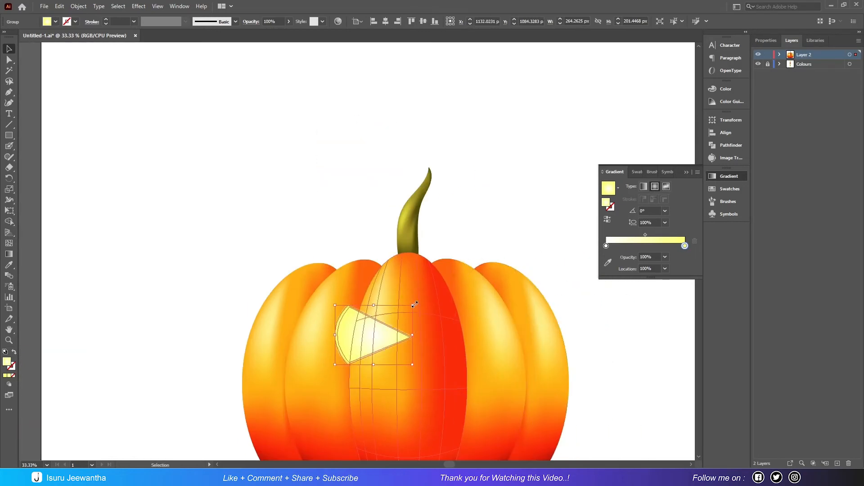
pyautogui.moveTo(417, 303)
pyautogui.mouseDown()
pyautogui.moveTo(433, 317)
pyautogui.moveTo(415, 318)
pyautogui.mouseUp()
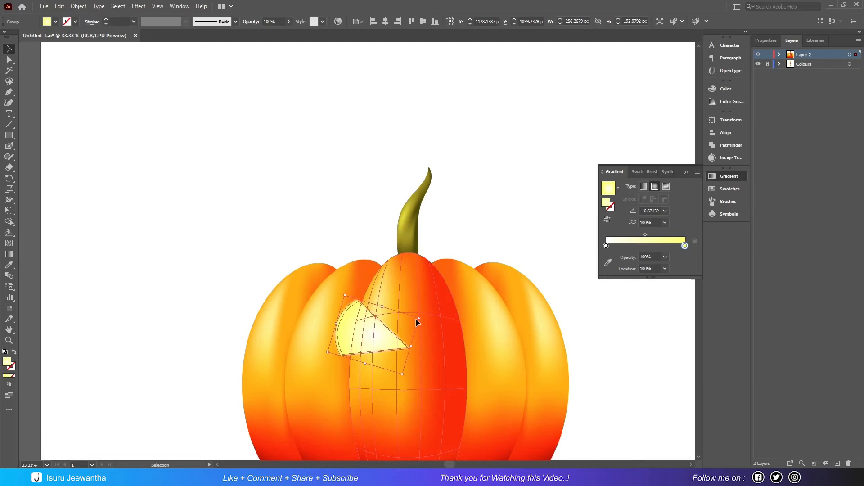
pyautogui.moveTo(359, 332); pyautogui.dragTo(355, 334)
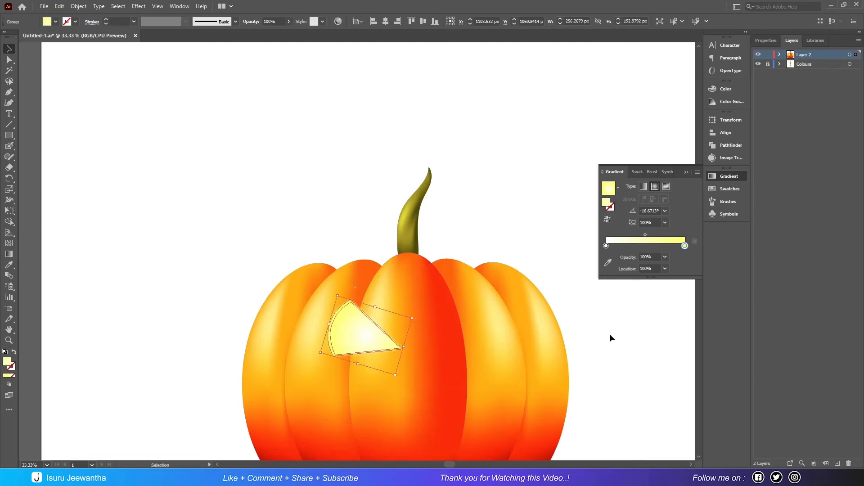
pyautogui.scroll(-5, 474, 348)
pyautogui.moveTo(348, 218)
pyautogui.mouseDown()
pyautogui.moveTo(339, 220)
pyautogui.moveTo(351, 216)
pyautogui.mouseUp()
pyautogui.click(512, 130)
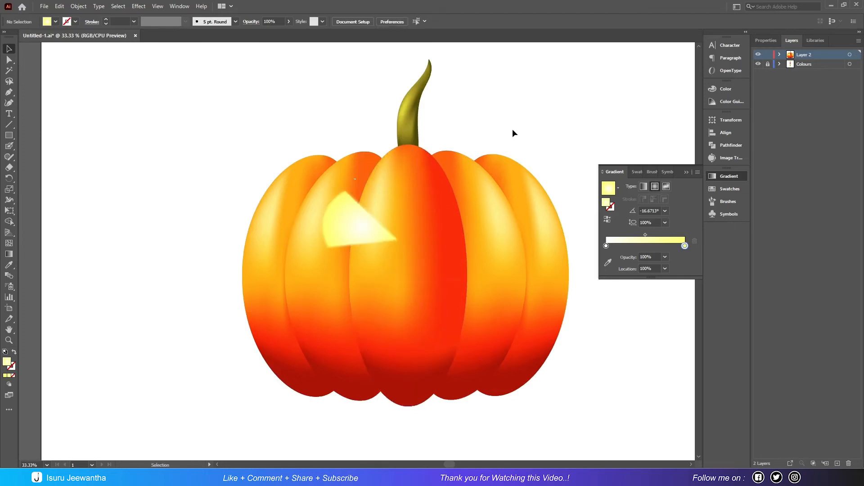
# Step: Reflect a copy of the left eye across the vertical axis and move it sideways to form the right eye
pyautogui.click(344, 208)
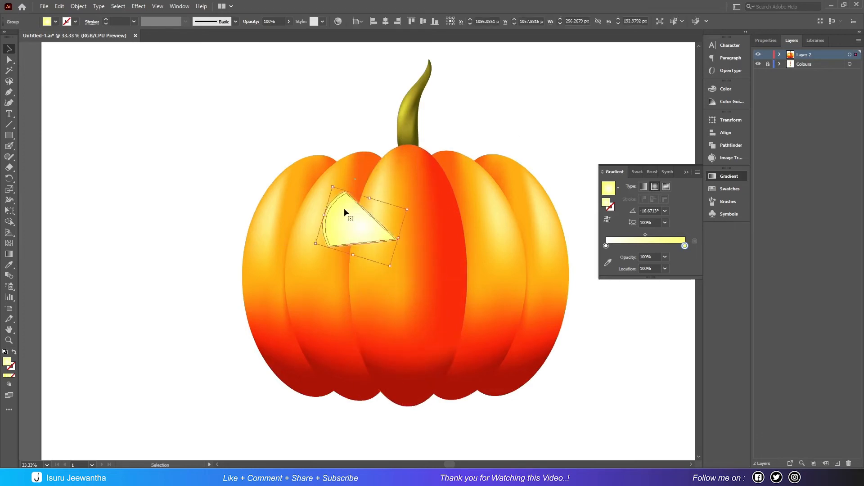
pyautogui.rightClick(345, 219)
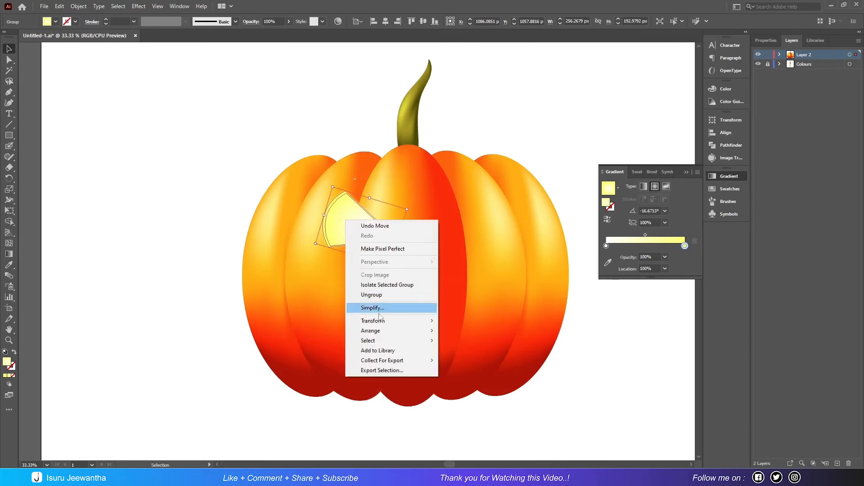
pyautogui.moveTo(382, 321)
pyautogui.click(479, 355)
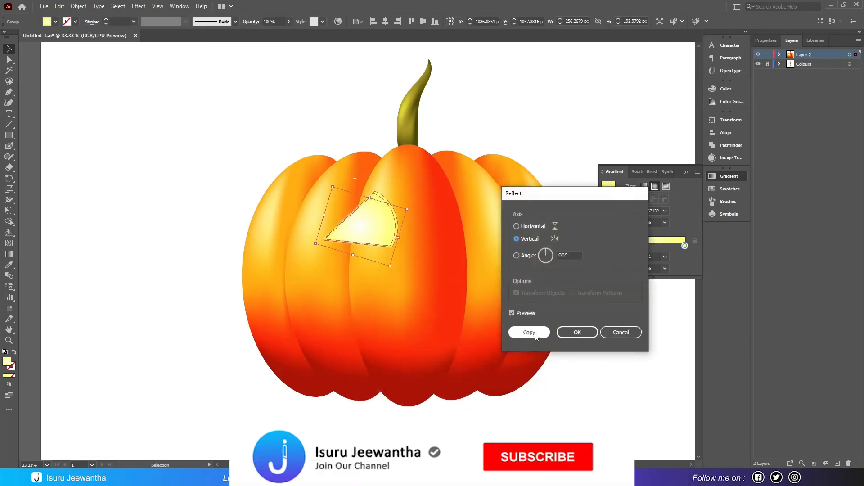
pyautogui.click(528, 340)
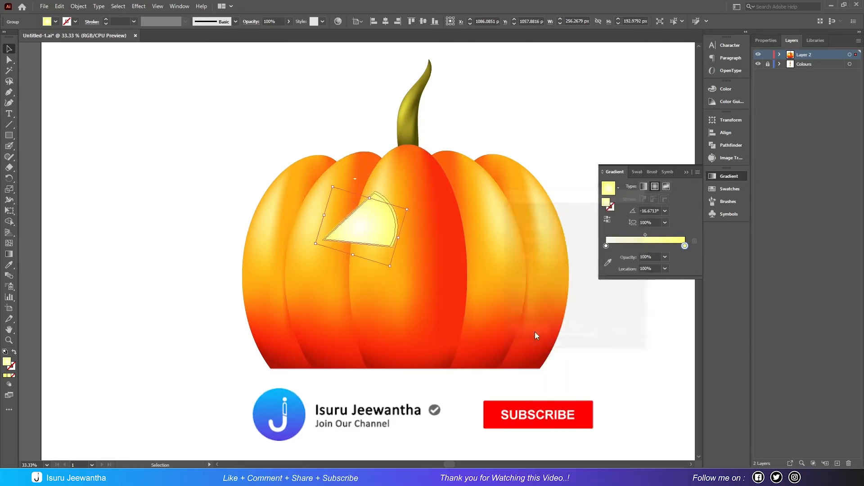
pyautogui.hotkey('ctrl', 'shift', 'a')
pyautogui.click(350, 221)
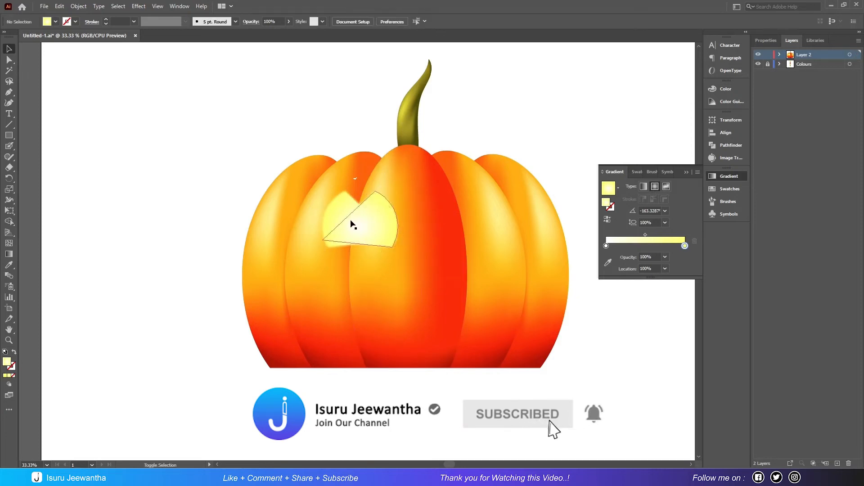
pyautogui.moveTo(372, 220); pyautogui.dragTo(461, 220)
pyautogui.click(567, 143)
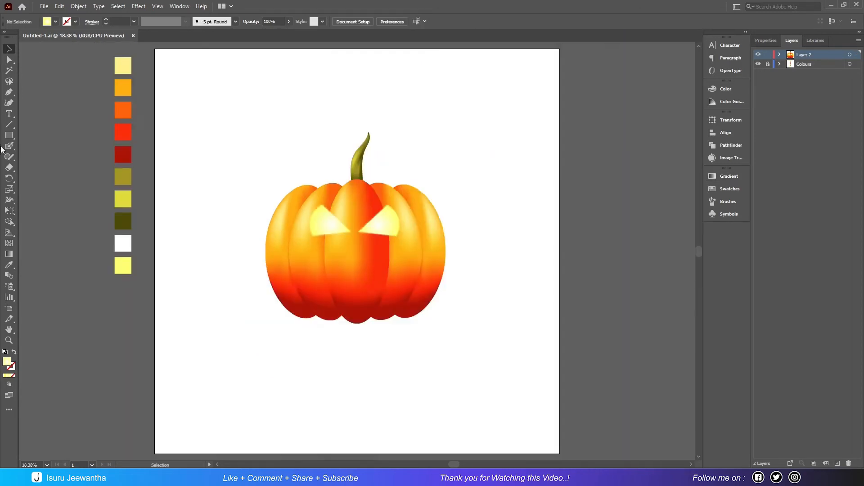
# Step: Draw an ellipse about 693 × 281 px below the pumpkin and a wider rectangle covering its upper half
pyautogui.moveTo(9, 135); pyautogui.dragTo(34, 157)
pyautogui.moveTo(311, 360); pyautogui.dragTo(420, 405)
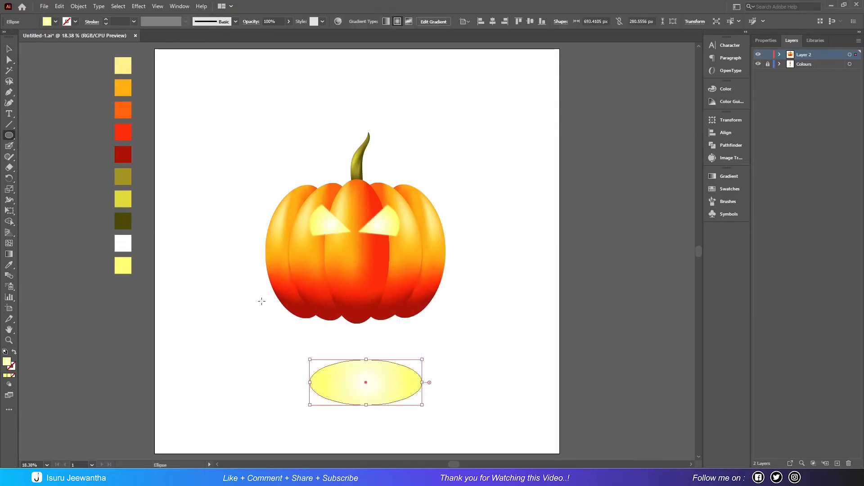
pyautogui.moveTo(10, 140); pyautogui.dragTo(45, 139)
pyautogui.moveTo(298, 342); pyautogui.dragTo(432, 382)
# Step: Remove the rectangle and the ellipse's upper half with the Shape Builder tool, leaving only the lower half
pyautogui.click(9, 48)
pyautogui.moveTo(264, 355); pyautogui.dragTo(402, 430)
pyautogui.click(9, 222)
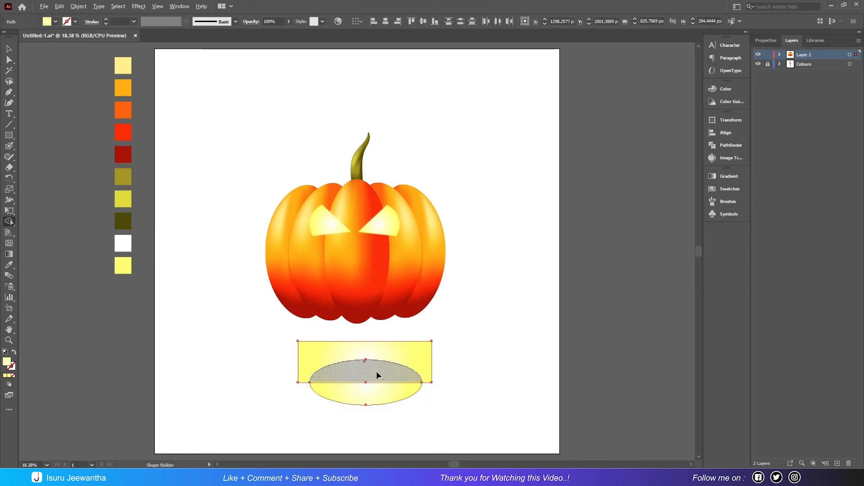
pyautogui.moveTo(377, 375); pyautogui.dragTo(454, 352)
# Step: Bend the half ellipse's top edge and bottom curve downward with the Curvature tool into a crescent mouth, and deselect it
pyautogui.click(9, 103)
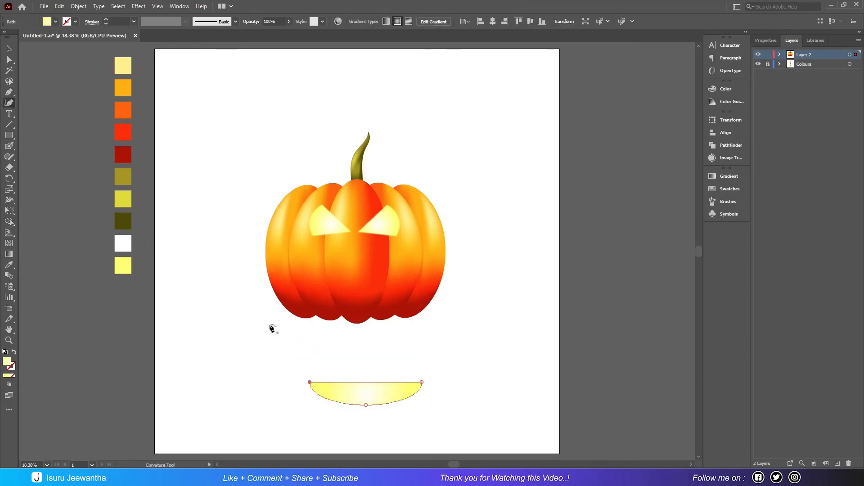
pyautogui.moveTo(365, 382); pyautogui.dragTo(365, 423)
pyautogui.moveTo(365, 391); pyautogui.dragTo(365, 426)
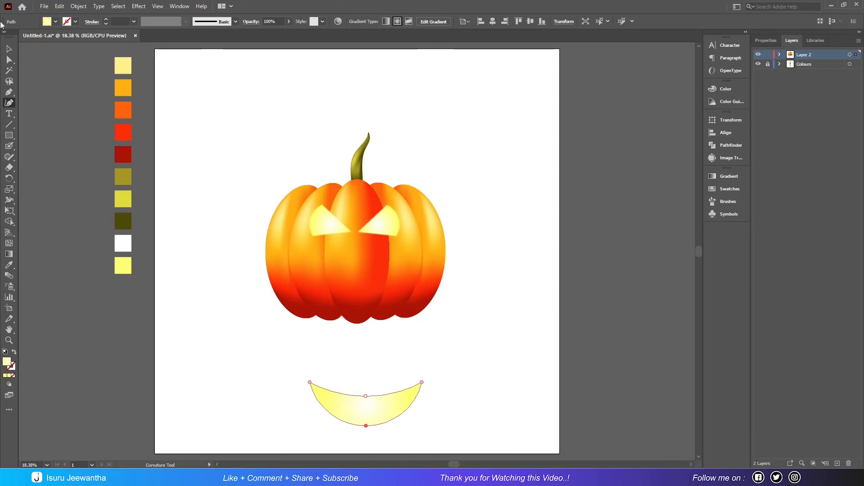
pyautogui.click(9, 49)
pyautogui.click(222, 250)
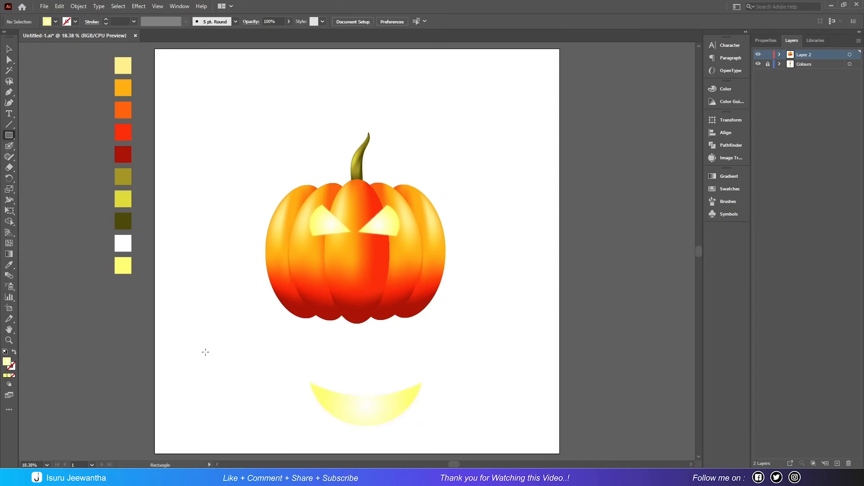
# Step: Draw a square about 92 px wide above and left of the mouth and rotate it 45°
pyautogui.moveTo(221, 348); pyautogui.dragTo(238, 365)
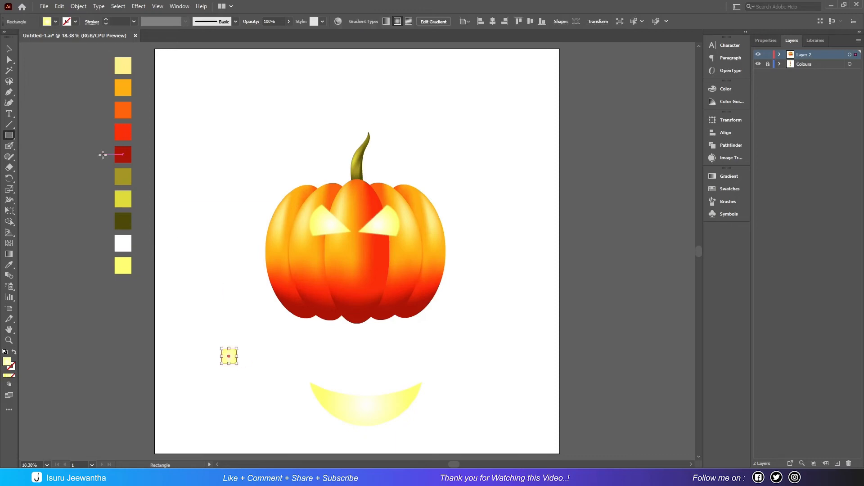
pyautogui.click(9, 48)
pyautogui.rightClick(233, 357)
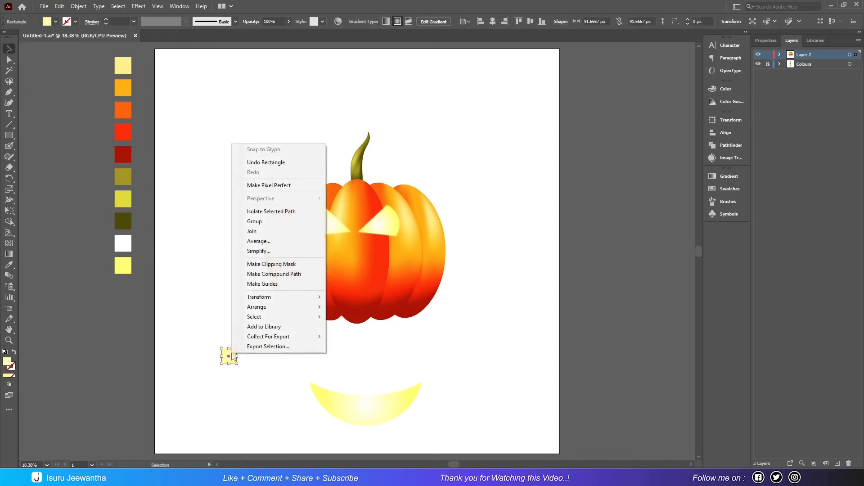
pyautogui.moveTo(288, 298)
pyautogui.click(356, 327)
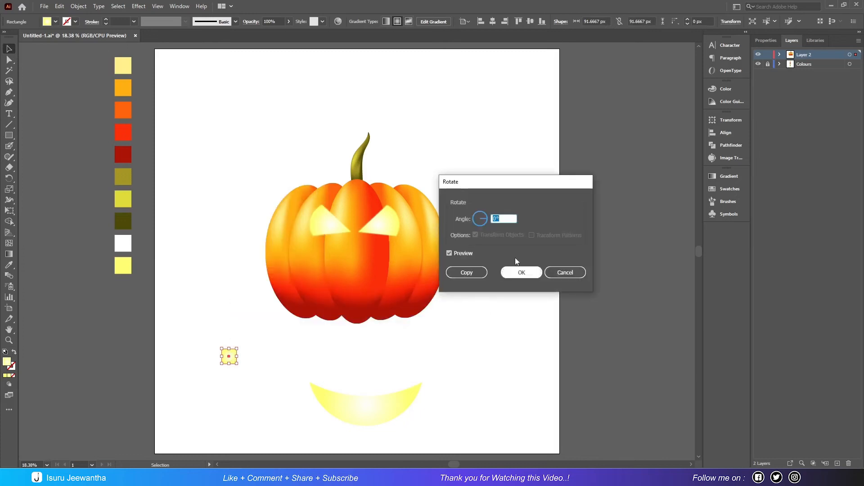
pyautogui.write('45')
pyautogui.click(528, 273)
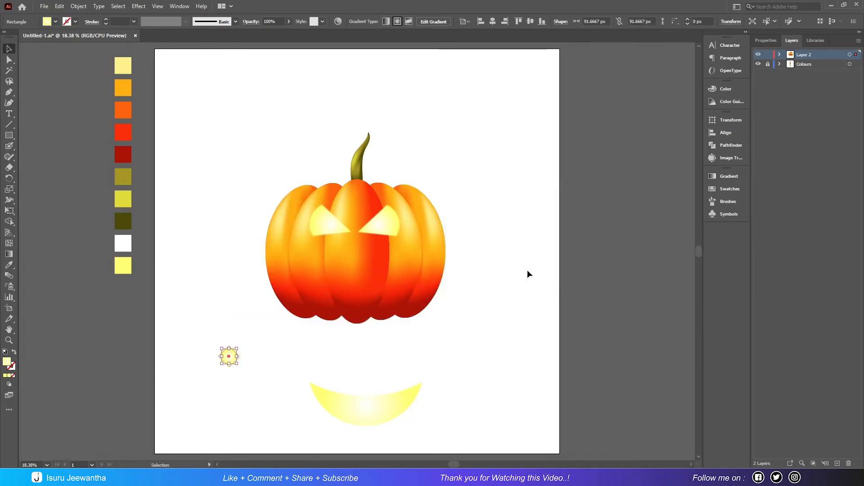
# Step: Move the rotated square onto the upper edge of the mouth near its left corner
pyautogui.moveTo(233, 355); pyautogui.dragTo(333, 391)
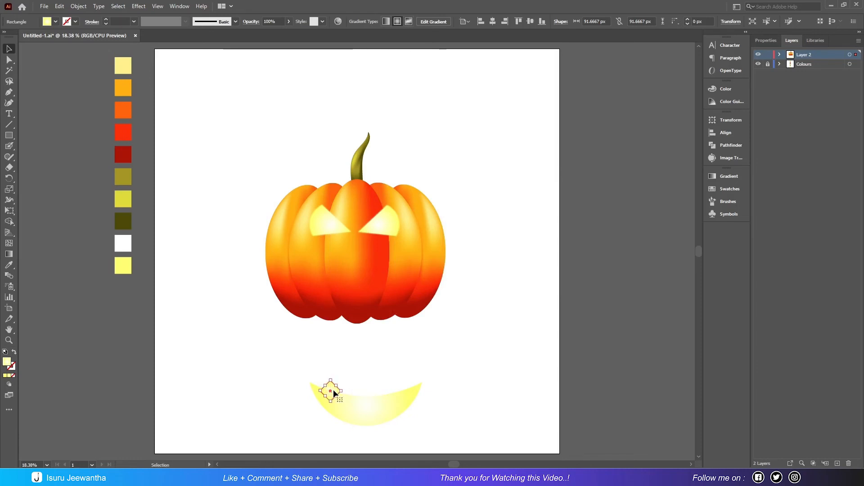
pyautogui.hotkey('ctrl', '=')
pyautogui.hotkey('ctrl', '=')
pyautogui.hotkey('ctrl', '=')
pyautogui.hotkey('ctrl', '=')
pyautogui.hotkey('ctrl', '=')
pyautogui.hscroll(5, 334, 393)
pyautogui.scroll(-3, 334, 393)
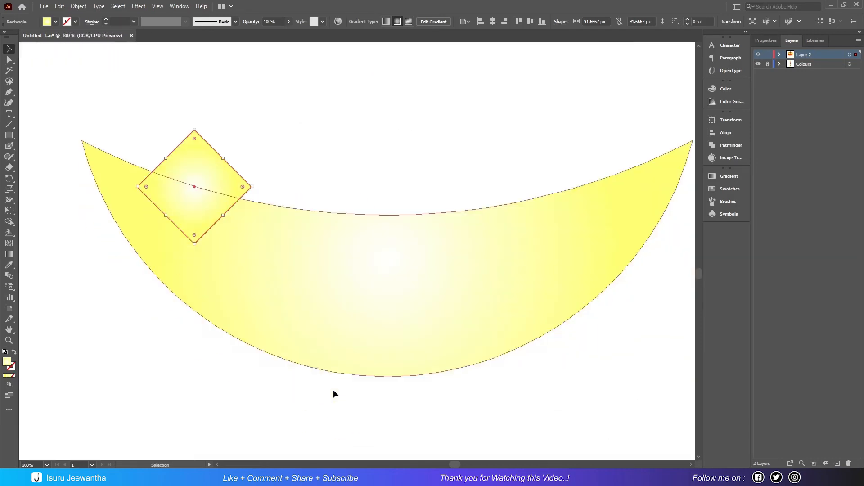
# Step: Move the square to the middle of the mouth's upper edge, and place a slightly clockwise-rotated copy near its left corner
pyautogui.moveTo(206, 162); pyautogui.dragTo(407, 186)
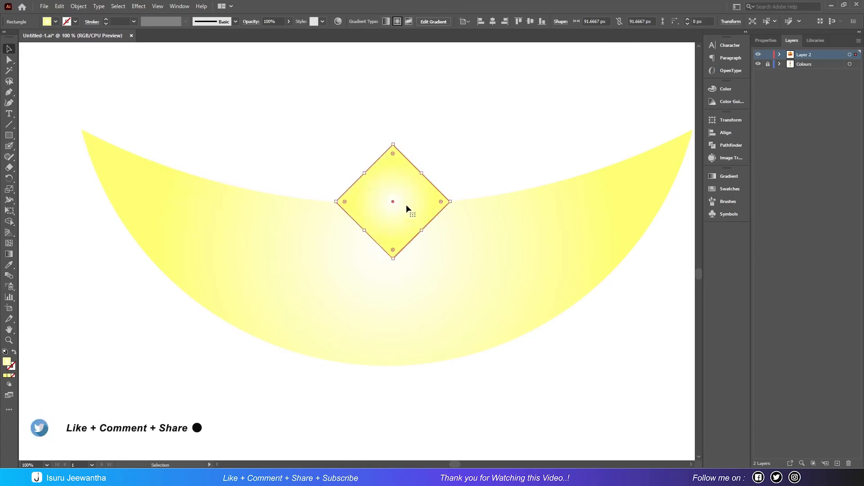
pyautogui.click(78, 6)
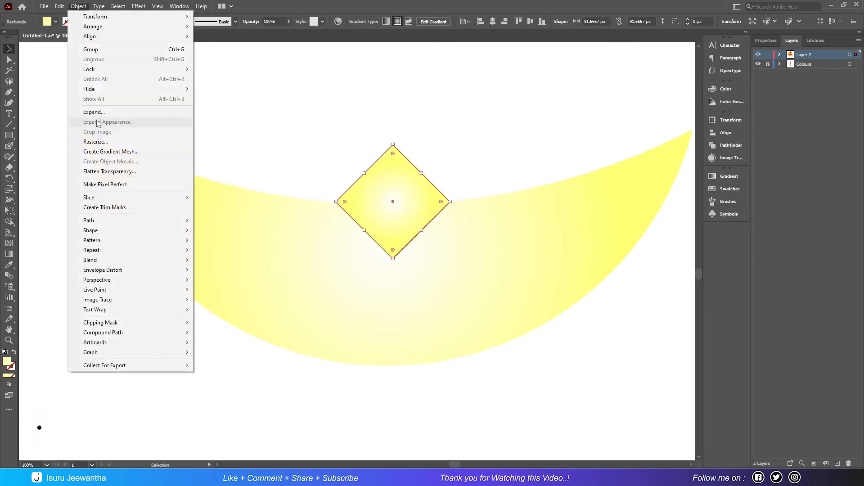
pyautogui.moveTo(59, 6)
pyautogui.click(80, 52)
pyautogui.click(59, 6)
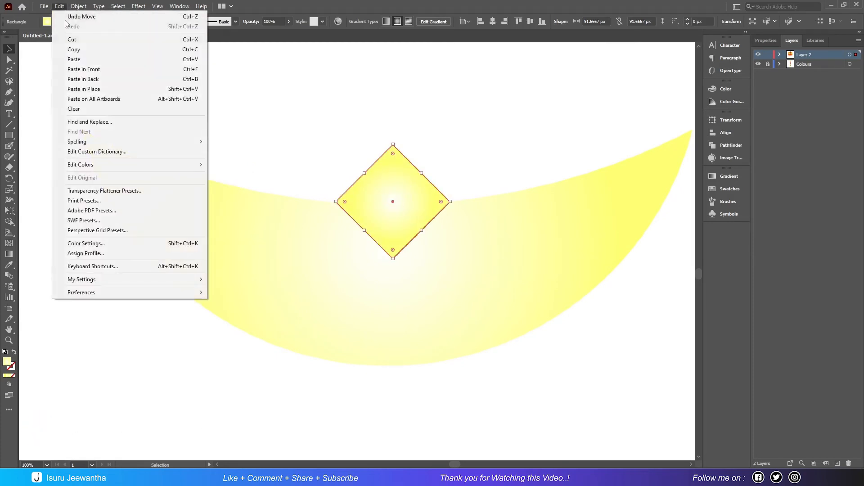
pyautogui.click(78, 60)
pyautogui.moveTo(329, 243); pyautogui.dragTo(181, 173)
pyautogui.moveTo(269, 176); pyautogui.dragTo(269, 194)
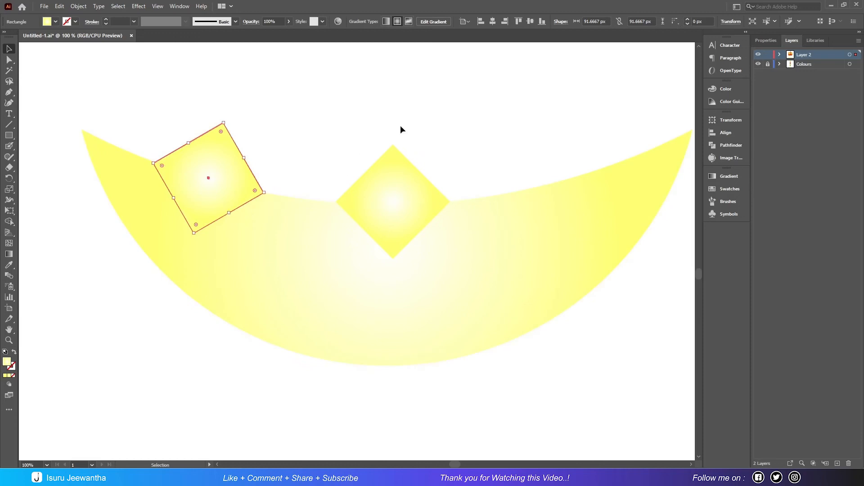
# Step: Reflect a copy of the left square across the vertical axis and place it on the upper edge near the mouth's right corner
pyautogui.hscroll(3, 401, 125)
pyautogui.rightClick(83, 168)
pyautogui.moveTo(130, 319)
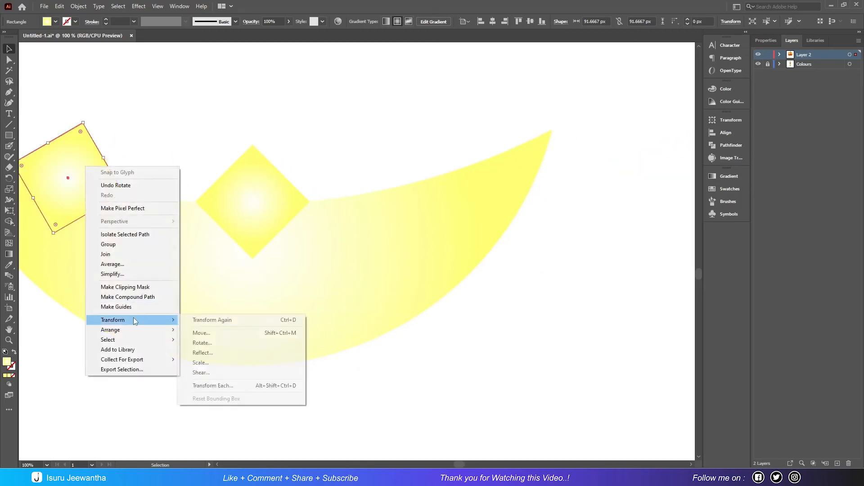
pyautogui.click(200, 351)
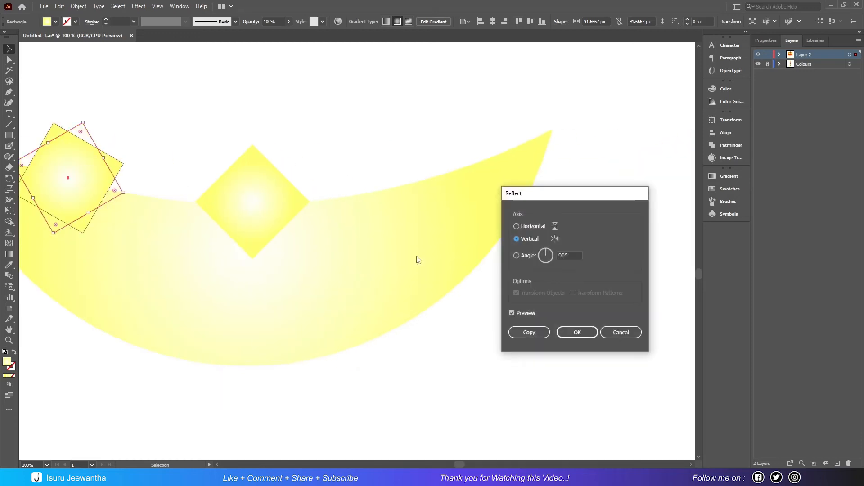
pyautogui.click(529, 332)
pyautogui.moveTo(88, 164); pyautogui.dragTo(436, 164)
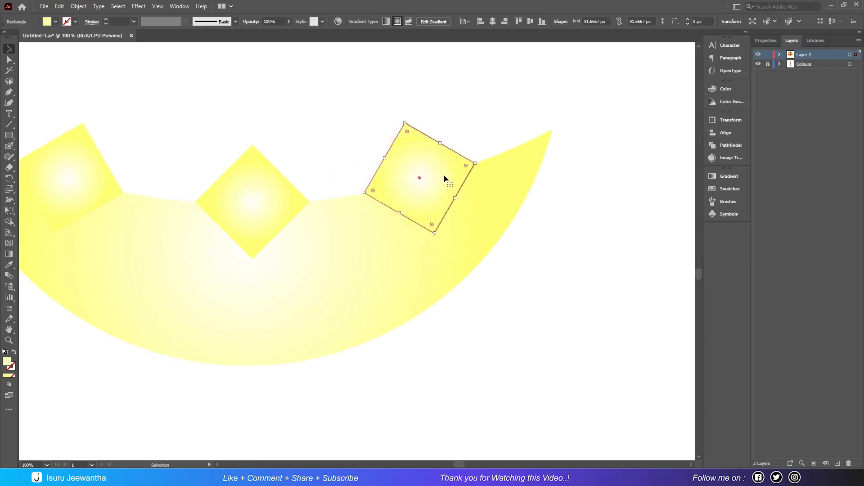
# Step: Copy the upper-left square onto the left part of the mouth's lower edge and rotate it slightly clockwise to follow the curve
pyautogui.hscroll(-5, 331, 233)
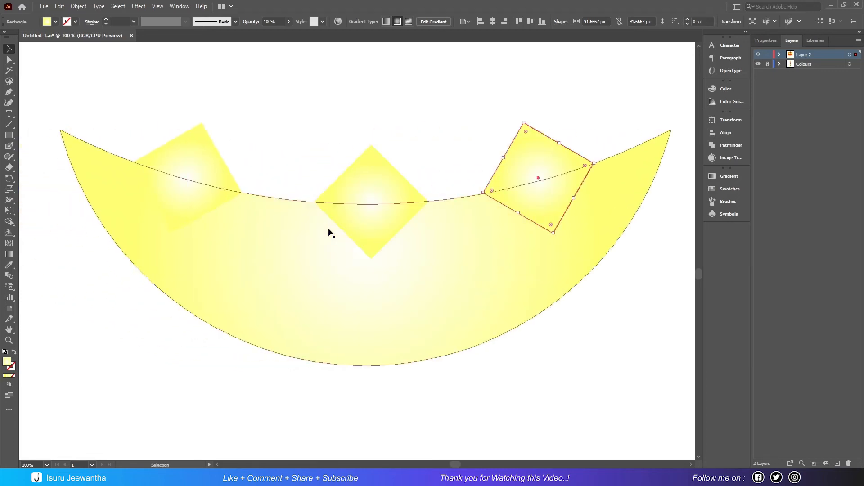
pyautogui.click(186, 167)
pyautogui.click(60, 7)
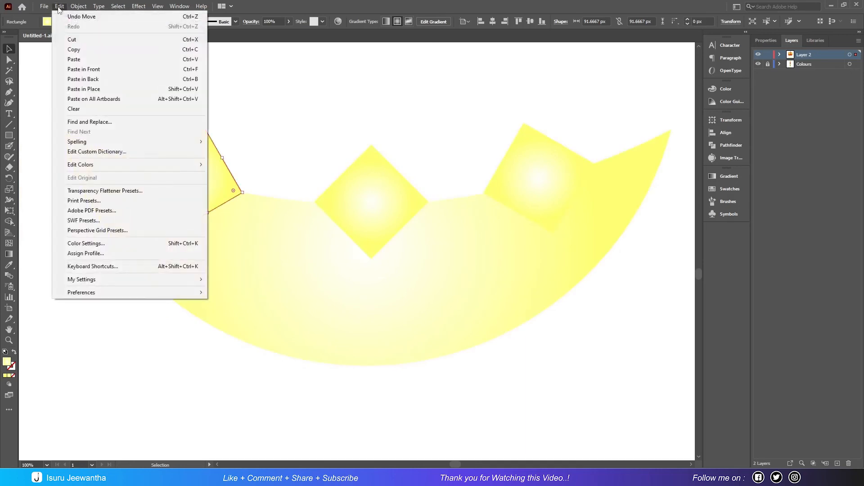
pyautogui.click(72, 49)
pyautogui.click(60, 6)
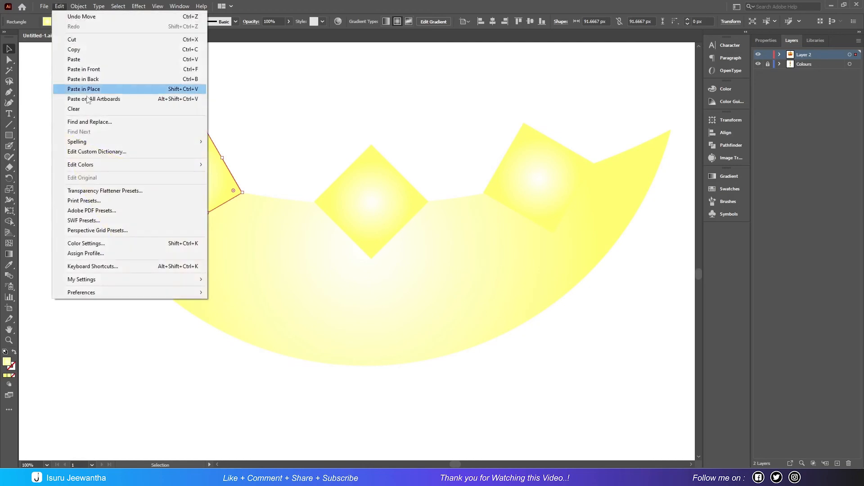
pyautogui.moveTo(348, 263); pyautogui.dragTo(248, 346)
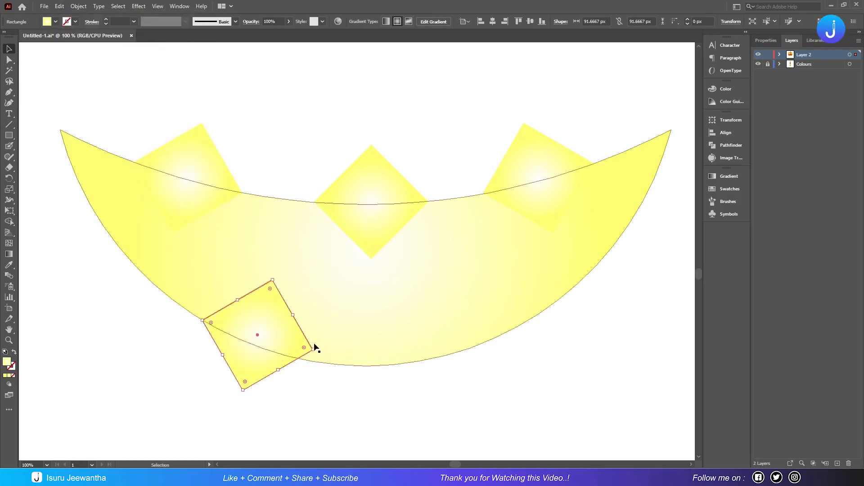
pyautogui.moveTo(316, 350); pyautogui.dragTo(313, 358)
pyautogui.moveTo(276, 326); pyautogui.dragTo(262, 321)
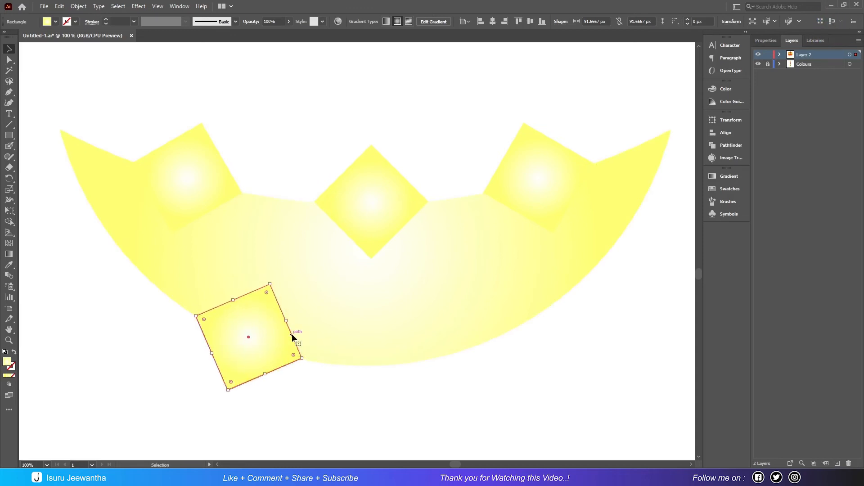
# Step: Reflect a copy of the lower-left square vertically, fit it on the right part of the lower edge with a slight rotation, and deselect it
pyautogui.rightClick(271, 317)
pyautogui.moveTo(329, 261)
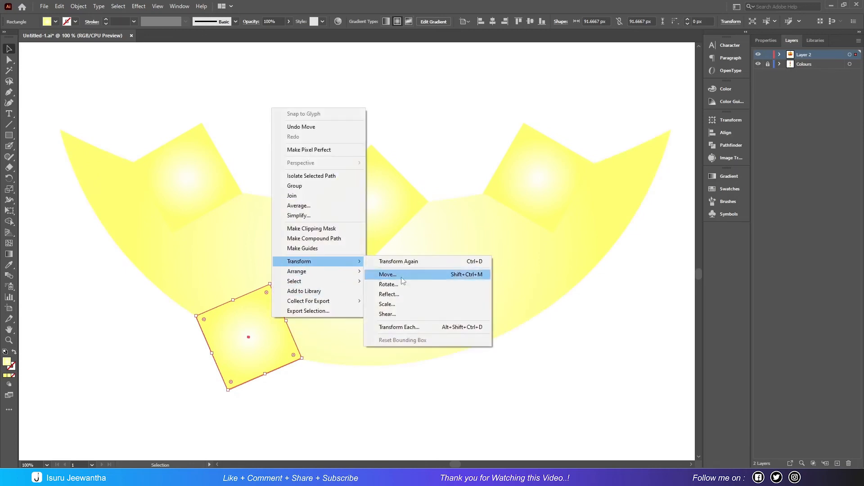
pyautogui.click(419, 294)
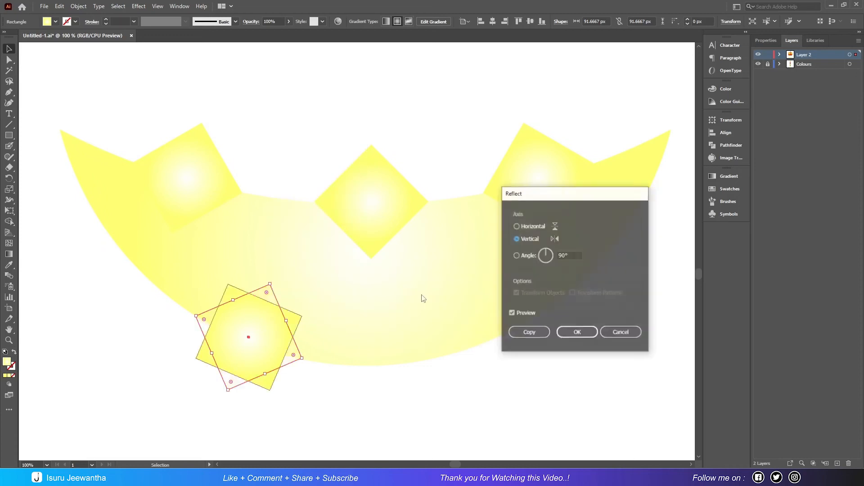
pyautogui.click(529, 331)
pyautogui.moveTo(266, 333); pyautogui.dragTo(512, 323)
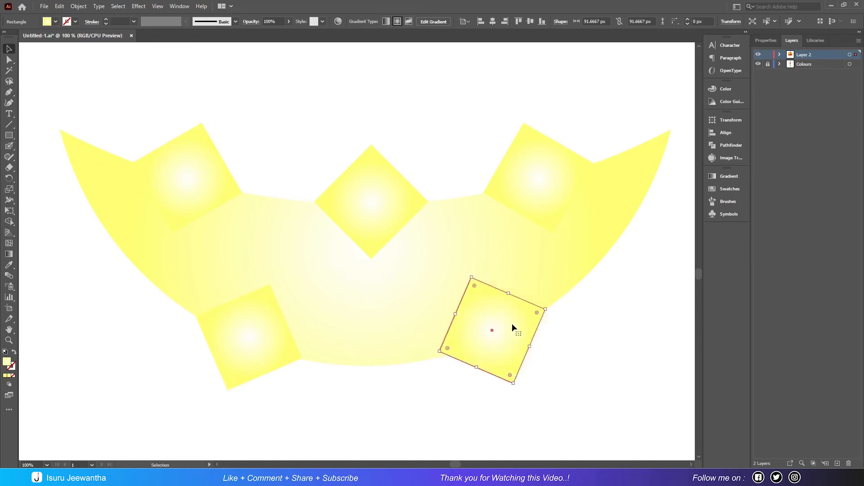
pyautogui.moveTo(436, 352); pyautogui.dragTo(439, 356)
pyautogui.moveTo(548, 302); pyautogui.dragTo(523, 308)
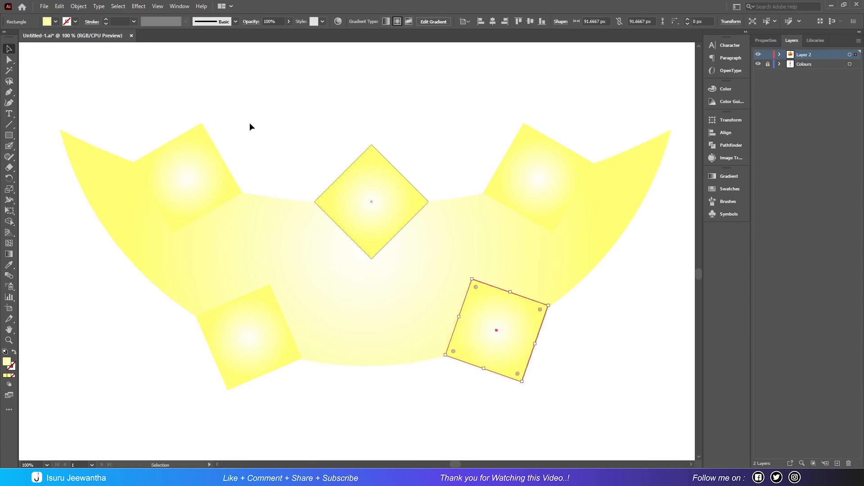
pyautogui.moveTo(116, 108); pyautogui.dragTo(125, 88)
# Step: Shift the topmost corner points of the four outer squares outward with the Direct Selection tool to skew them into teeth
pyautogui.click(9, 60)
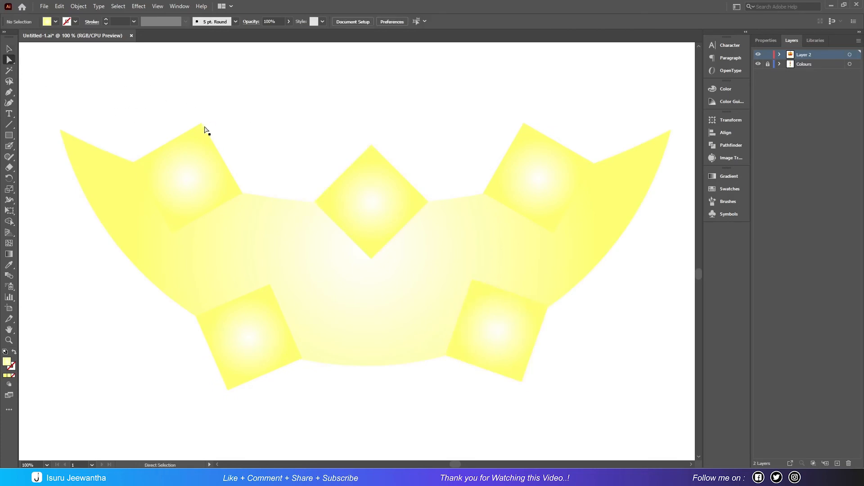
pyautogui.moveTo(198, 123); pyautogui.dragTo(187, 119)
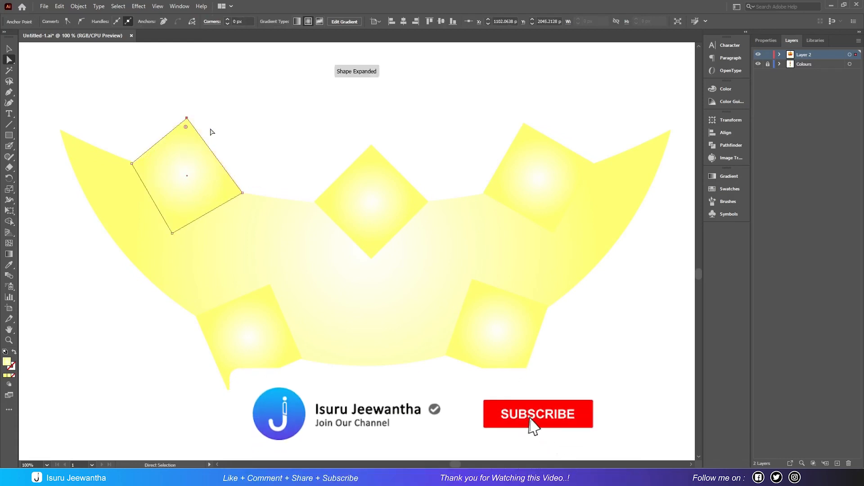
pyautogui.click(525, 126)
pyautogui.moveTo(524, 125); pyautogui.dragTo(540, 120)
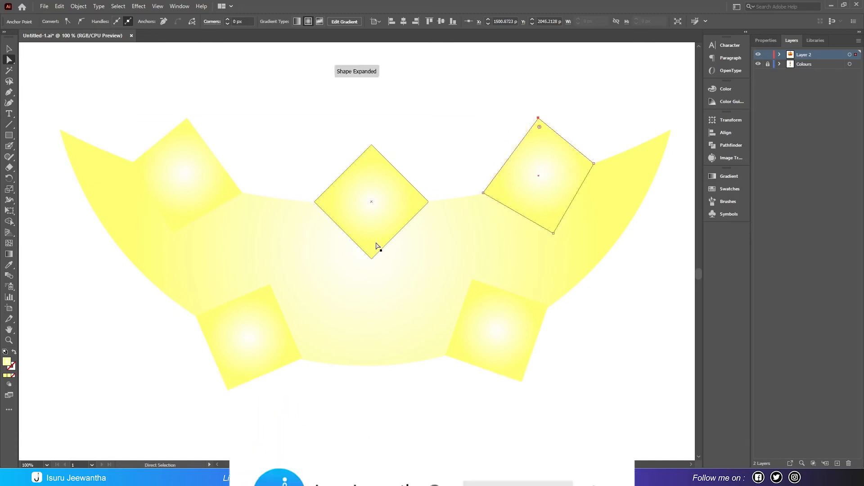
pyautogui.click(270, 285)
pyautogui.moveTo(269, 285)
pyautogui.mouseDown()
pyautogui.moveTo(252, 277)
pyautogui.moveTo(282, 276)
pyautogui.moveTo(257, 276)
pyautogui.mouseUp()
pyautogui.moveTo(472, 280); pyautogui.dragTo(497, 277)
# Step: Merge the three upper squares into the mouth and cut the two lower ones out of it with the Shape Builder tool, and deselect it
pyautogui.click(9, 49)
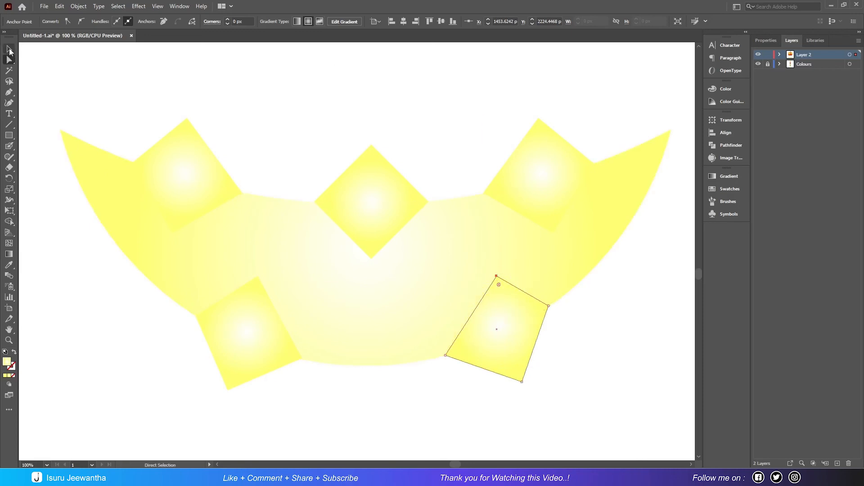
pyautogui.moveTo(50, 96); pyautogui.dragTo(586, 382)
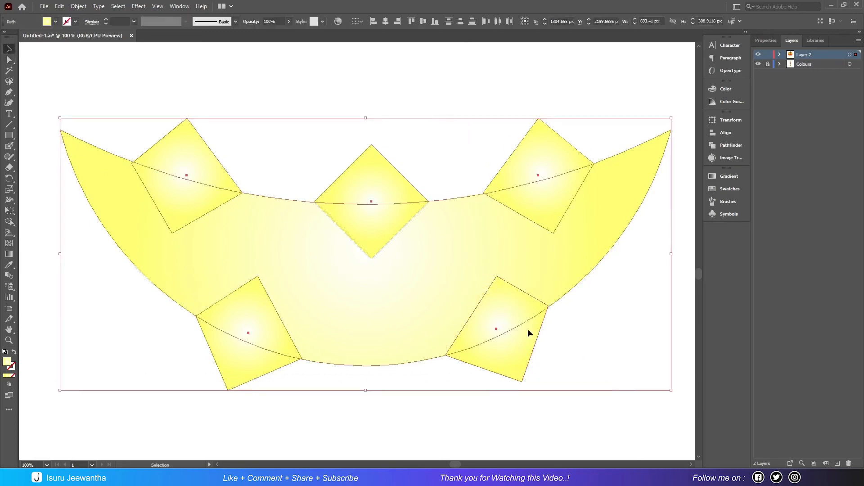
pyautogui.hotkey('shift', 'm')
pyautogui.moveTo(183, 160); pyautogui.dragTo(169, 229)
pyautogui.moveTo(373, 193); pyautogui.dragTo(376, 238)
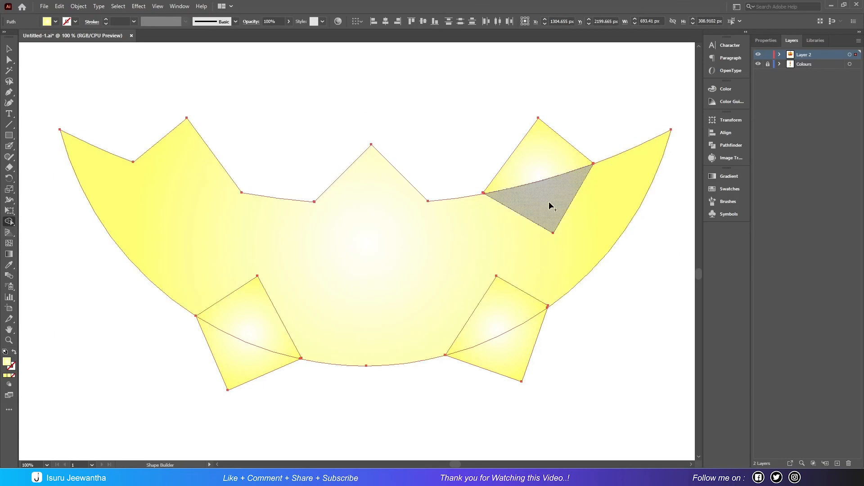
pyautogui.moveTo(549, 169)
pyautogui.mouseDown()
pyautogui.moveTo(569, 233)
pyautogui.moveTo(516, 219)
pyautogui.mouseUp()
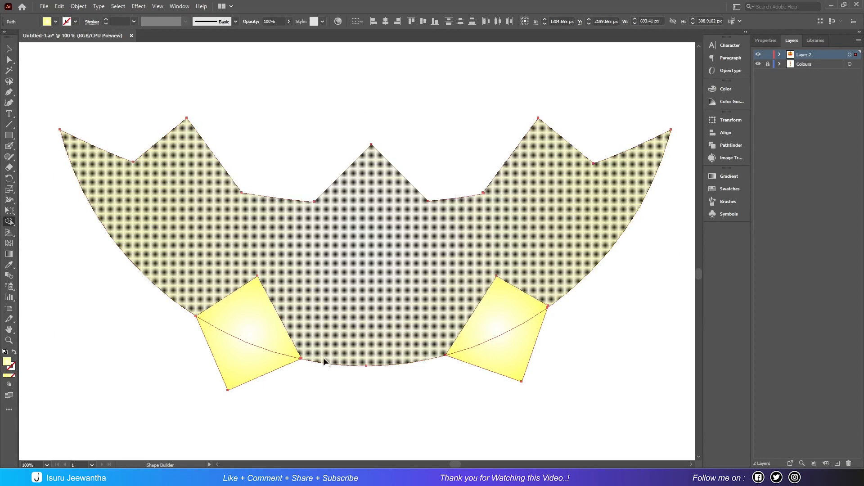
pyautogui.moveTo(245, 325); pyautogui.dragTo(247, 378)
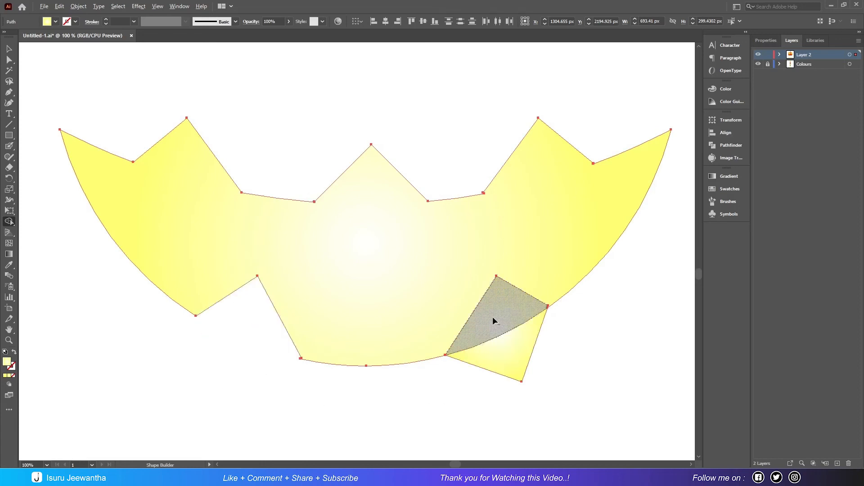
pyautogui.moveTo(494, 319); pyautogui.dragTo(518, 364)
pyautogui.click(9, 49)
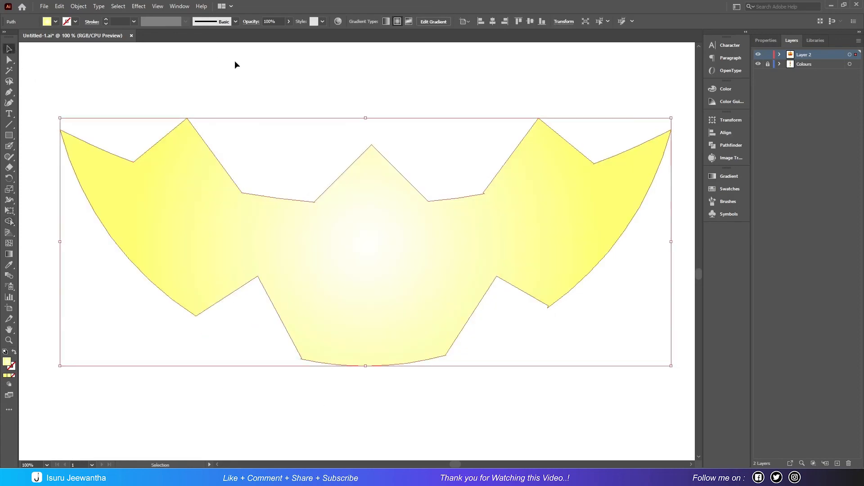
pyautogui.click(234, 62)
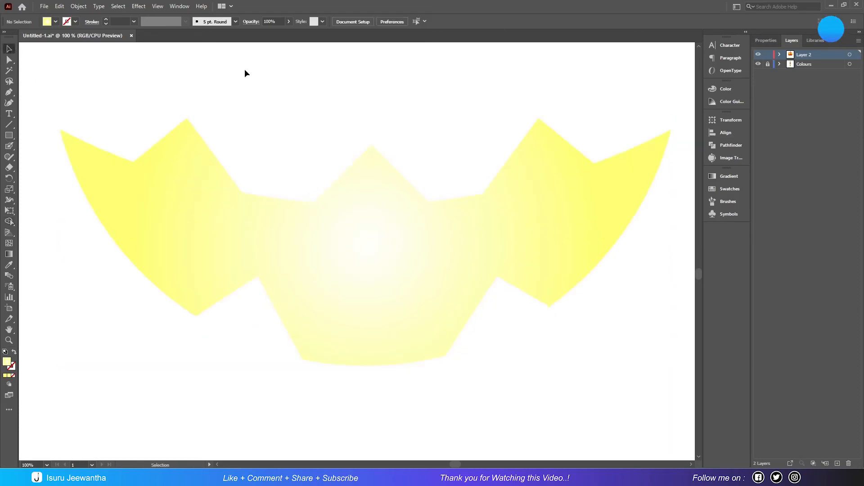
# Step: Duplicate the toothed mouth in place and enlarge the copy proportionally to about 724 px wide
pyautogui.click(309, 234)
pyautogui.click(59, 6)
pyautogui.click(75, 49)
pyautogui.click(60, 6)
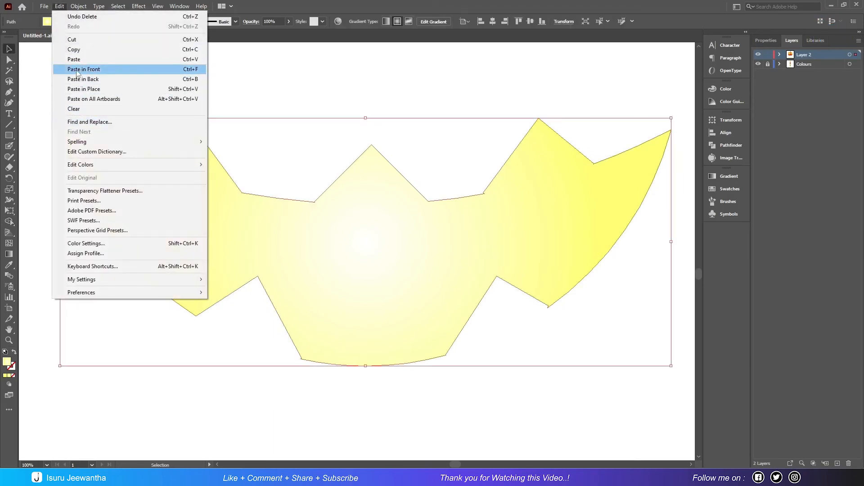
pyautogui.click(79, 89)
pyautogui.moveTo(366, 118); pyautogui.dragTo(365, 109)
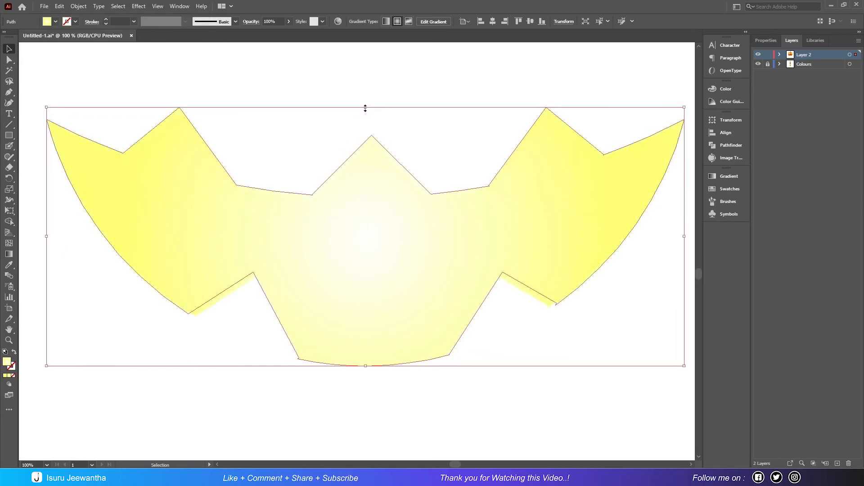
# Step: Align the two mouth shapes by their vertical centers, and stretch the larger one upward to about 301 px tall
pyautogui.moveTo(286, 84); pyautogui.dragTo(439, 362)
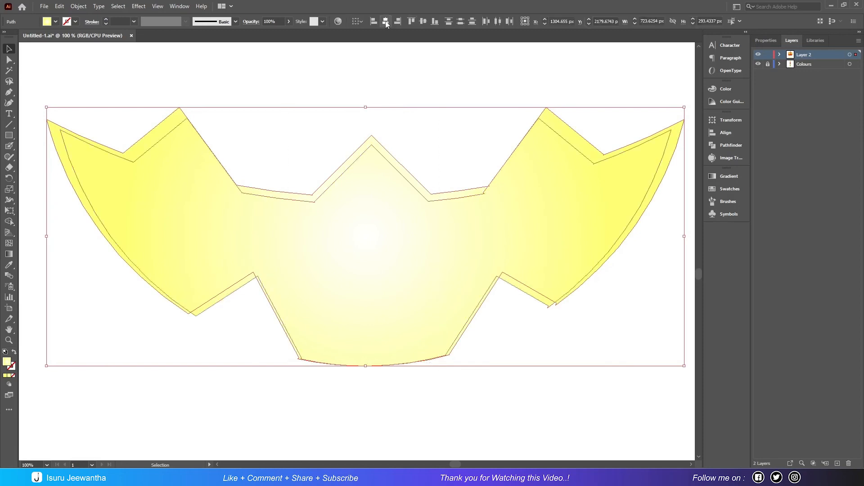
pyautogui.click(423, 22)
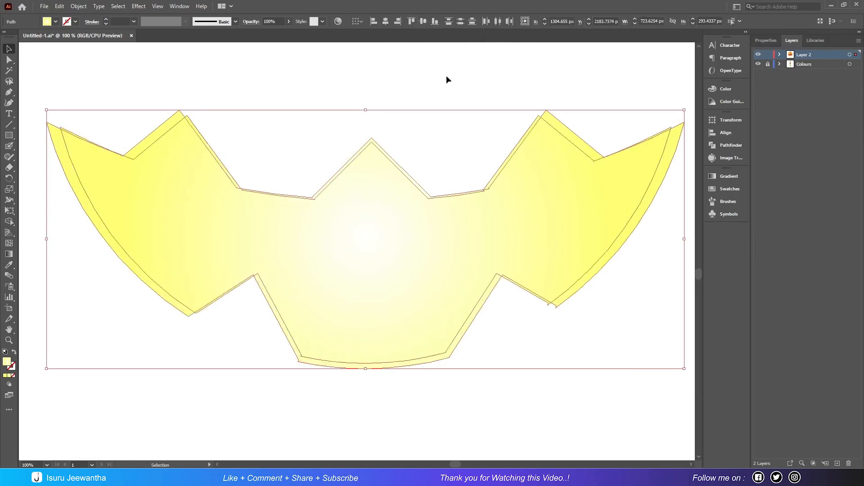
pyautogui.click(339, 68)
pyautogui.click(220, 208)
pyautogui.moveTo(367, 110); pyautogui.dragTo(365, 104)
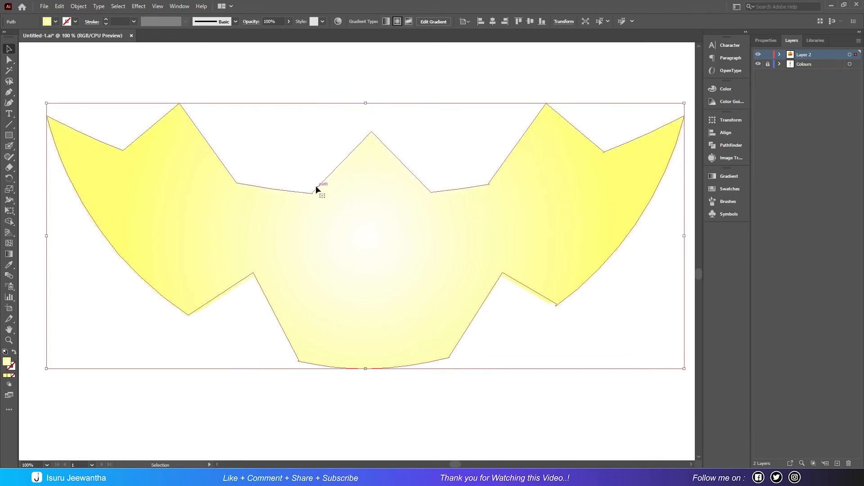
# Step: Move the peak and outer anchor points of the larger mouth's two lower notches slightly downward to even out the rim
pyautogui.press('a')
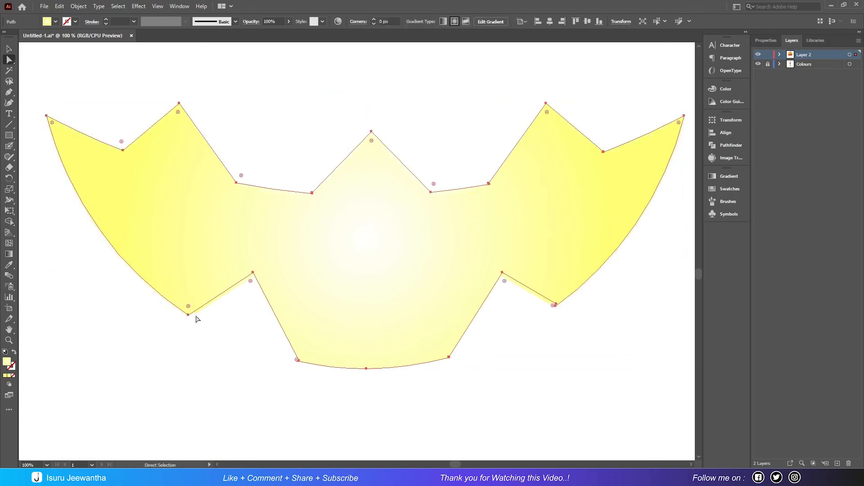
pyautogui.moveTo(188, 315); pyautogui.dragTo(196, 319)
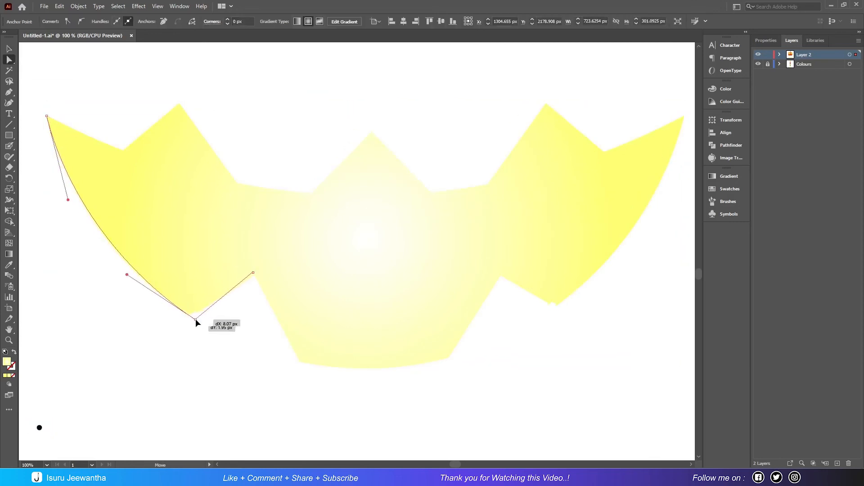
pyautogui.moveTo(253, 274); pyautogui.dragTo(253, 281)
pyautogui.moveTo(503, 273); pyautogui.dragTo(499, 280)
pyautogui.moveTo(556, 306); pyautogui.dragTo(556, 309)
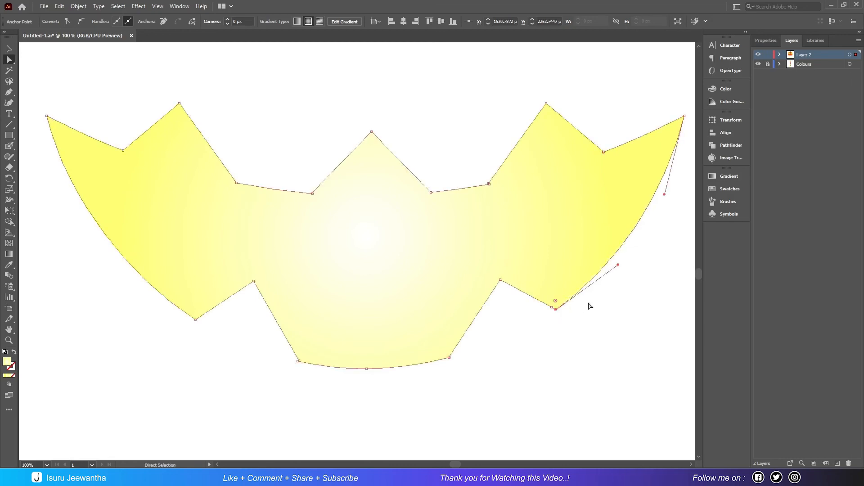
pyautogui.click(9, 48)
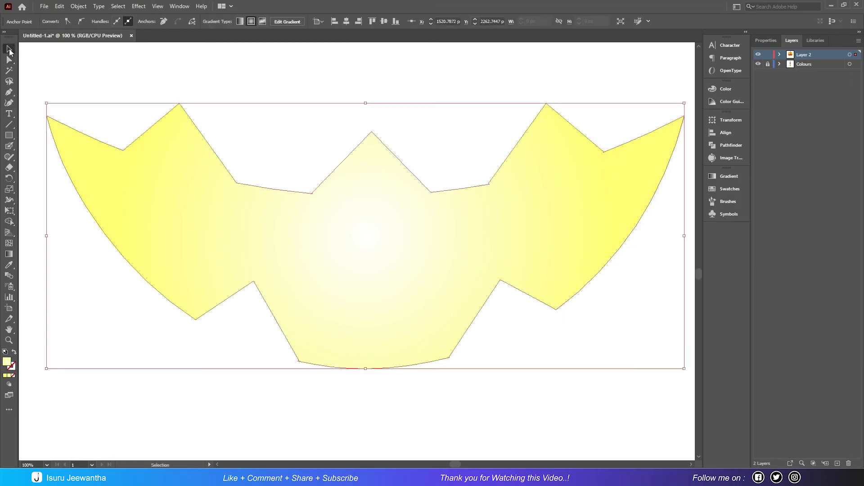
# Step: Apply a Gaussian Blur with a 13-pixel radius to the larger mouth shape and deselect it
pyautogui.click(143, 8)
pyautogui.moveTo(223, 156)
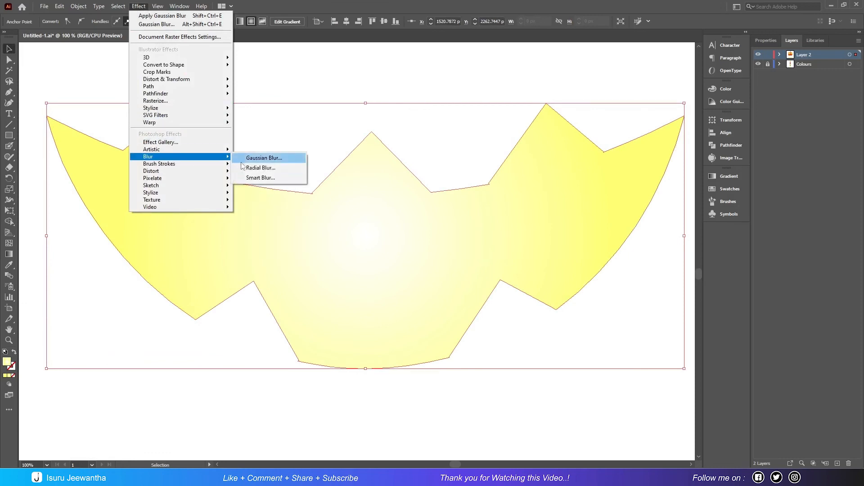
pyautogui.click(263, 158)
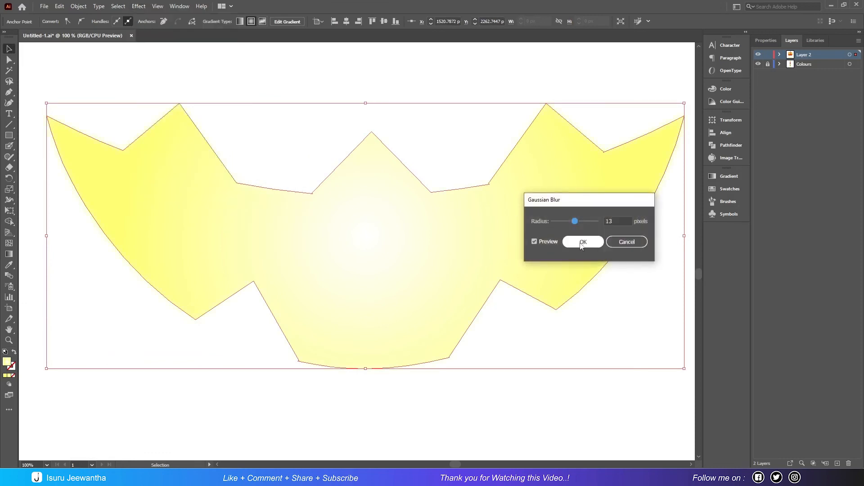
pyautogui.click(581, 246)
pyautogui.click(445, 77)
pyautogui.hotkey('ctrl', '0')
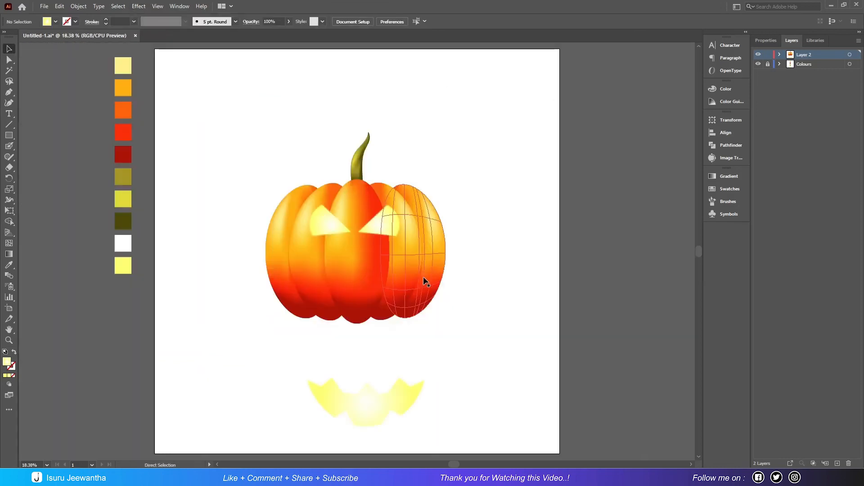
# Step: Group the two mouth shapes and place them below the pumpkin's eyes, centered horizontally on the artboard
pyautogui.moveTo(374, 410); pyautogui.dragTo(355, 280)
pyautogui.rightClick(377, 387)
pyautogui.click(417, 258)
pyautogui.click(485, 272)
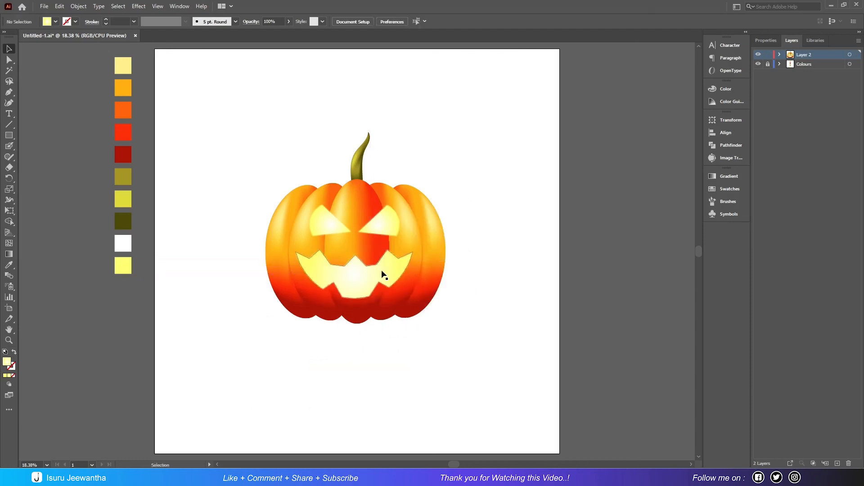
pyautogui.click(362, 275)
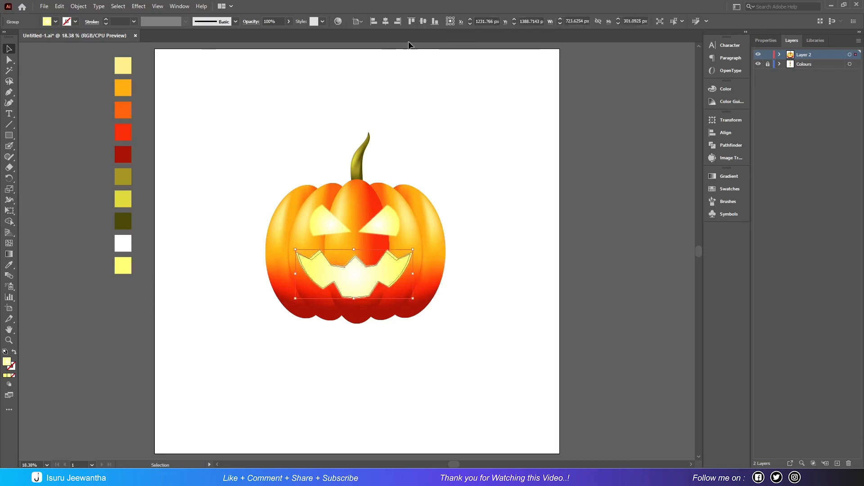
pyautogui.click(386, 22)
pyautogui.click(504, 210)
pyautogui.hotkey('ctrl', '0')
# Step: Draw an ellipse about 1562 by 362 px across the pumpkin's base and fill it with a reversed white-to-black radial gradient
pyautogui.click(8, 136)
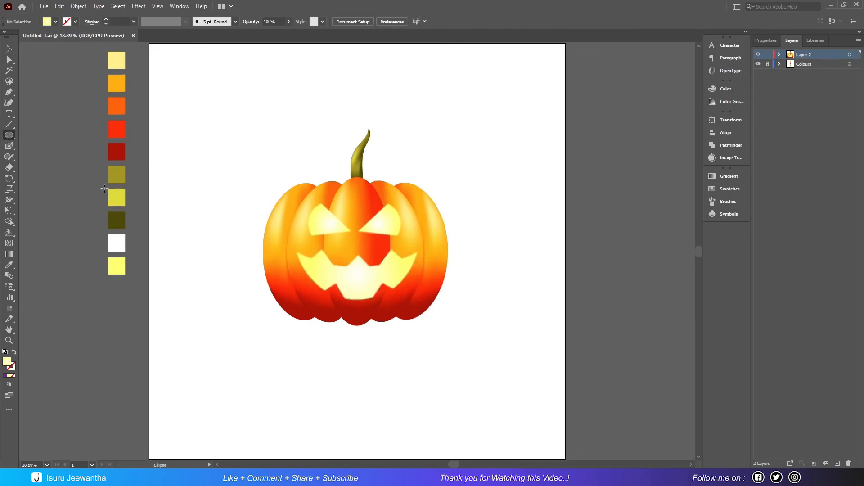
pyautogui.moveTo(235, 288); pyautogui.dragTo(495, 349)
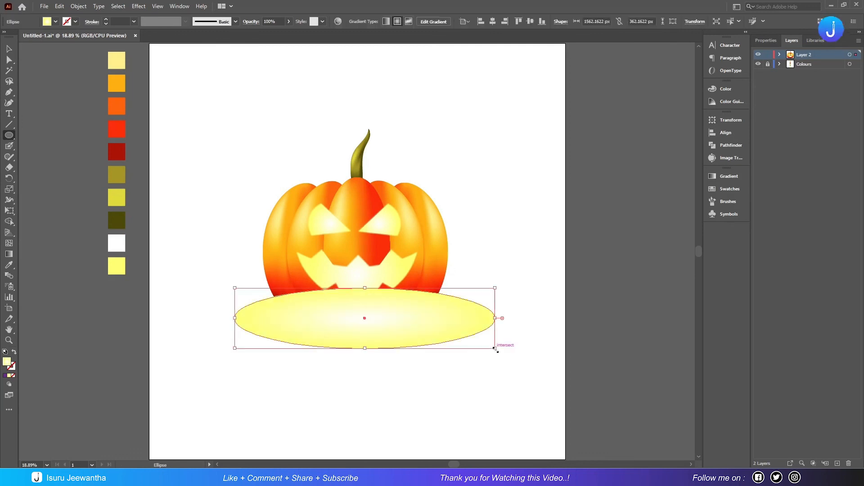
pyautogui.click(729, 177)
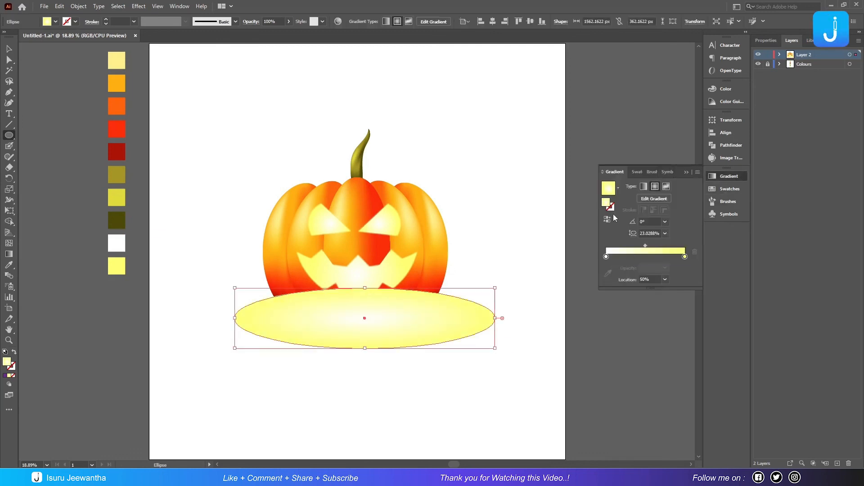
pyautogui.click(55, 22)
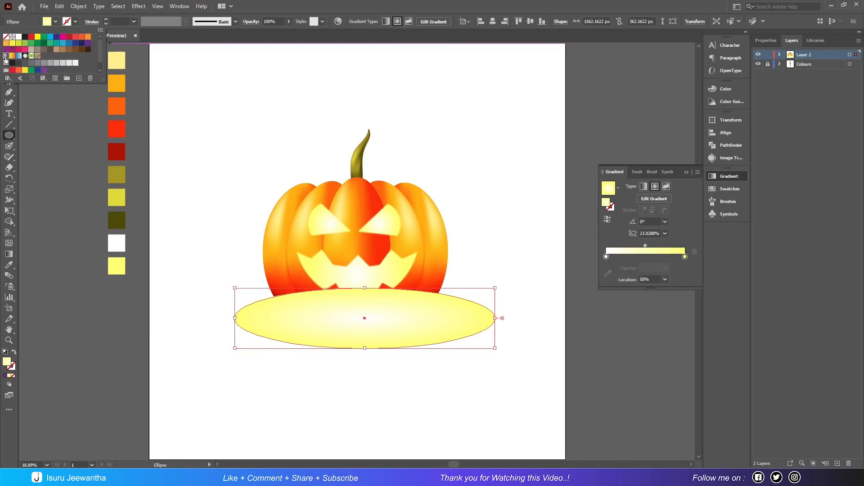
pyautogui.click(6, 55)
pyautogui.click(655, 188)
pyautogui.click(655, 188)
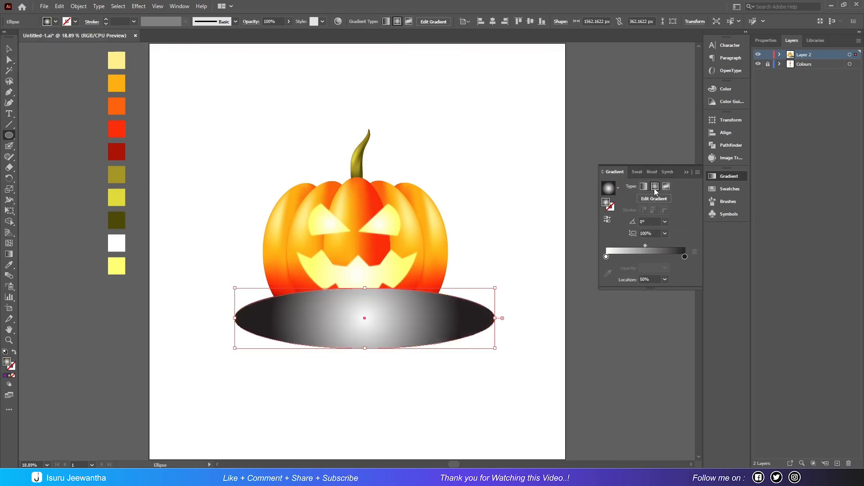
pyautogui.click(607, 220)
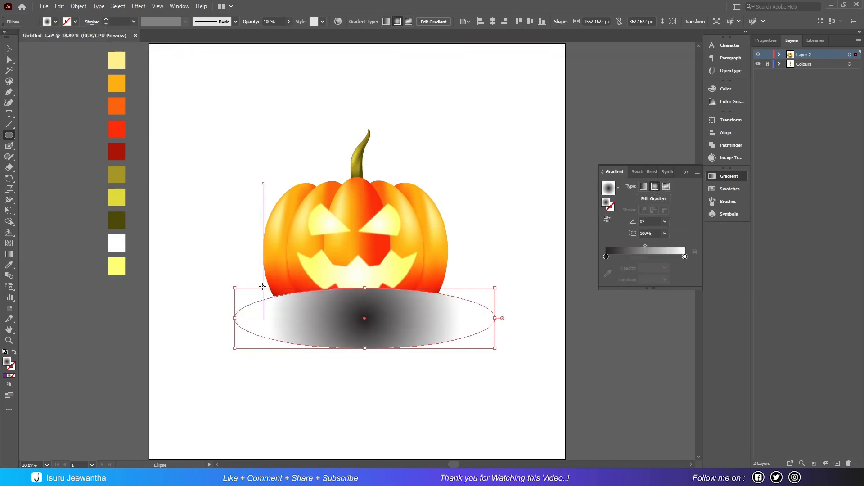
# Step: Fit the radial gradient to the ellipse's full width and height, and shift its midpoint to about 43%
pyautogui.click(9, 254)
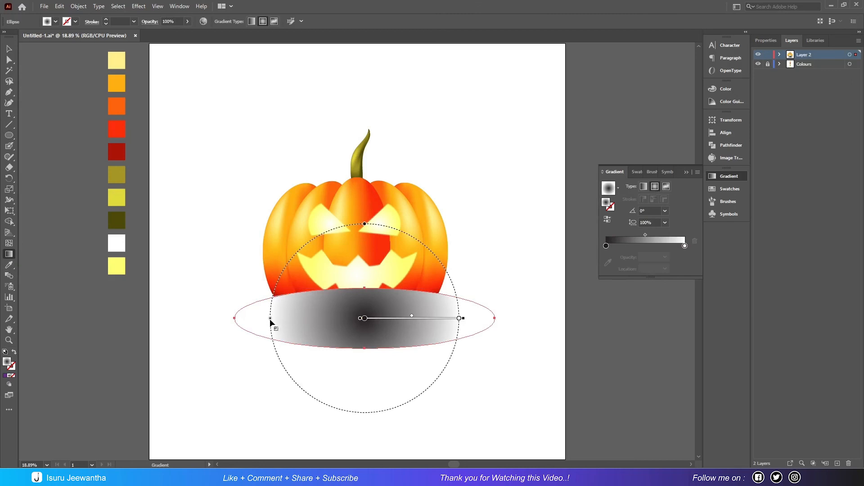
pyautogui.moveTo(270, 320); pyautogui.dragTo(235, 319)
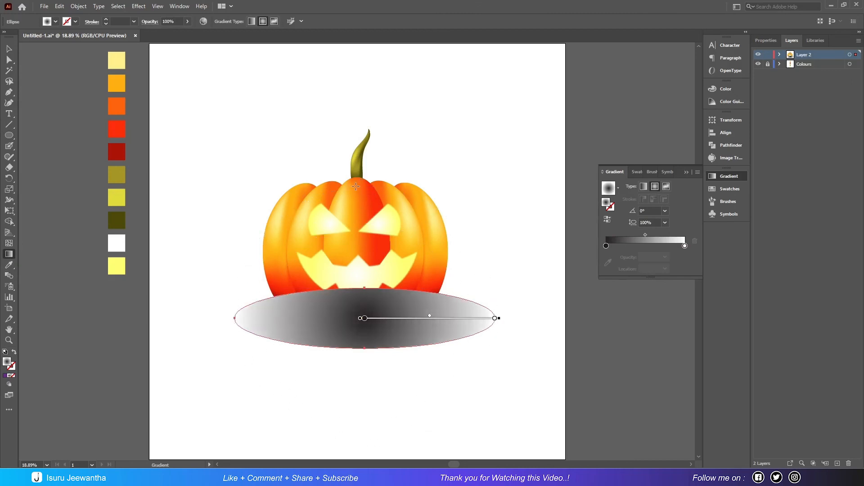
pyautogui.moveTo(365, 188); pyautogui.dragTo(364, 288)
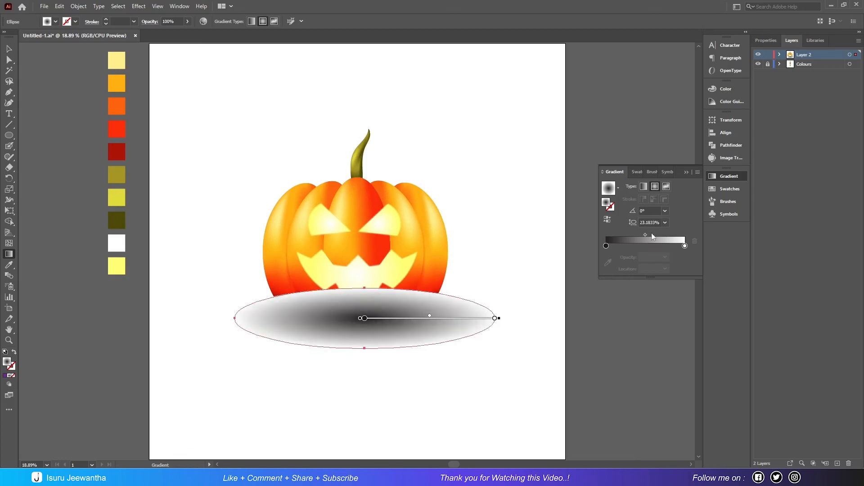
pyautogui.moveTo(645, 234); pyautogui.dragTo(639, 236)
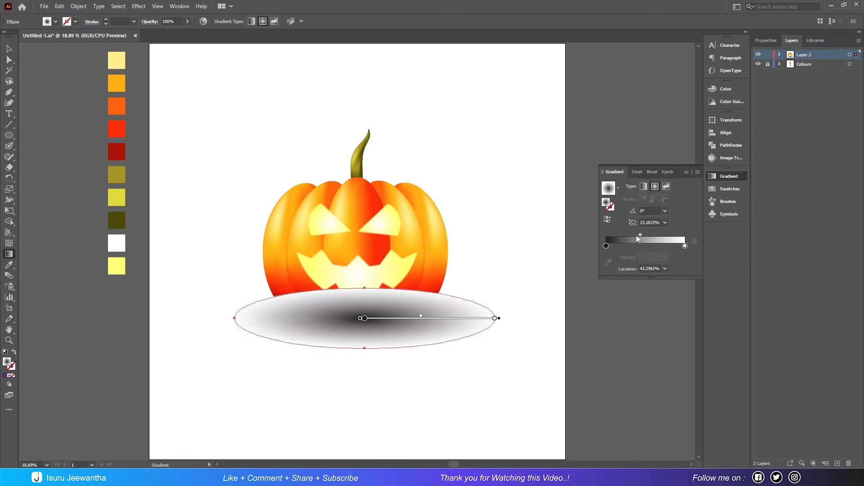
# Step: Center the gradient ellipse horizontally on the artboard and send it behind the pumpkin
pyautogui.press('v')
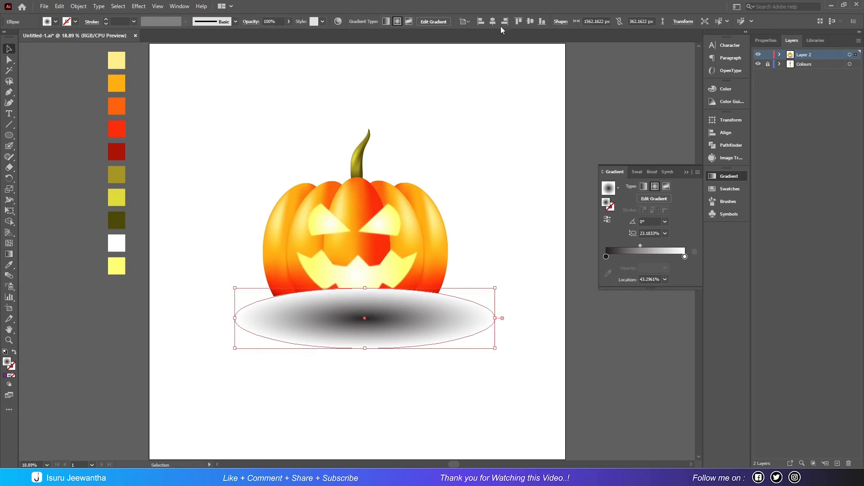
pyautogui.click(492, 21)
pyautogui.rightClick(406, 325)
pyautogui.moveTo(473, 276)
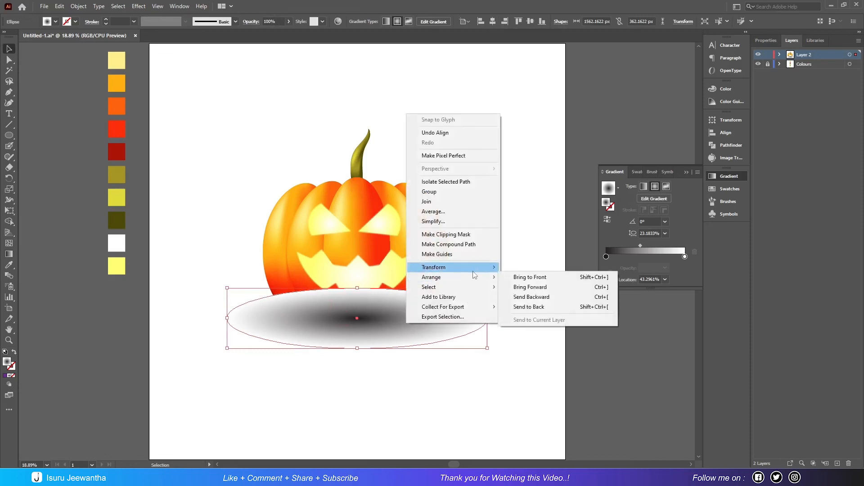
pyautogui.click(533, 307)
pyautogui.click(518, 263)
# Step: Shift the shadow ellipse's gradient midpoint to about 34% and deselect it
pyautogui.click(434, 331)
pyautogui.moveTo(640, 246); pyautogui.dragTo(633, 247)
pyautogui.click(534, 347)
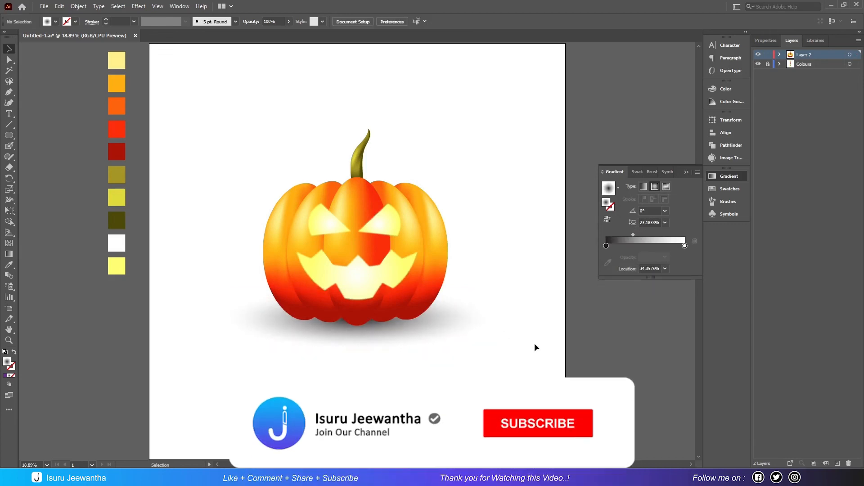
pyautogui.click(732, 177)
pyautogui.click(447, 321)
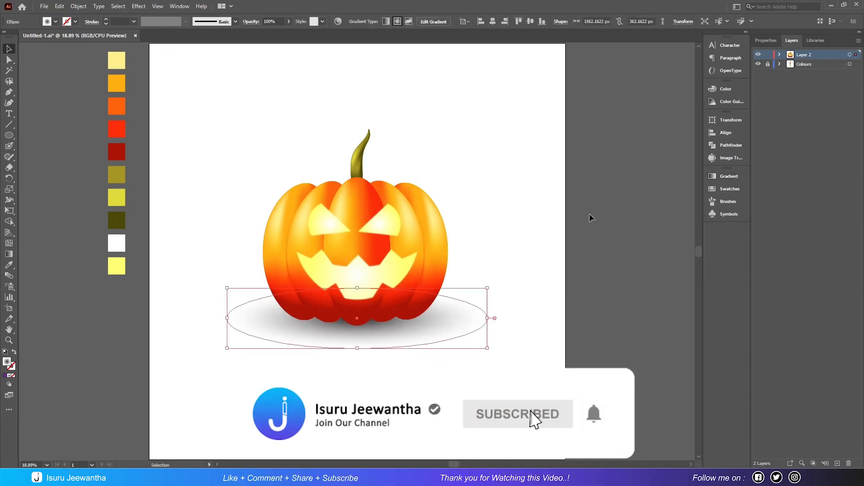
pyautogui.click(547, 191)
# Step: Create a 2500 by 2500 px rectangle and fill it with the purple C=75 M=100 Y=0 K=0 swatch
pyautogui.moveTo(9, 135); pyautogui.dragTo(50, 133)
pyautogui.click(227, 106)
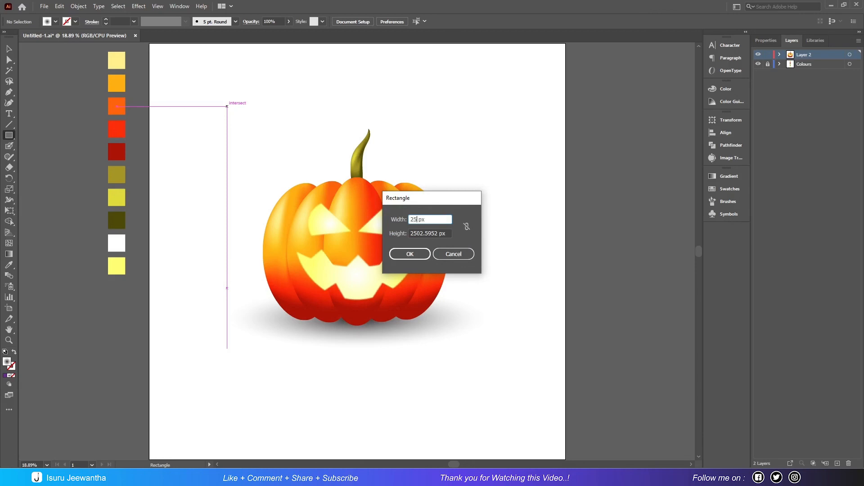
pyautogui.press('Tab')
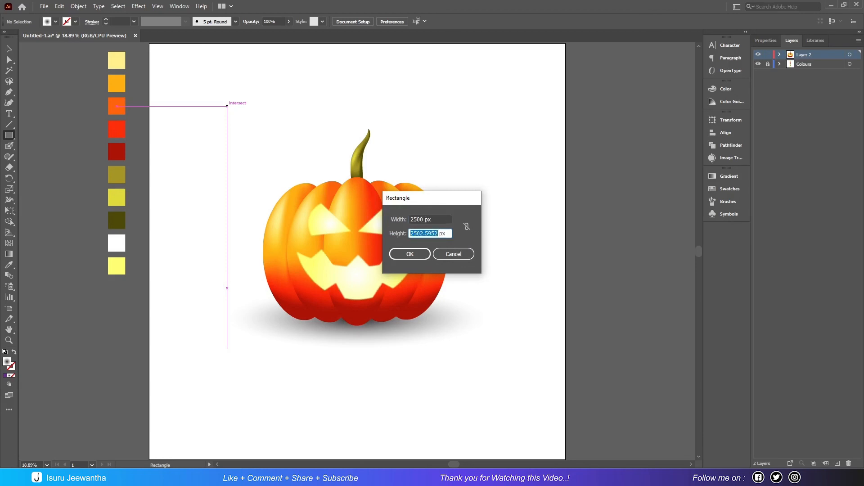
pyautogui.write('2500 px')
pyautogui.click(417, 253)
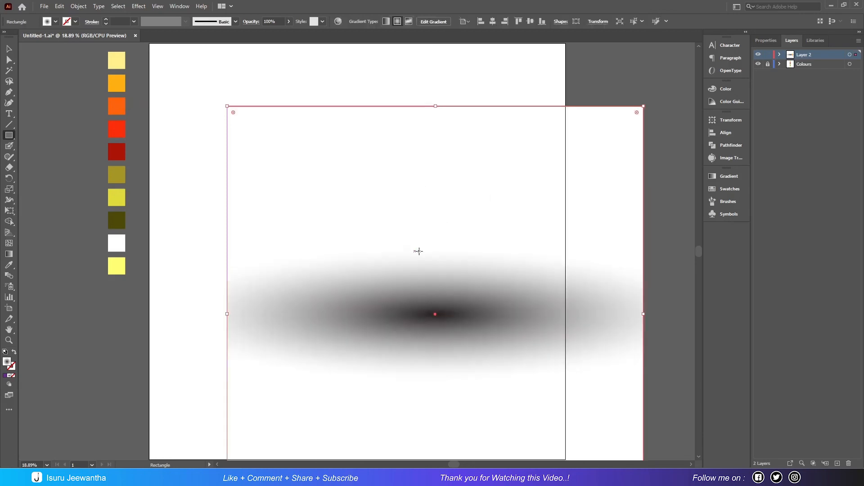
pyautogui.click(9, 49)
pyautogui.click(56, 22)
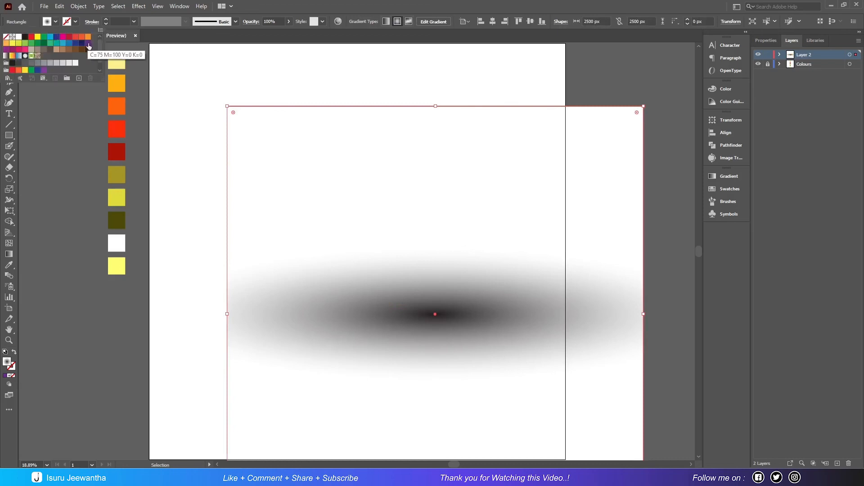
pyautogui.click(84, 44)
# Step: Center the purple square on the artboard horizontally and vertically, and send it to the back as the background
pyautogui.click(273, 2)
pyautogui.click(383, 22)
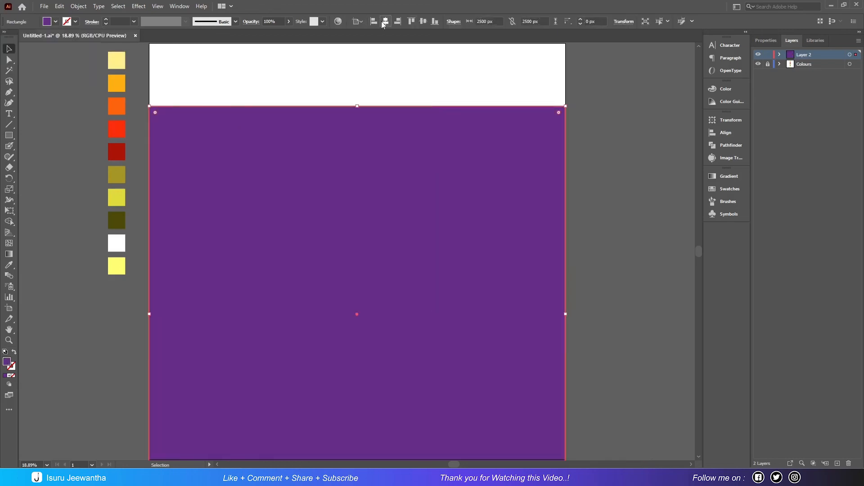
pyautogui.click(424, 22)
pyautogui.rightClick(374, 144)
pyautogui.moveTo(428, 311)
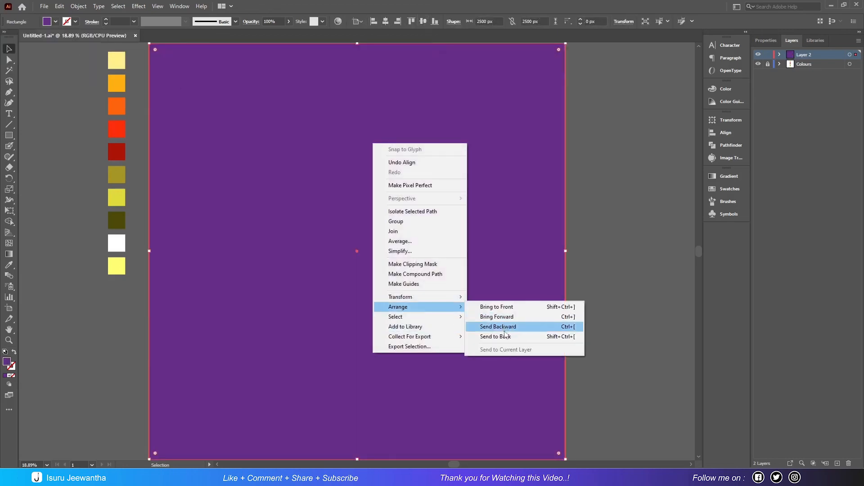
pyautogui.click(506, 339)
pyautogui.click(633, 269)
# Step: Set the shadow ellipse's blending mode to Multiply and deselect it
pyautogui.click(443, 322)
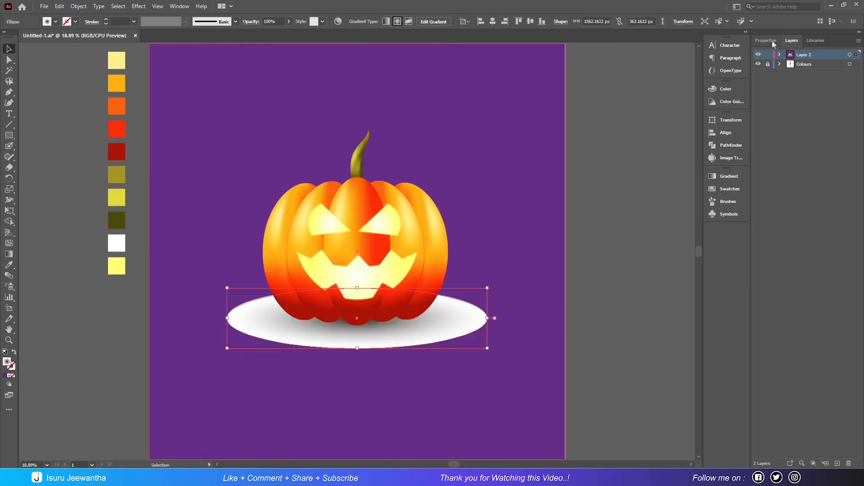
pyautogui.click(769, 40)
pyautogui.click(777, 166)
pyautogui.click(718, 182)
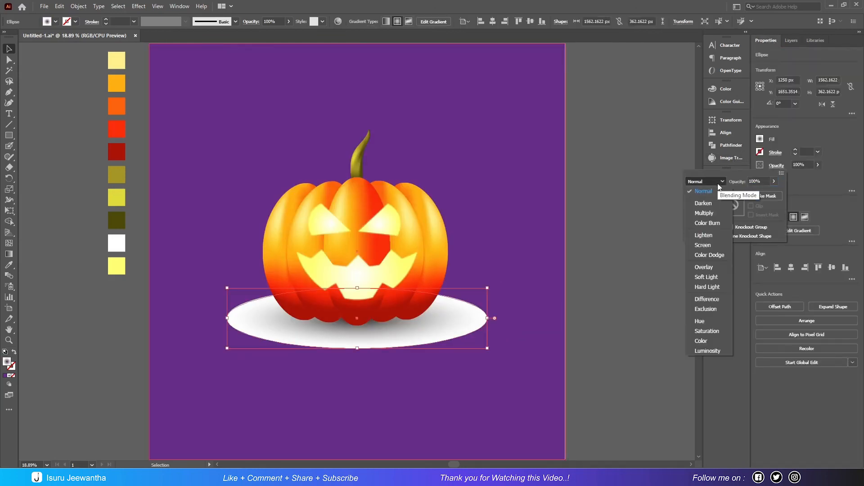
pyautogui.click(717, 214)
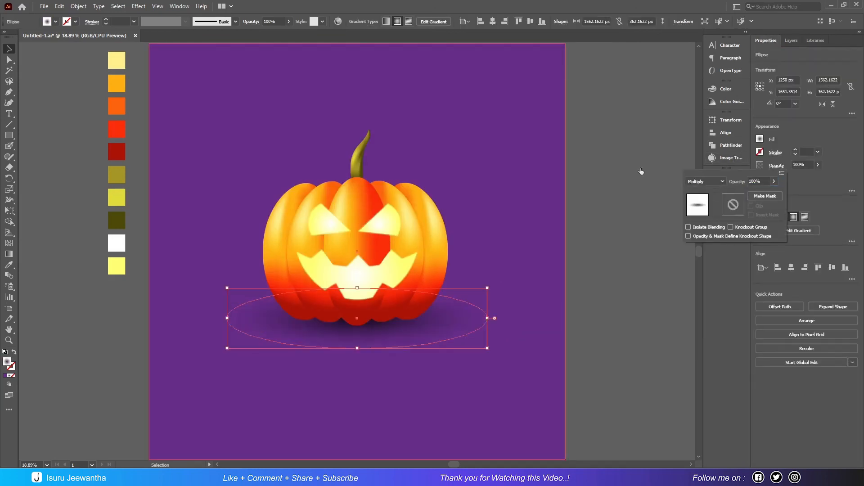
pyautogui.click(15, 53)
pyautogui.click(604, 374)
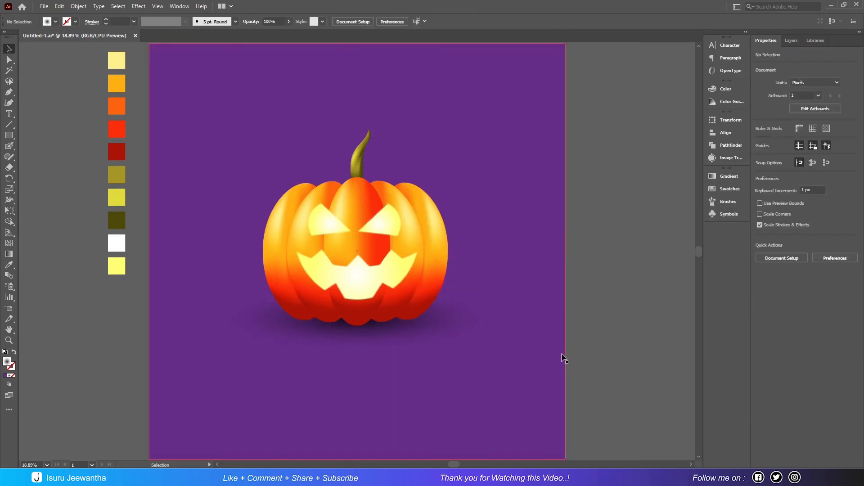
# Step: Try the shadow ellipse's gradient midpoint at about 49%, settle it at about 41%, and deselect the ellipse
pyautogui.click(444, 328)
pyautogui.click(727, 176)
pyautogui.moveTo(633, 244); pyautogui.dragTo(645, 245)
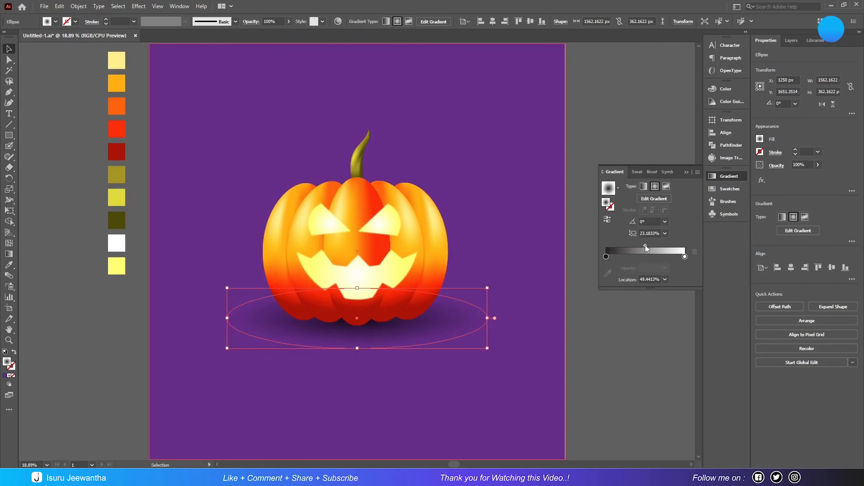
pyautogui.click(600, 328)
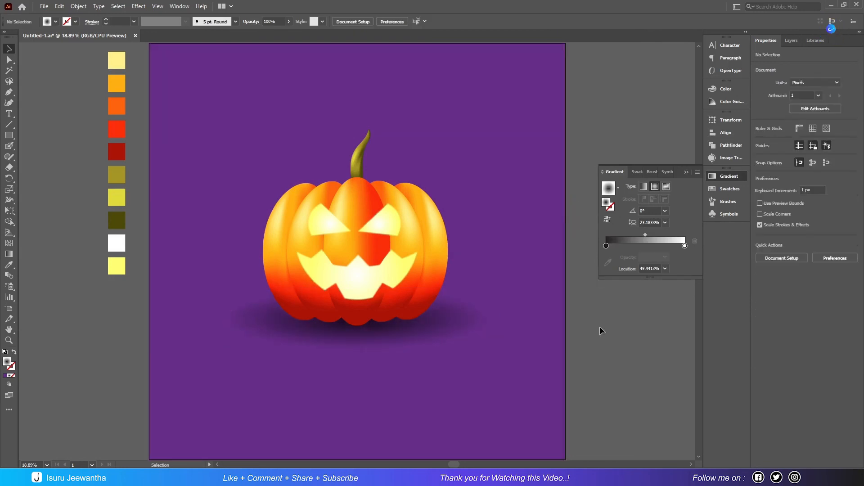
pyautogui.click(398, 348)
pyautogui.moveTo(645, 245); pyautogui.dragTo(638, 245)
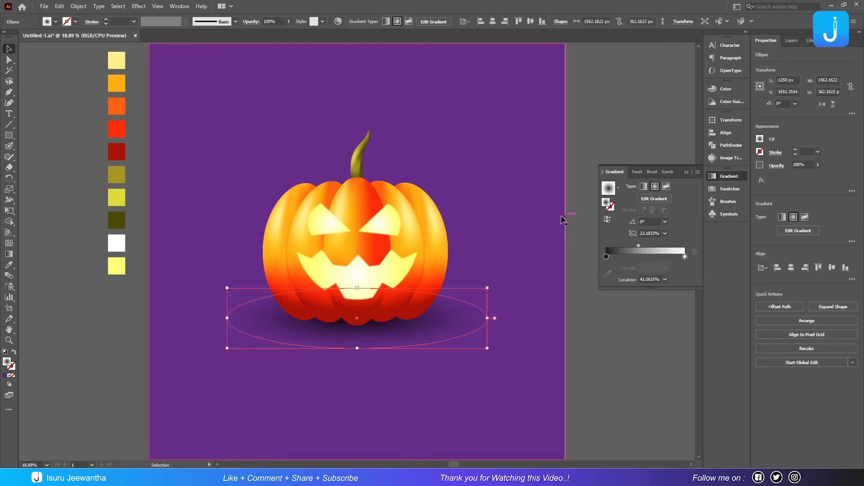
pyautogui.click(580, 186)
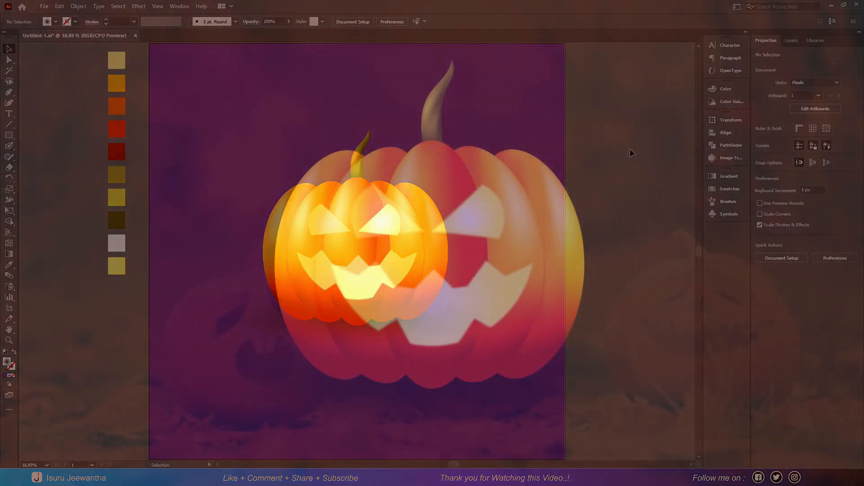